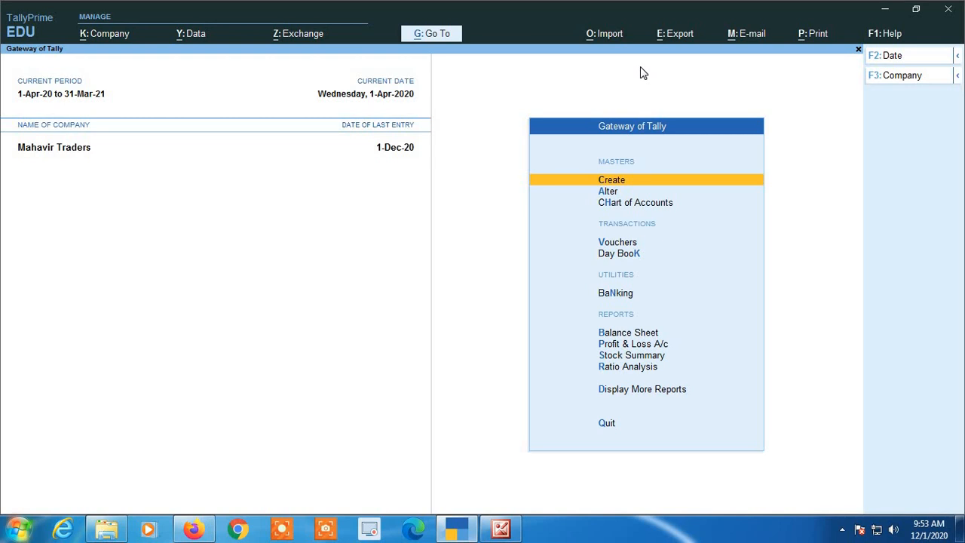
# - Check the Cash-in-Hand ledger in the Cash/Bank summary under Account Books
pyautogui.press('Down')
pyautogui.press('Down')
pyautogui.press('Down')
pyautogui.press('Down')
pyautogui.press('Down')
pyautogui.press('Down')
pyautogui.press('Down')
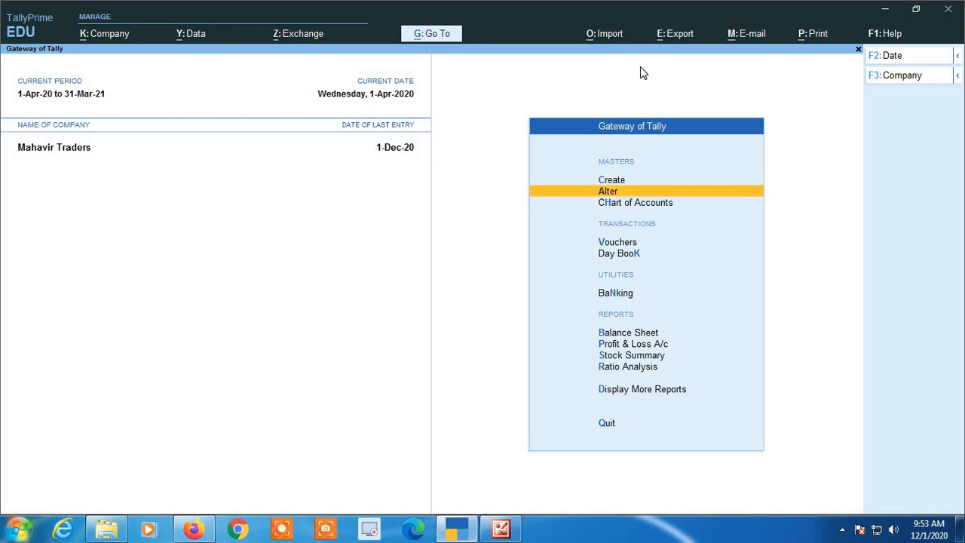
pyautogui.press('Down')
pyautogui.press('Down')
pyautogui.press('Down')
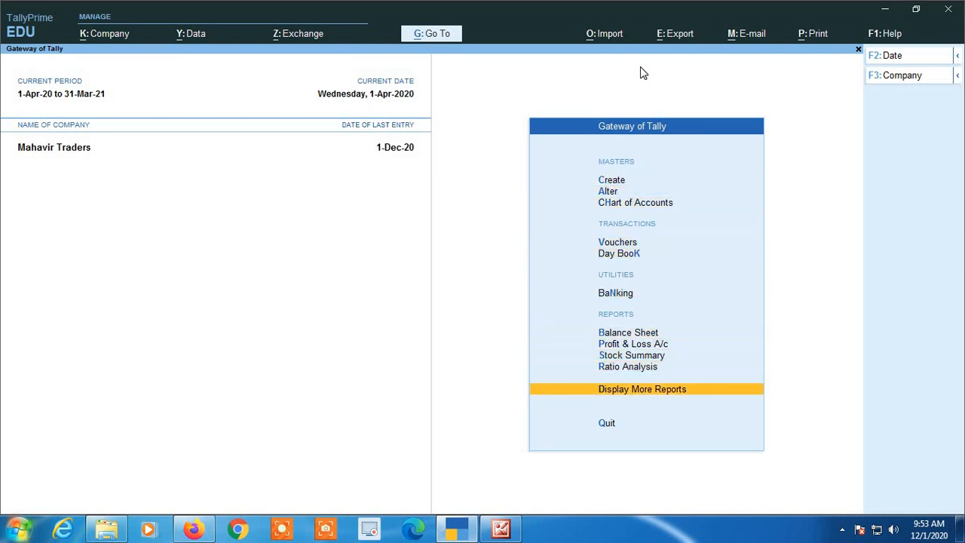
pyautogui.press('Return')
pyautogui.press('Down')
pyautogui.press('Down')
pyautogui.press('Down')
pyautogui.press('Down')
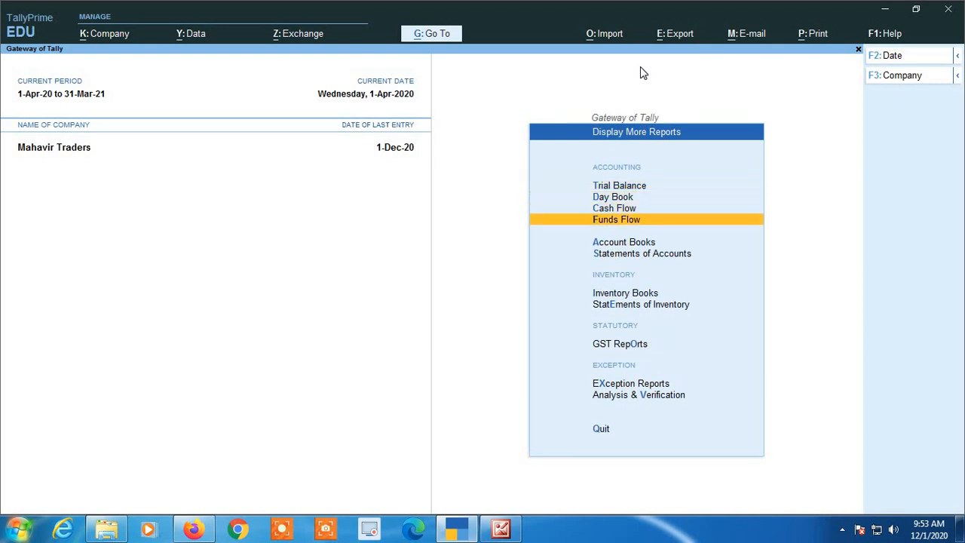
pyautogui.press('Return')
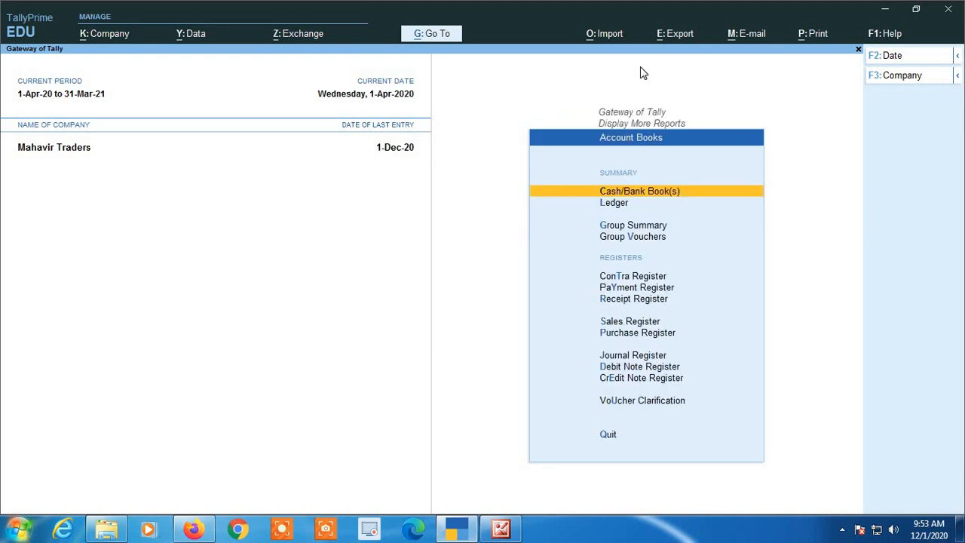
pyautogui.press('Return')
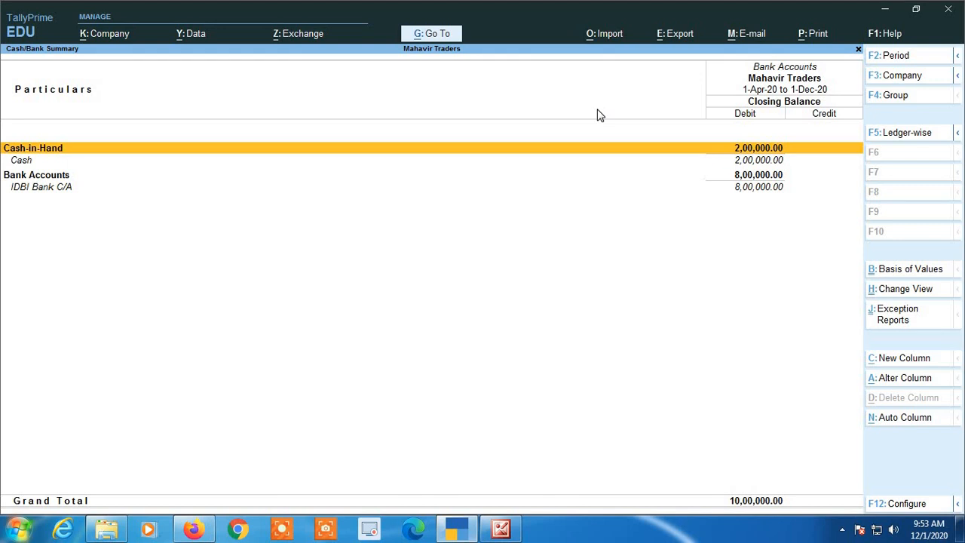
pyautogui.press('Return')
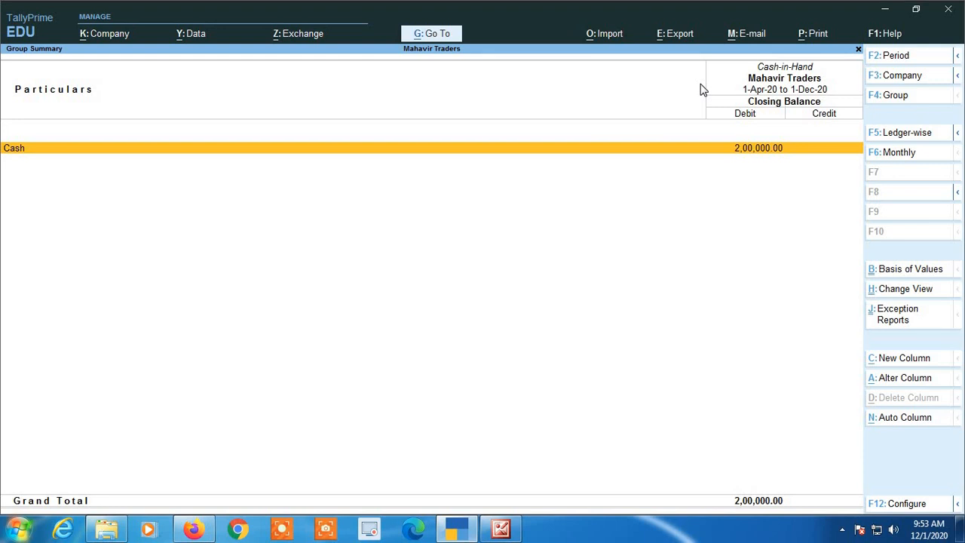
pyautogui.press('Escape')
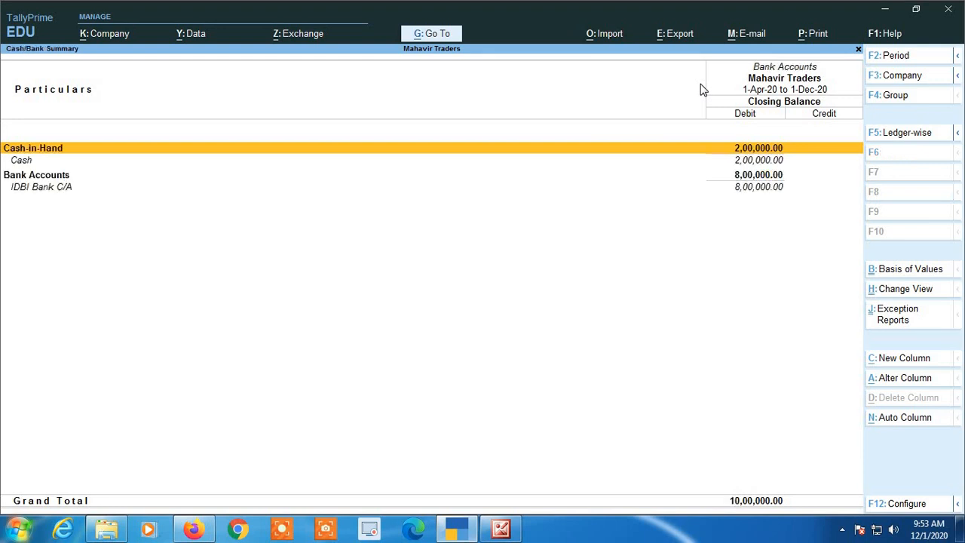
pyautogui.press('Escape')
pyautogui.press('Escape')
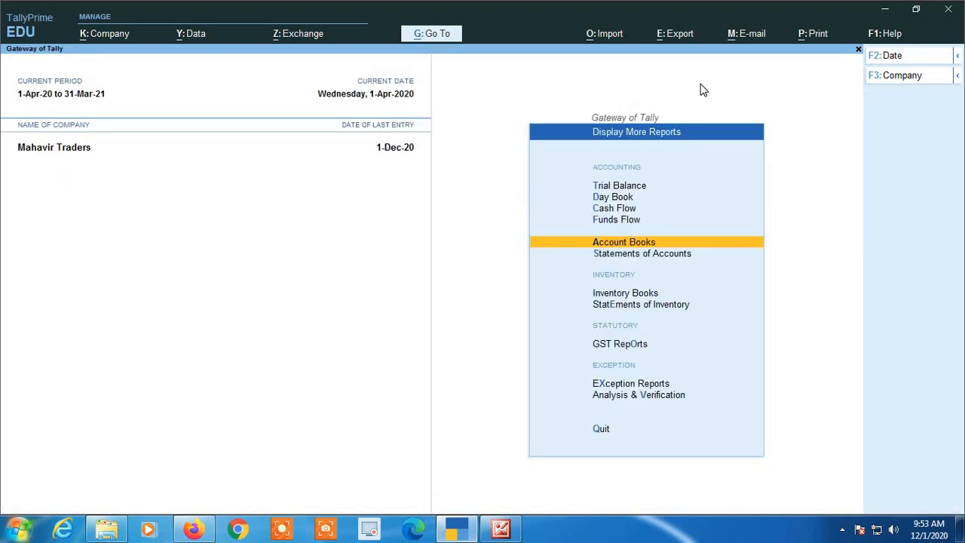
pyautogui.press('Escape')
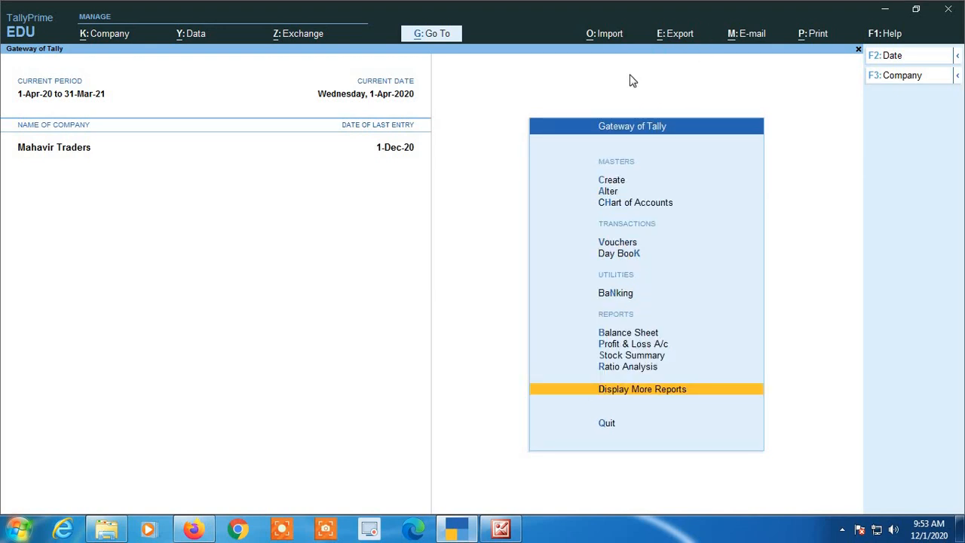
# - Open voucher entry and switch the voucher type to Sales
pyautogui.press('Up')
pyautogui.press('Up')
pyautogui.press('Up')
pyautogui.press('Up')
pyautogui.press('Up')
pyautogui.press('Up')
pyautogui.press('Up')
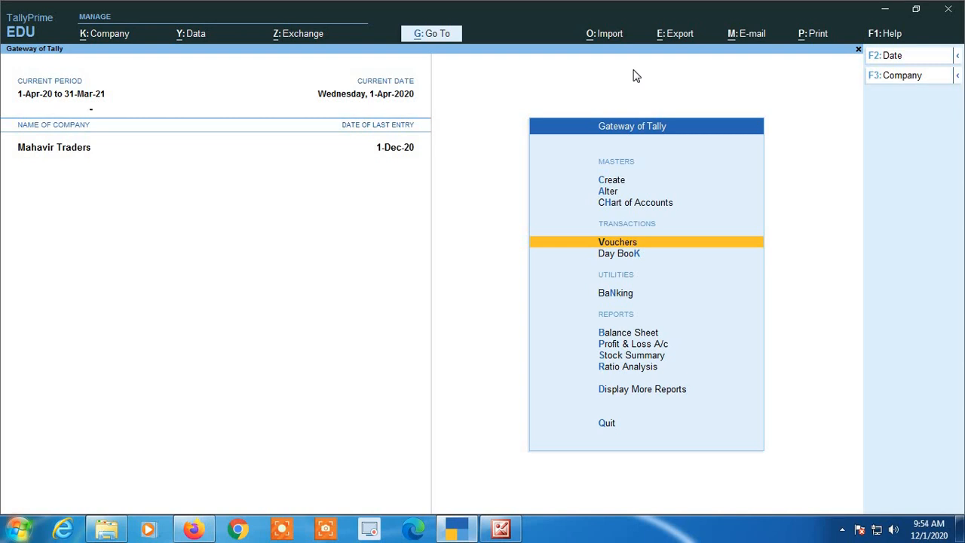
pyautogui.press('Return')
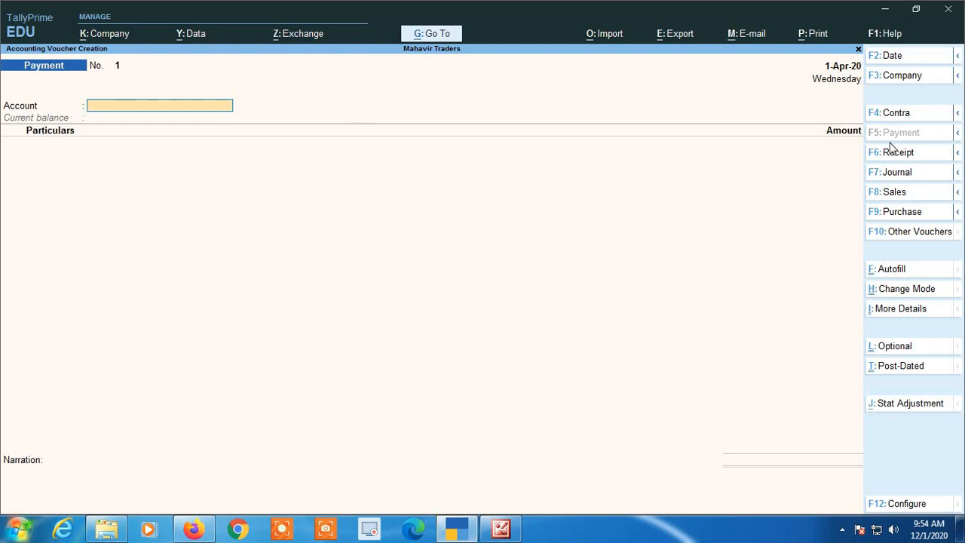
pyautogui.click(895, 195)
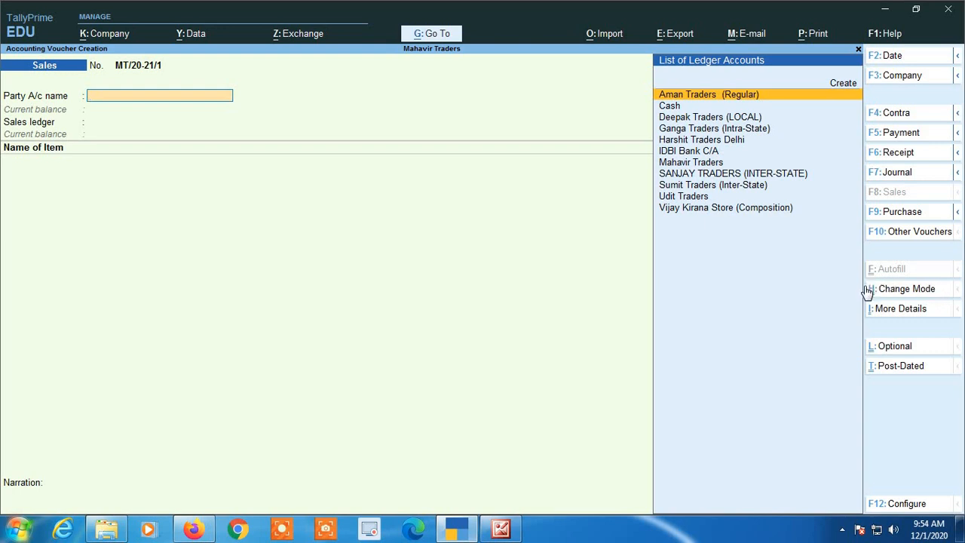
pyautogui.click(907, 292)
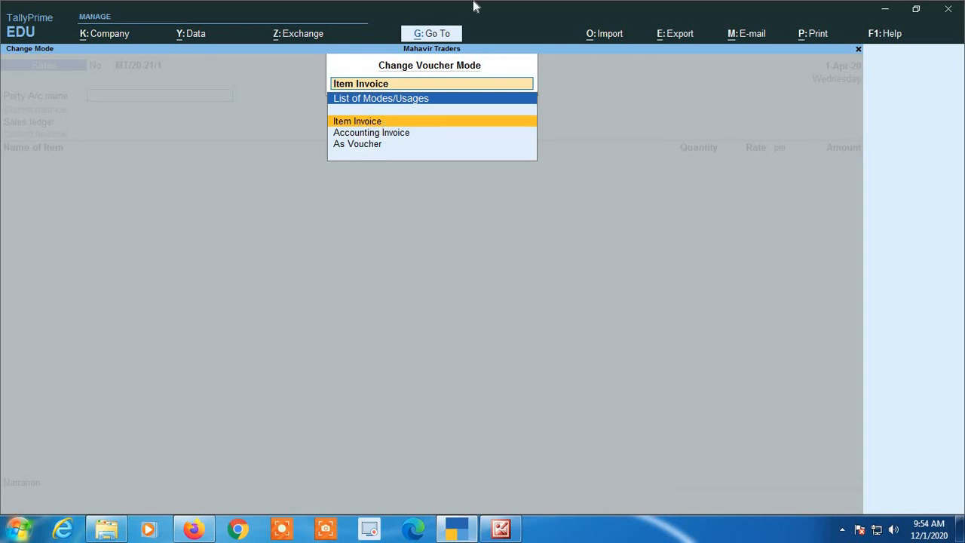
pyautogui.press('Down')
pyautogui.press('Return')
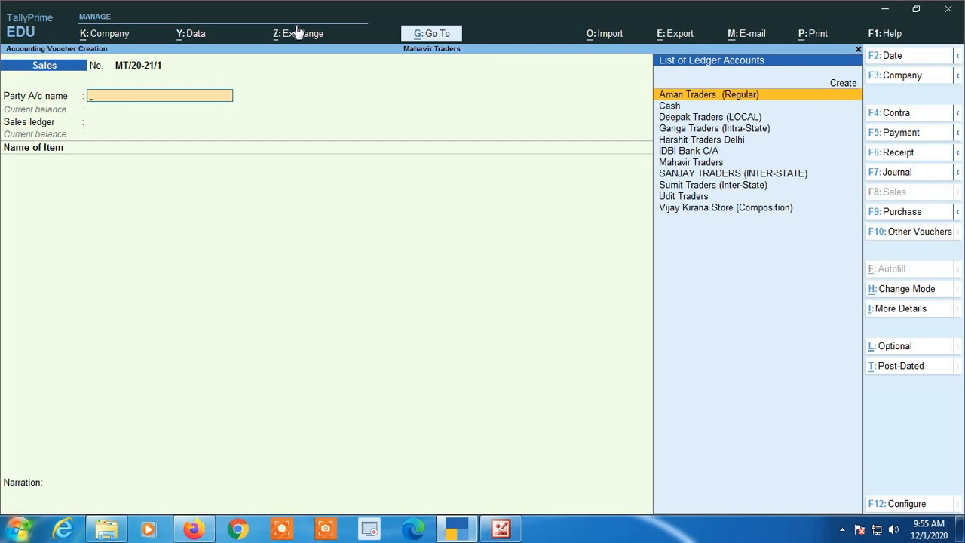
# - Select Cash as the party account, clear the mailing name and quit its party details
pyautogui.write('CAS')
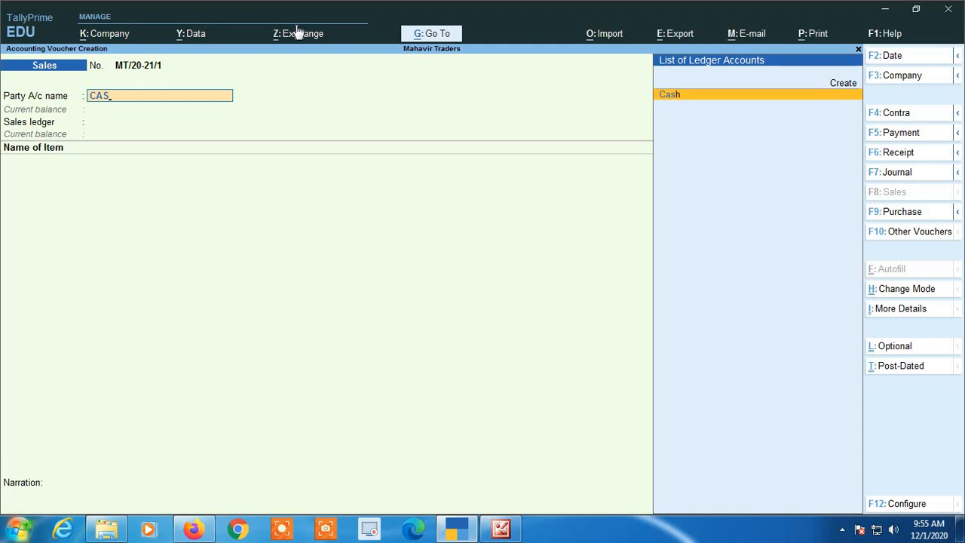
pyautogui.press('Return')
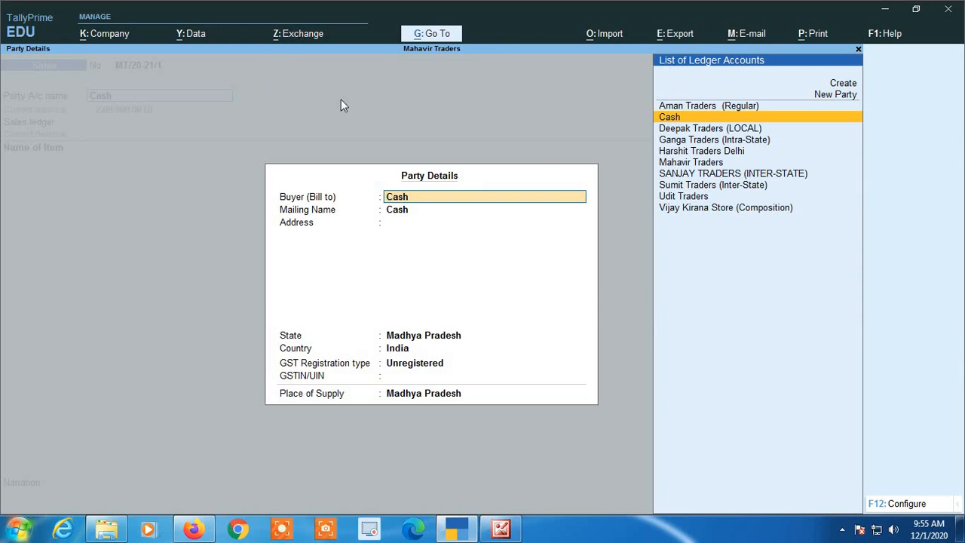
pyautogui.press('Return')
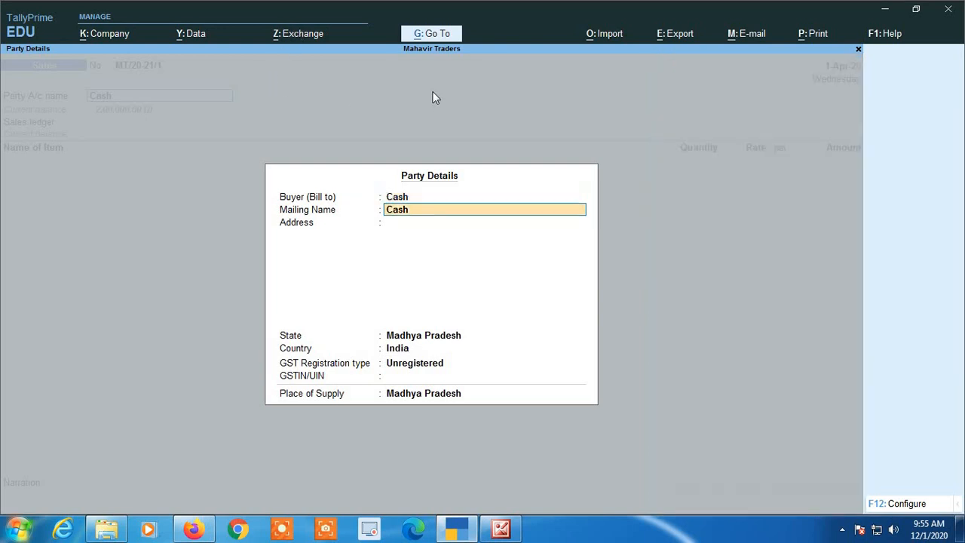
pyautogui.press('BackSpace')
pyautogui.press('Escape')
pyautogui.press('Return')
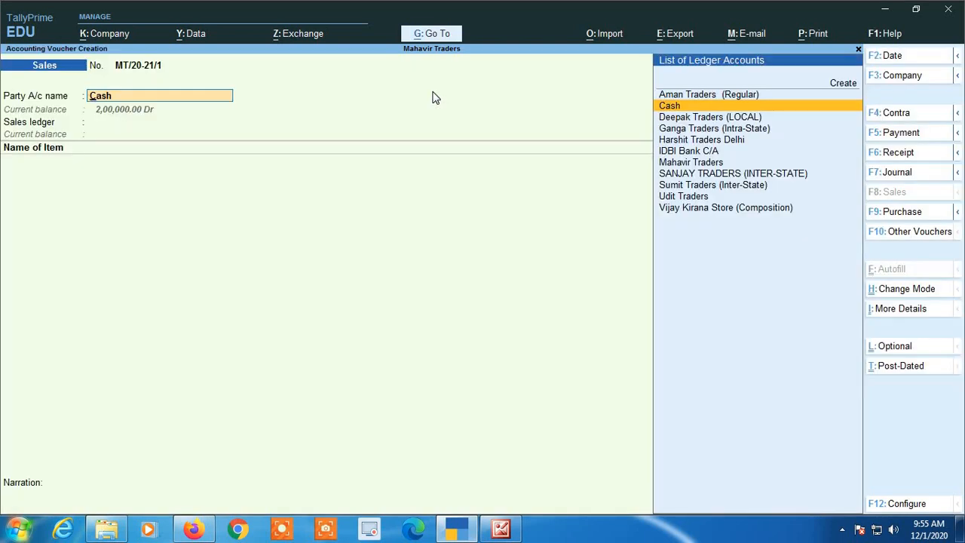
# - Review the F12 voucher configuration, then reopen the party details for Cash
pyautogui.press('F12')
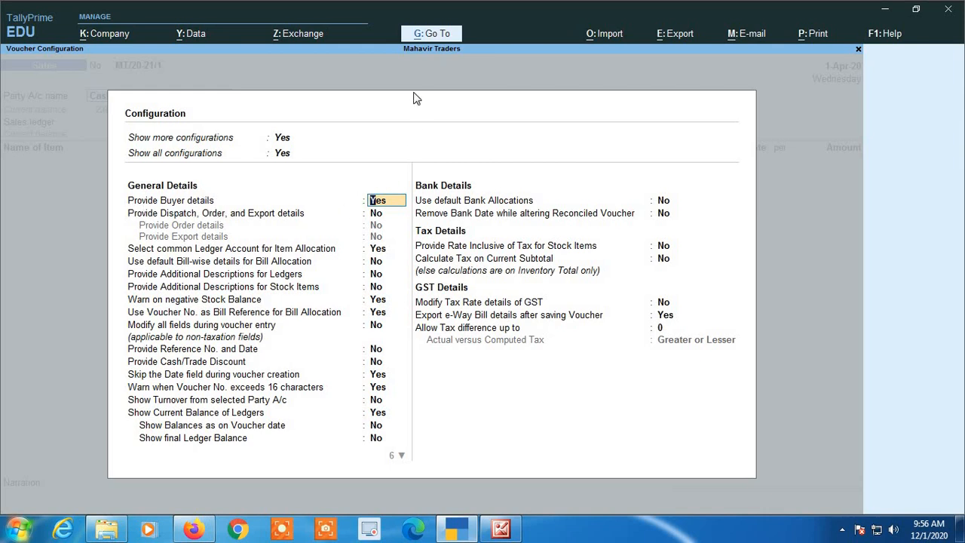
pyautogui.hotkey('ctrl', 'a')
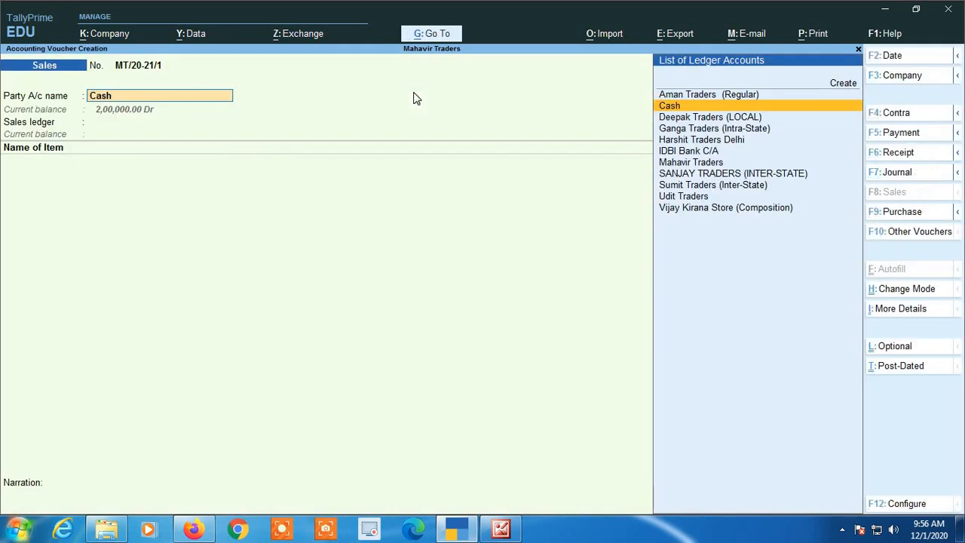
pyautogui.press('Return')
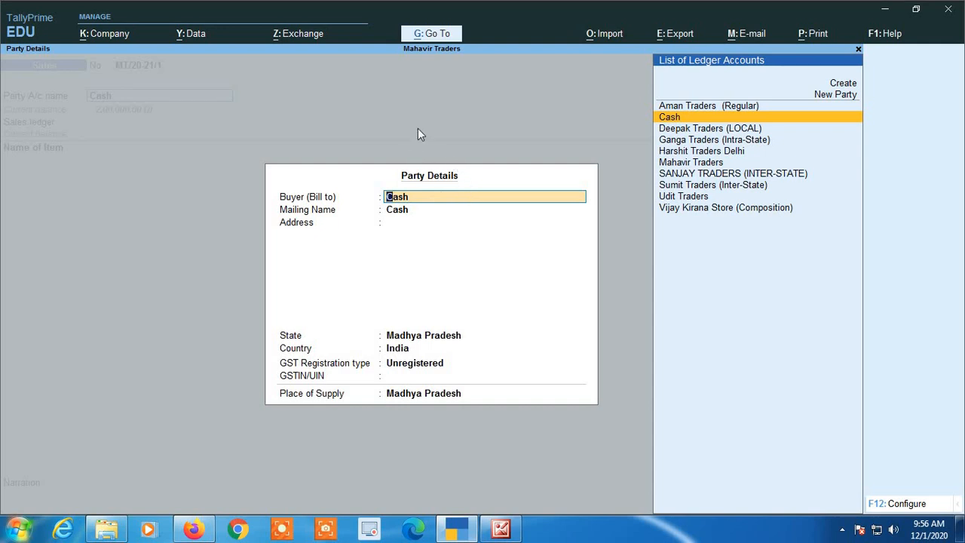
# - Keep Madhya Pradesh as state and place of supply, with GST registration type Consumer
pyautogui.press('Return')
pyautogui.press('Return')
pyautogui.press('Return')
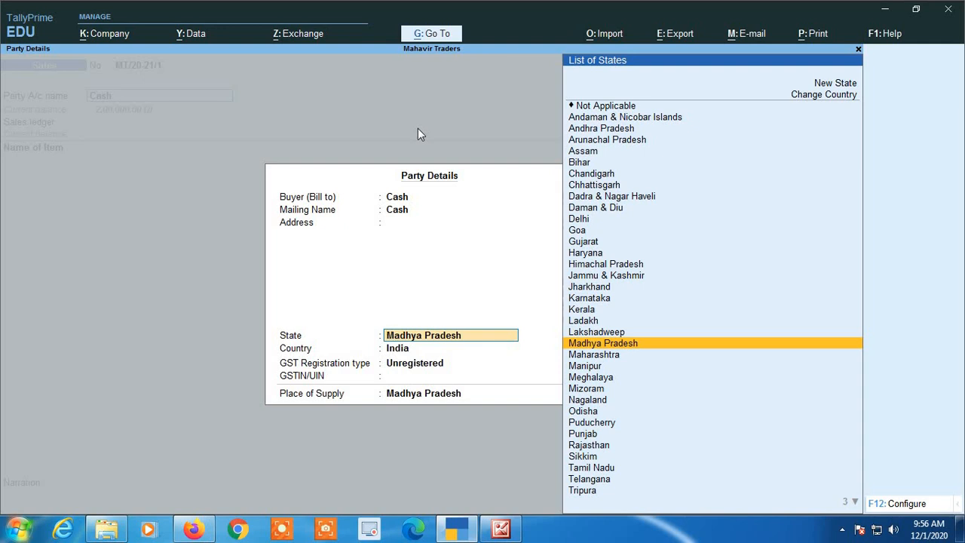
pyautogui.press('Return')
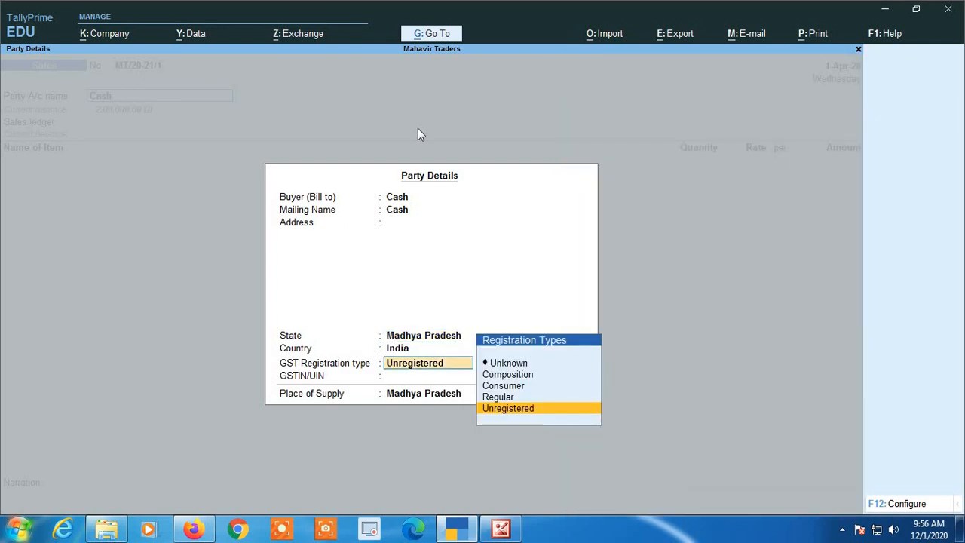
pyautogui.press('Up')
pyautogui.press('Up')
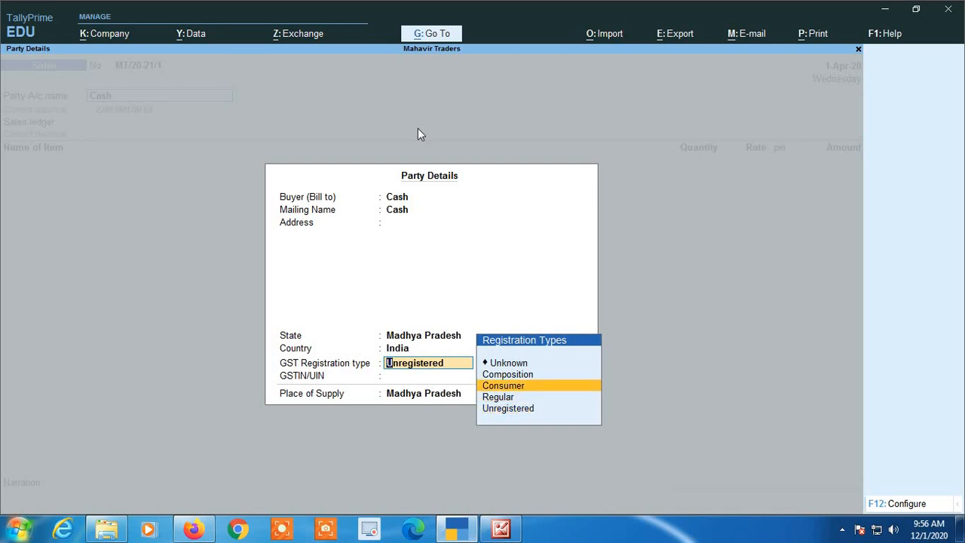
pyautogui.press('Return')
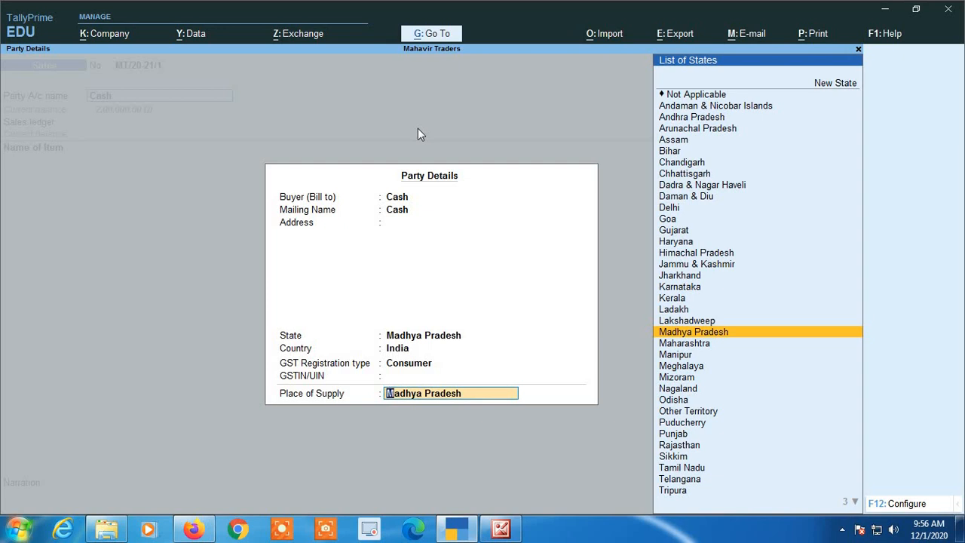
pyautogui.press('Return')
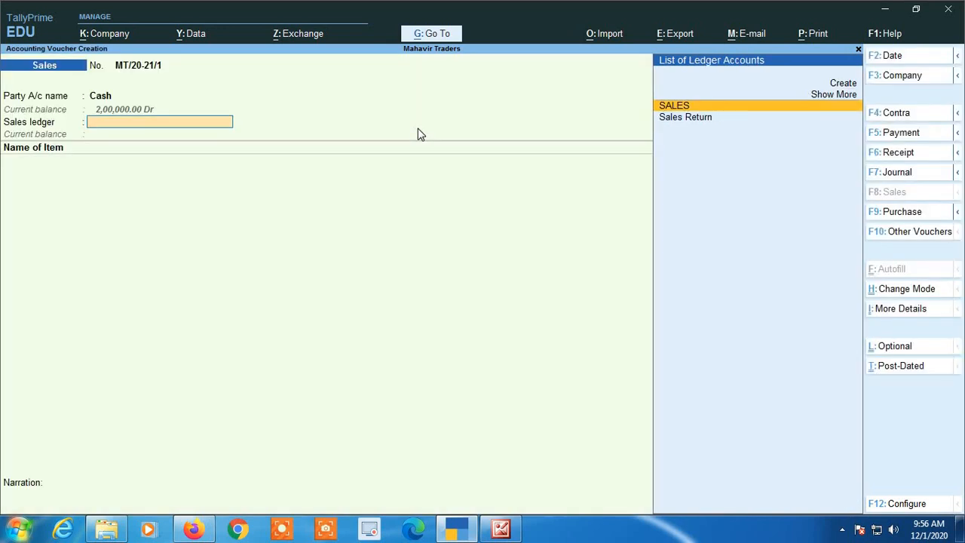
# - Choose SALES as the sales ledger and add Sugar @ 5% as the first item
pyautogui.press('Return')
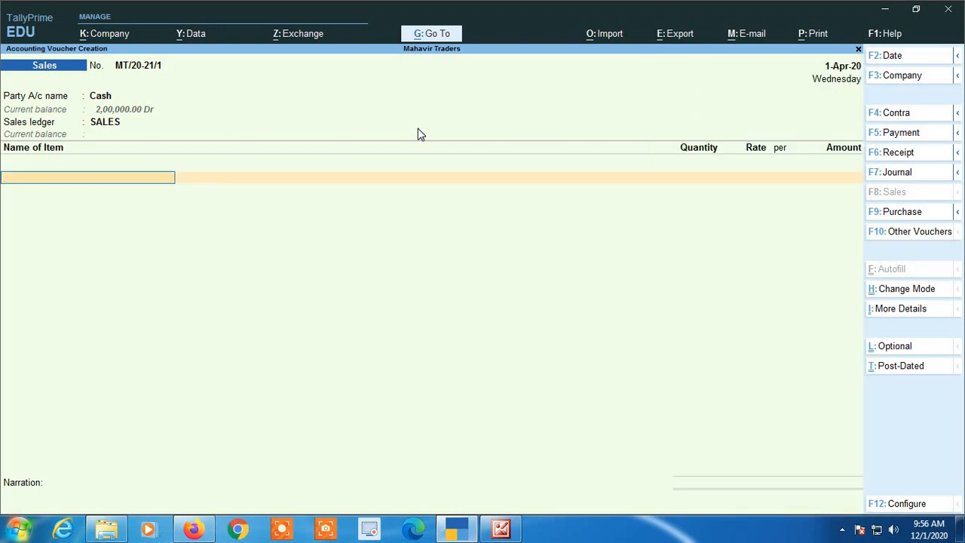
pyautogui.write('SUG')
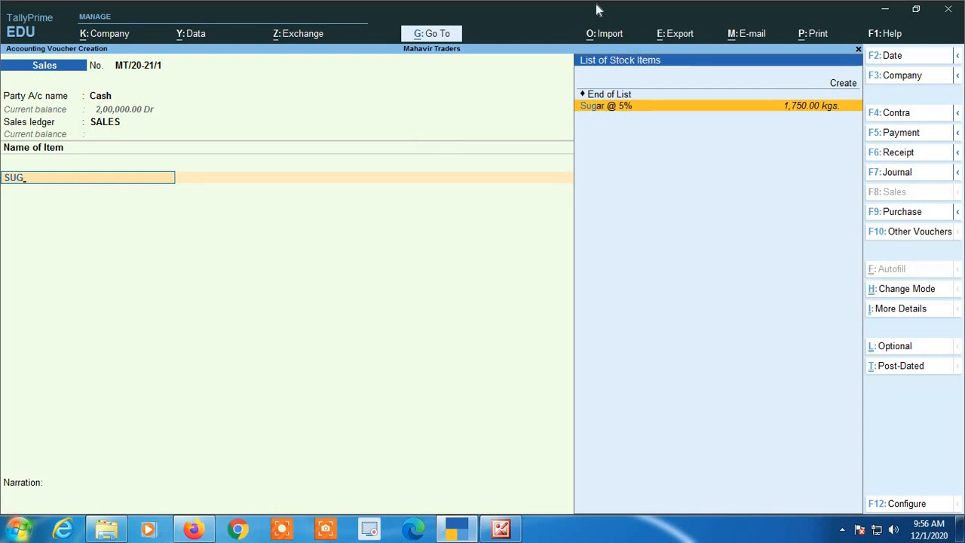
pyautogui.press('Return')
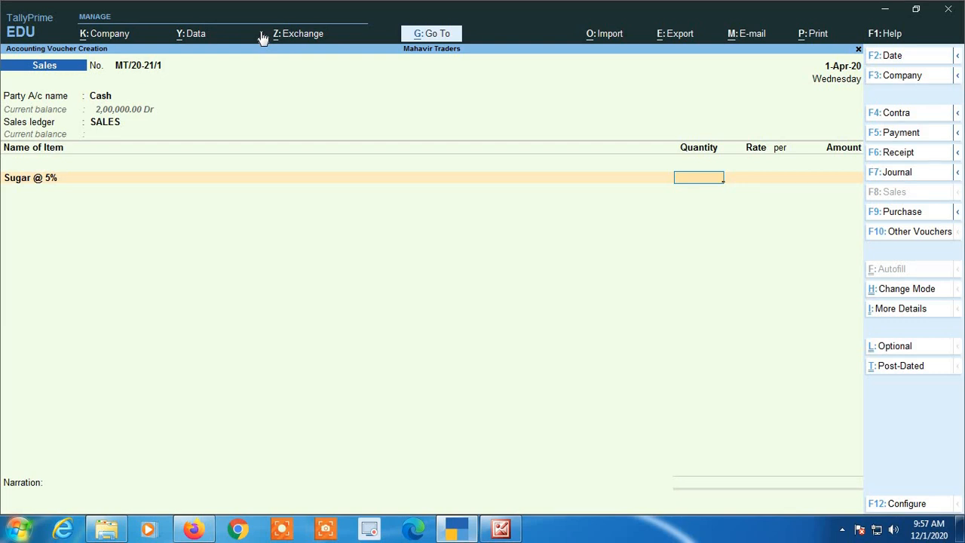
# - Complete Sugar at 20 kgs × 50 and add Almonds @ 12%, 4 kgs at 120
pyautogui.write('0')
pyautogui.press('Return')
pyautogui.write('50')
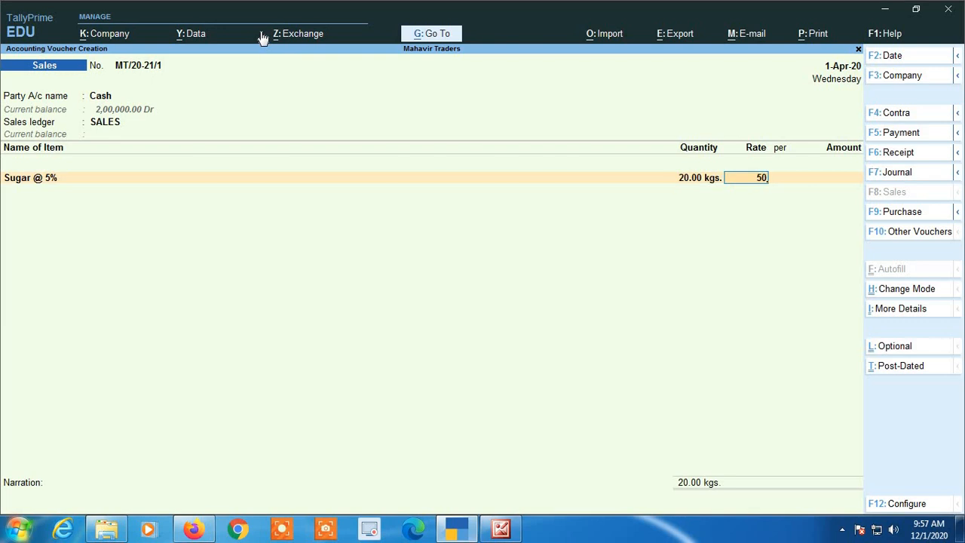
pyautogui.press('Return')
pyautogui.press('Return')
pyautogui.press('Return')
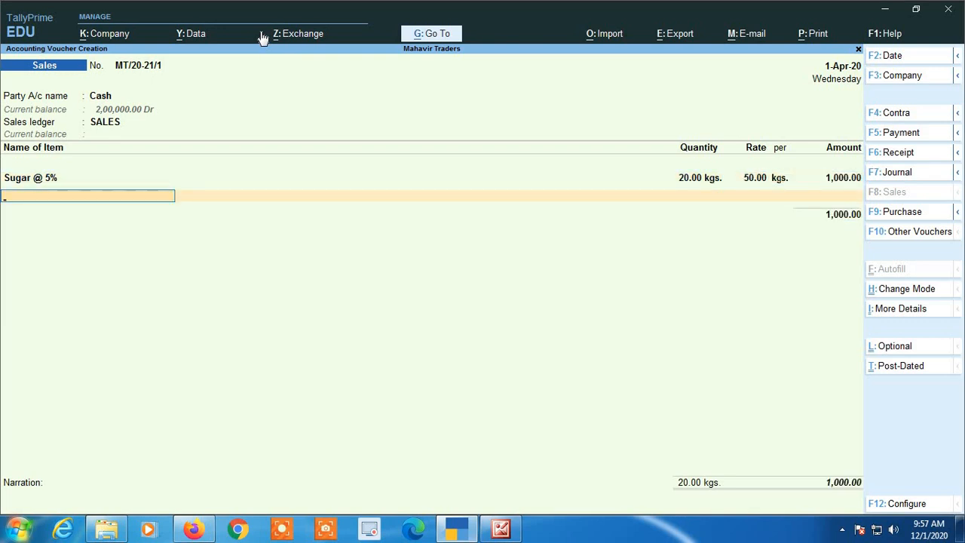
pyautogui.write('Al')
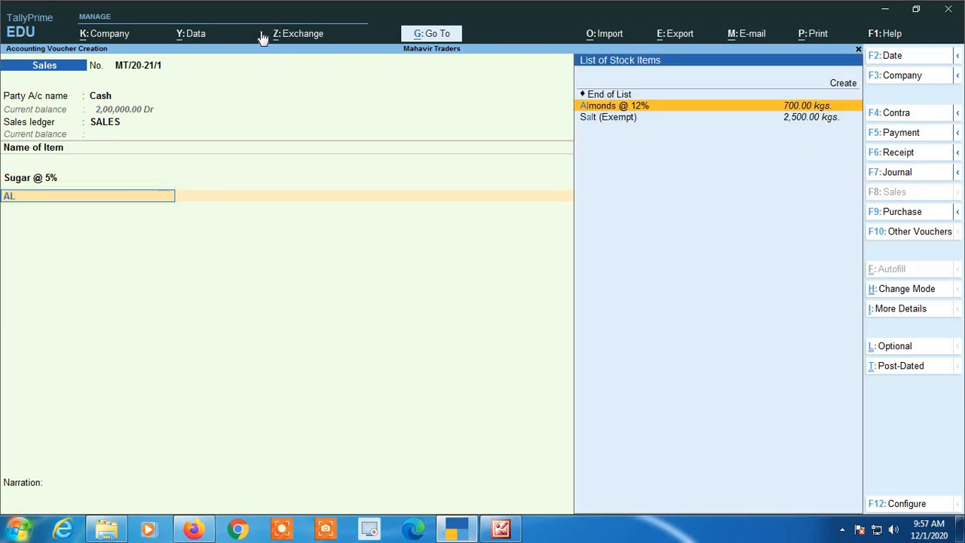
pyautogui.press('Return')
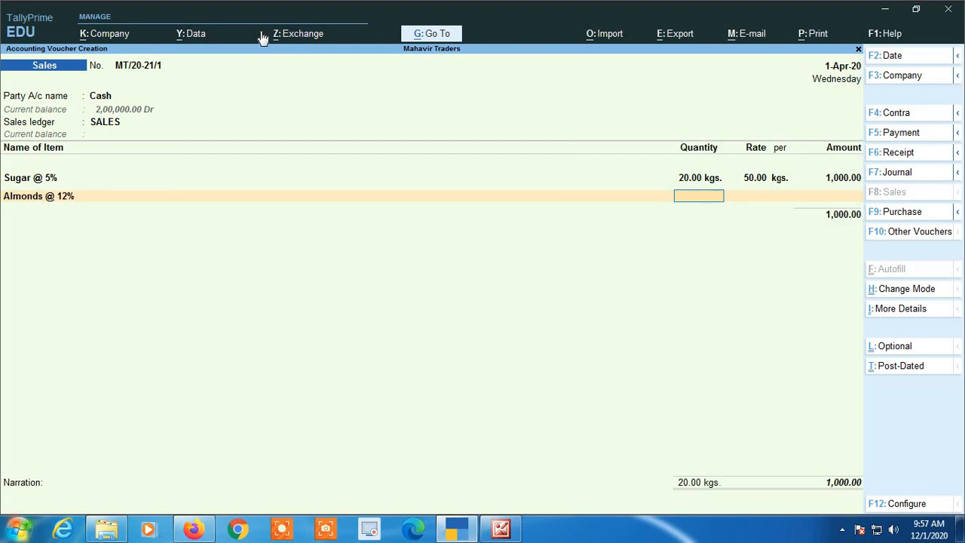
pyautogui.press('Return')
pyautogui.write('120')
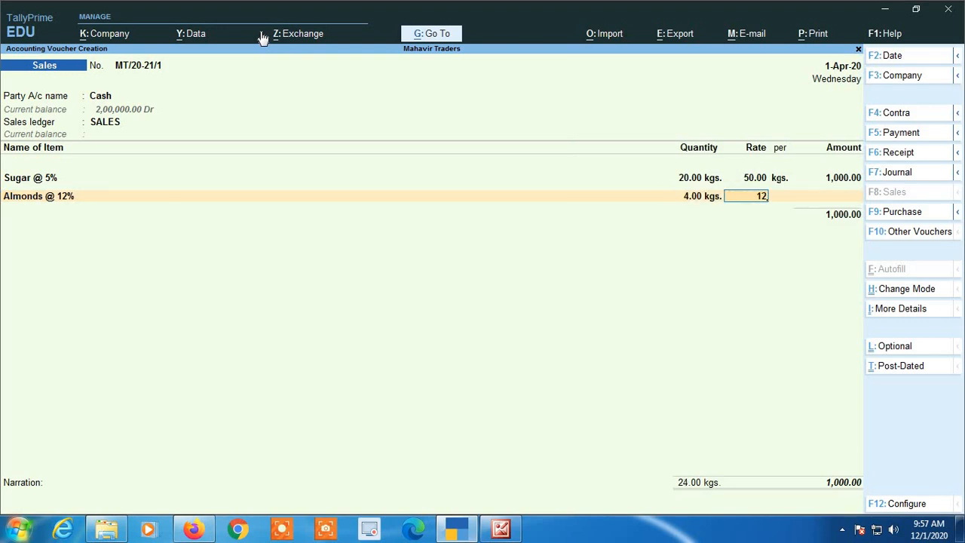
pyautogui.press('Return')
pyautogui.press('Return')
pyautogui.press('Return')
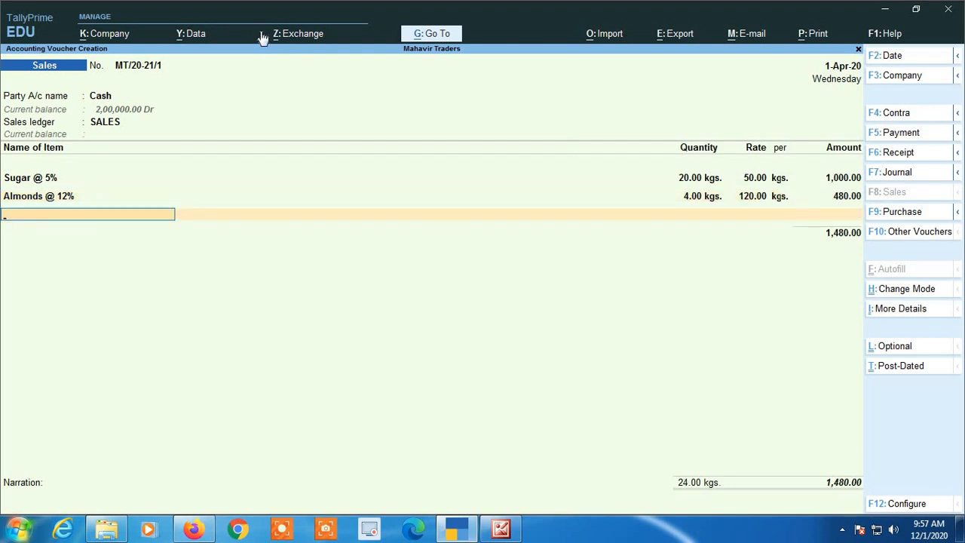
pyautogui.write('SU')
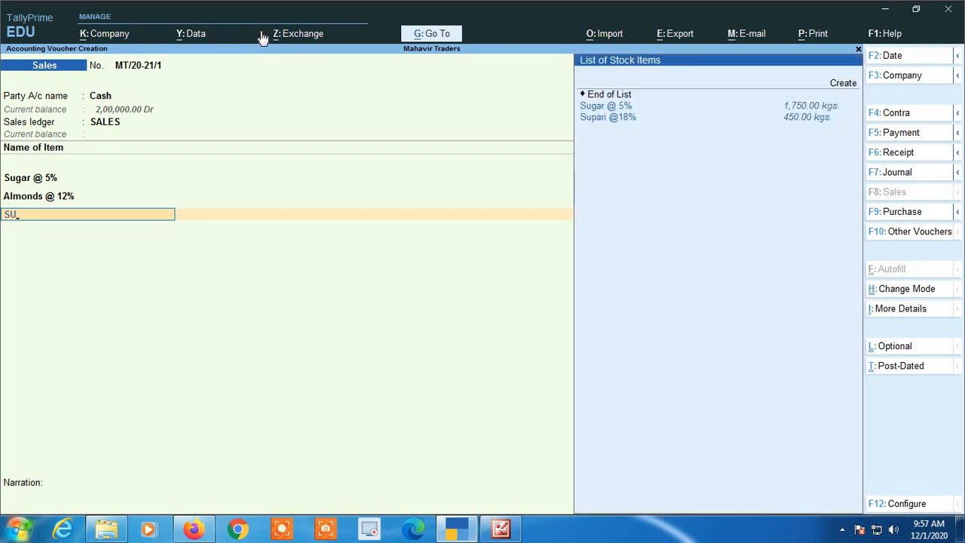
pyautogui.press('Down')
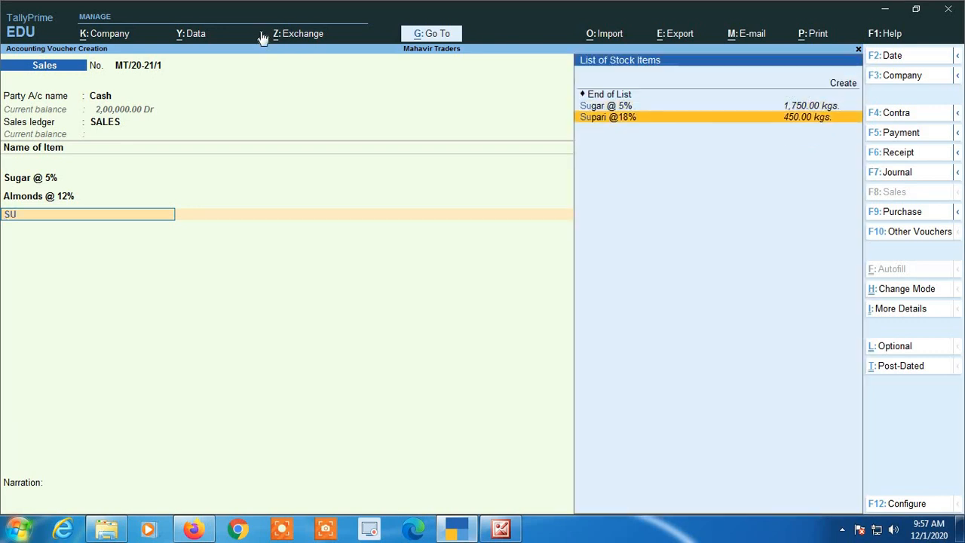
pyautogui.press('Return')
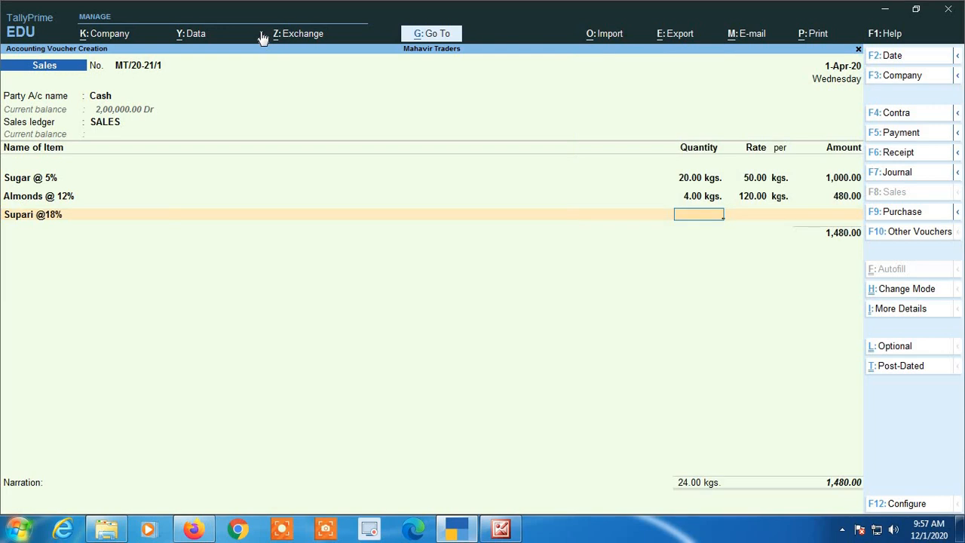
pyautogui.write('2')
pyautogui.press('Return')
pyautogui.write('250')
pyautogui.press('Return')
pyautogui.press('Return')
pyautogui.press('Return')
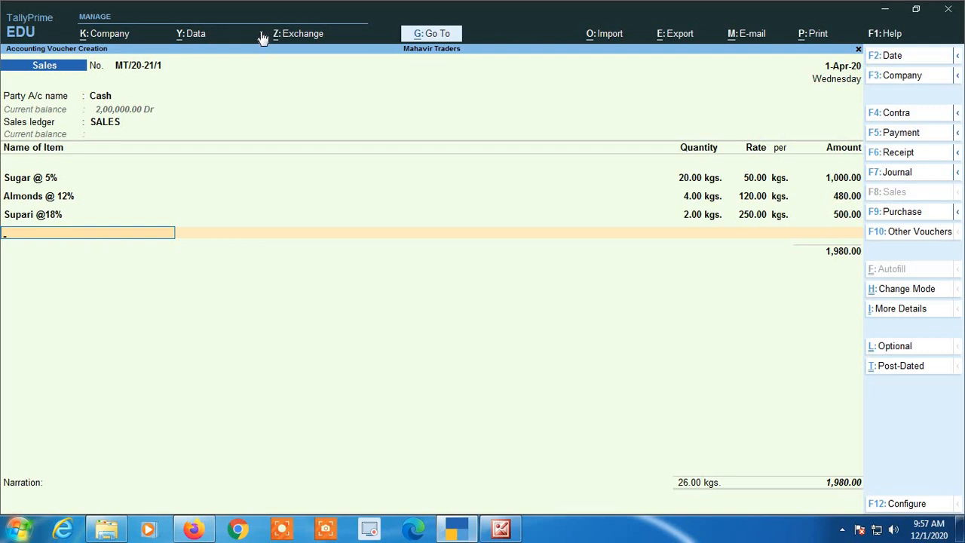
pyautogui.press('Return')
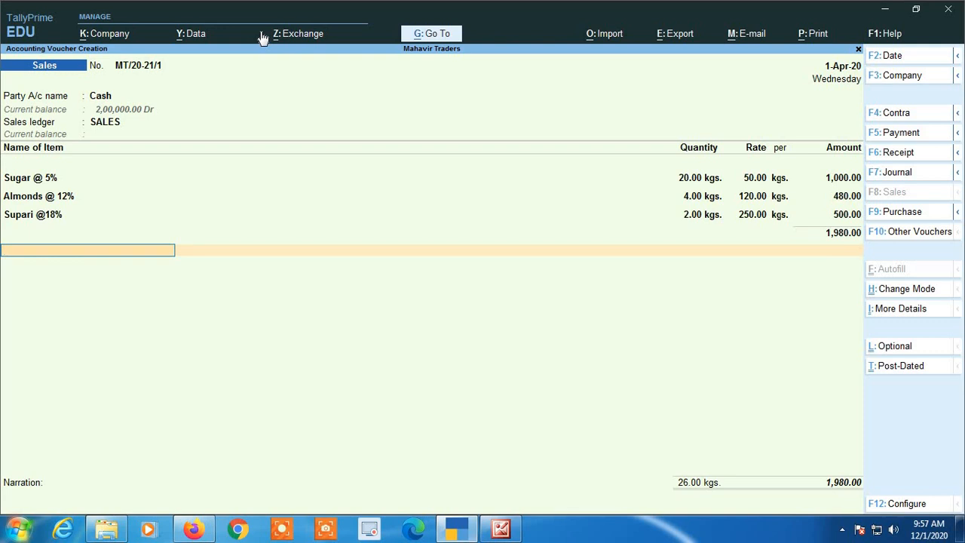
# - Add Cgst and Sgst ledger lines of 98.80 each below the items
pyautogui.write('CG')
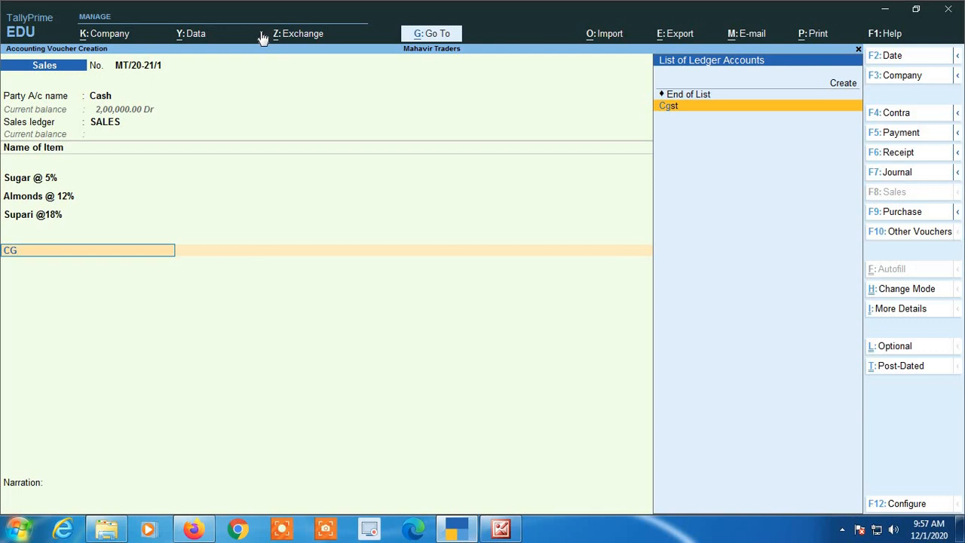
pyautogui.press('Return')
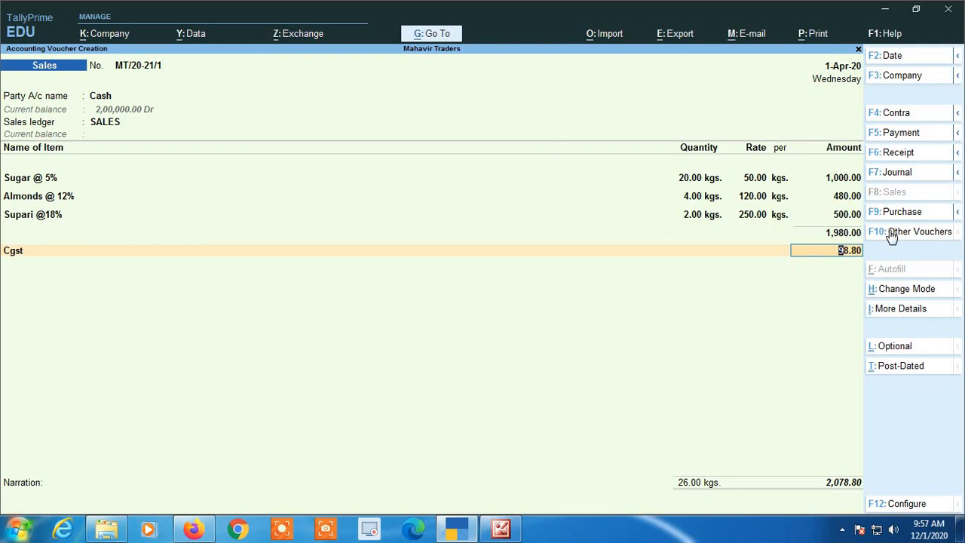
pyautogui.press('Return')
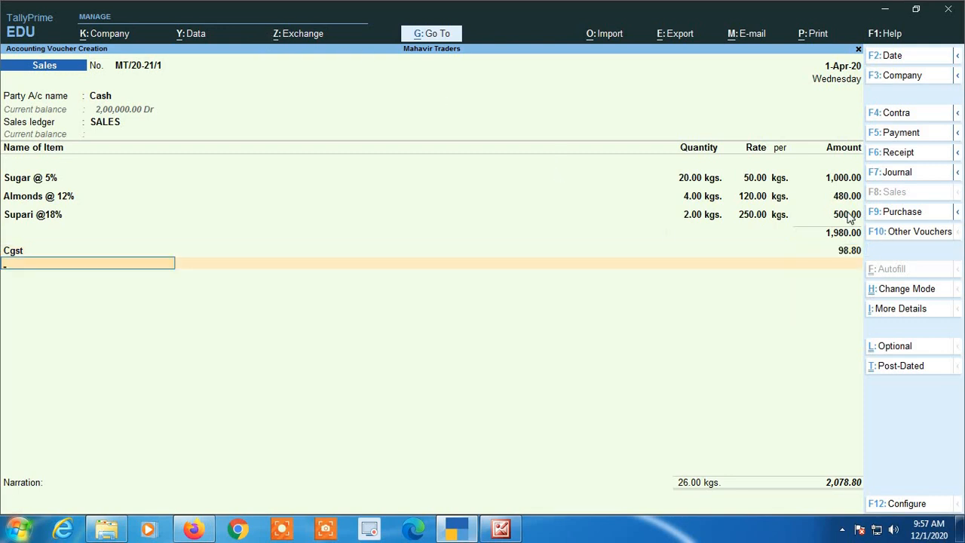
pyautogui.write('SG')
pyautogui.press('Return')
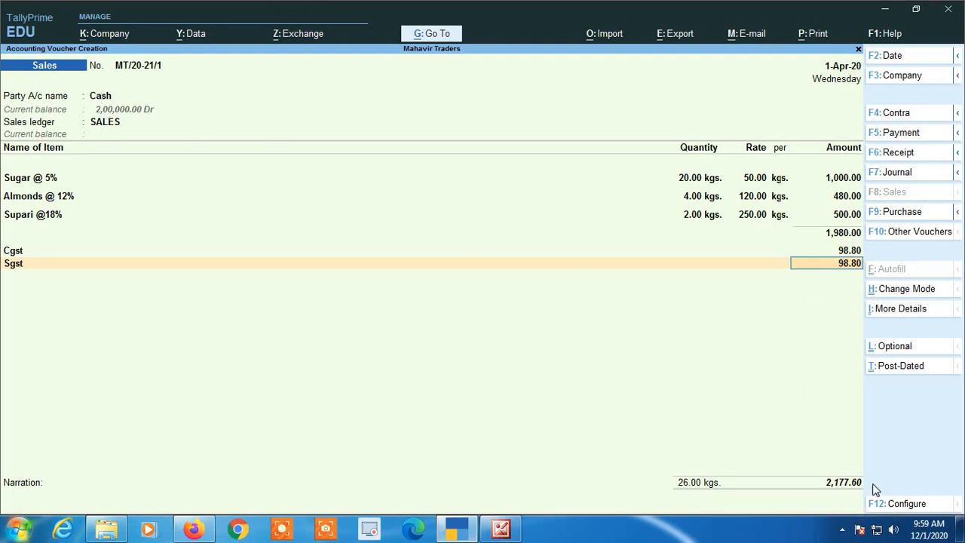
pyautogui.press('Return')
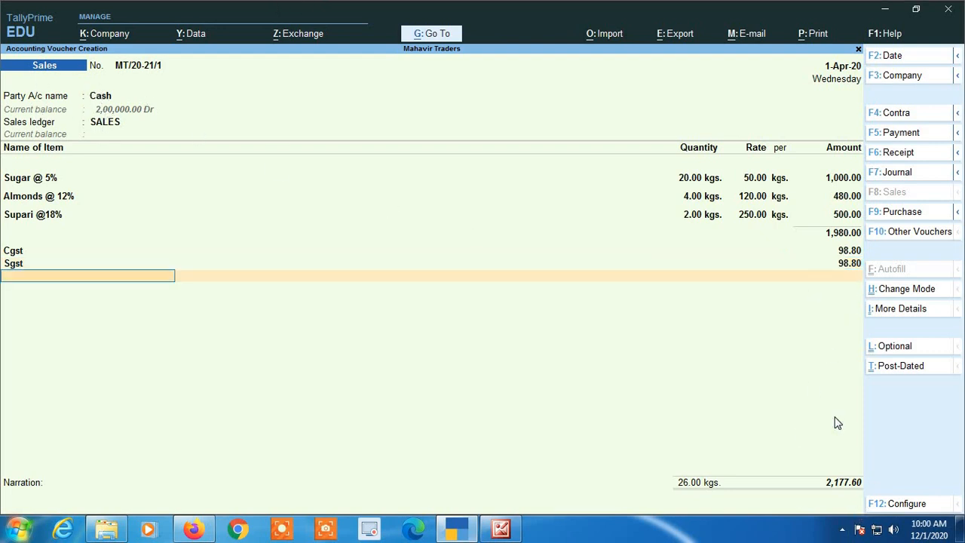
# - Create a ROUND OFF ledger under Indirect Expenses with GST Not Applicable
pyautogui.write('V')
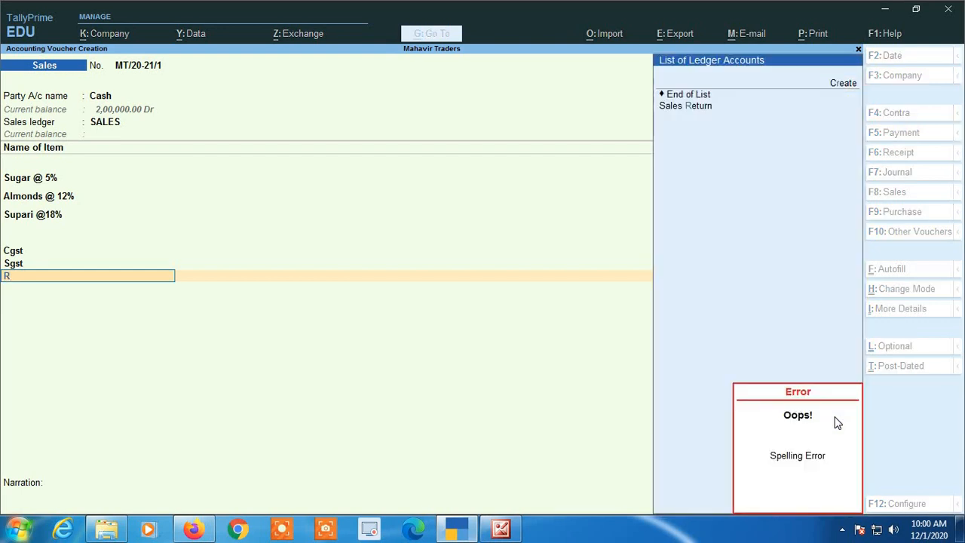
pyautogui.hotkey('alt', 'c')
pyautogui.write('ROU')
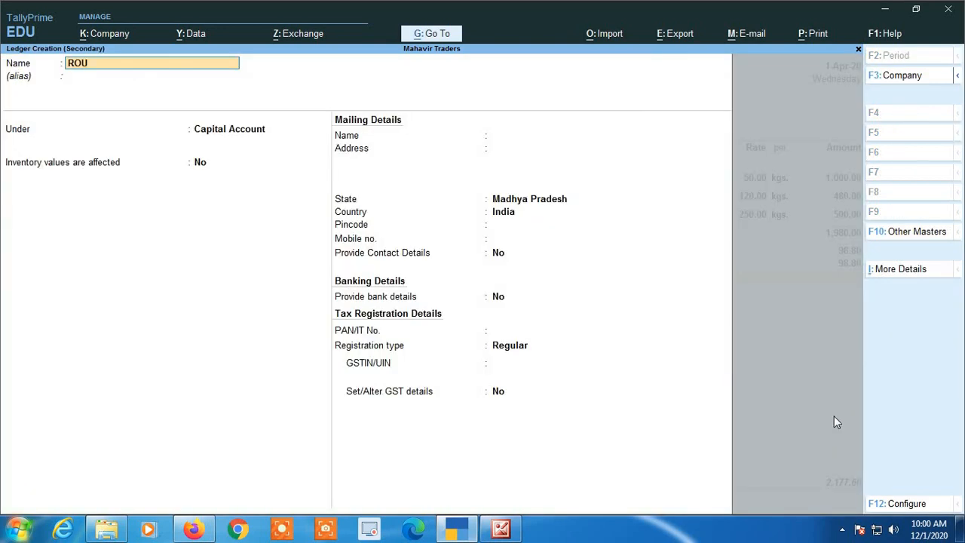
pyautogui.write('ND OFF')
pyautogui.press('Return')
pyautogui.press('Return')
pyautogui.write('IND')
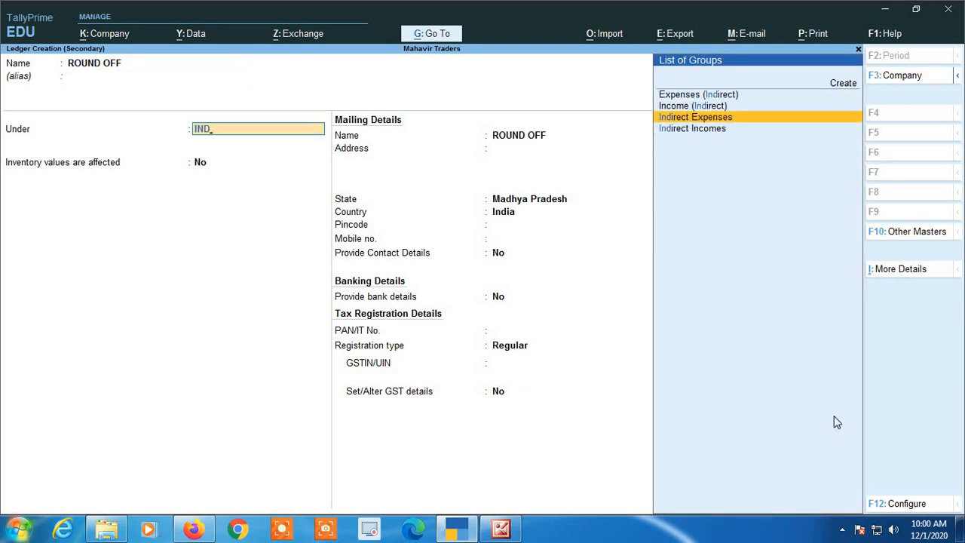
pyautogui.press('Return')
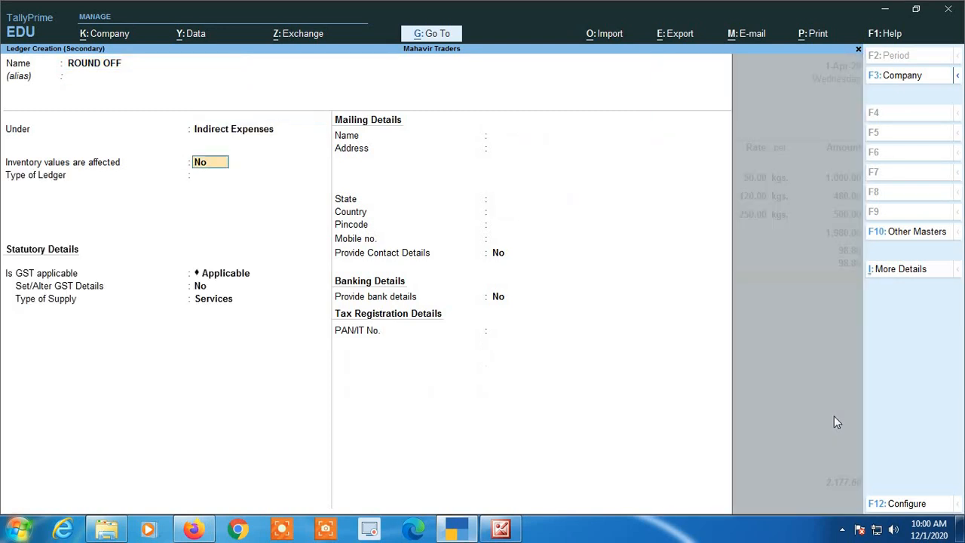
pyautogui.press('Return')
pyautogui.press('Return')
pyautogui.press('BackSpace')
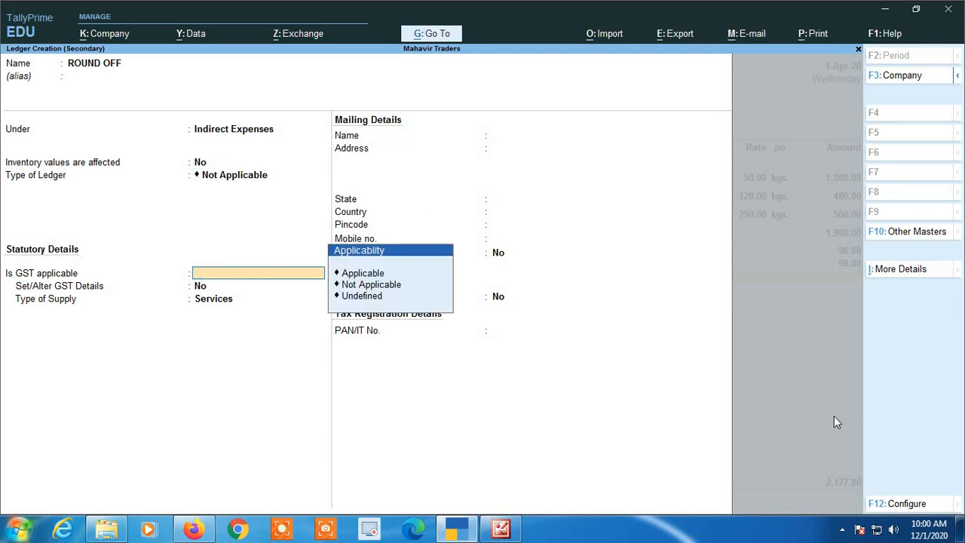
pyautogui.press('Down')
pyautogui.press('Return')
pyautogui.press('Return')
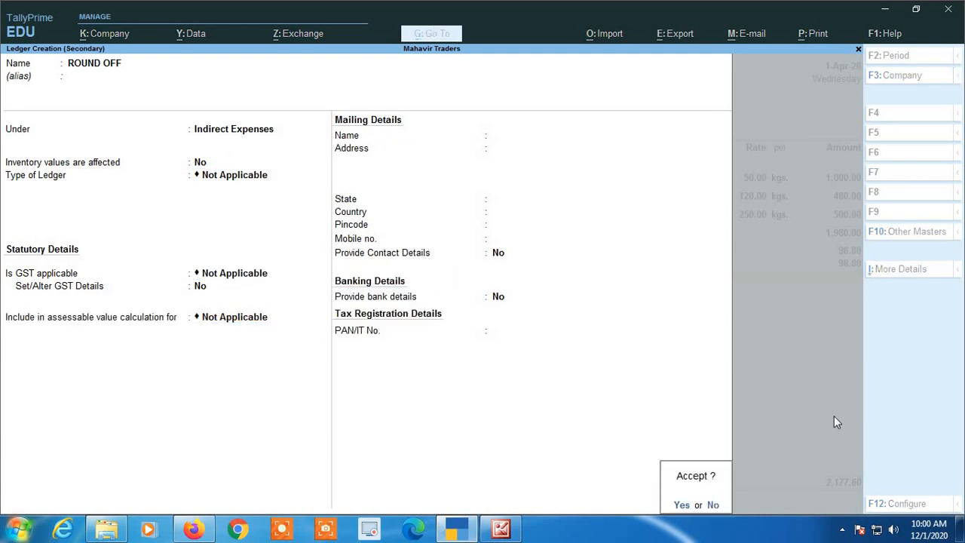
pyautogui.press('Return')
# - Enter the 0.40 round-off, bringing the total to 2,178.00, and save the invoice
pyautogui.press('Return')
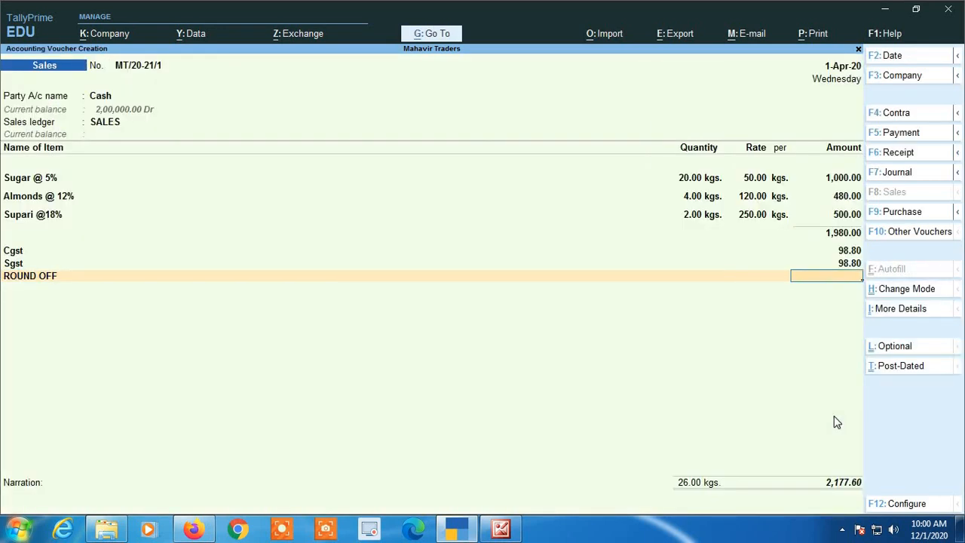
pyautogui.press('Return')
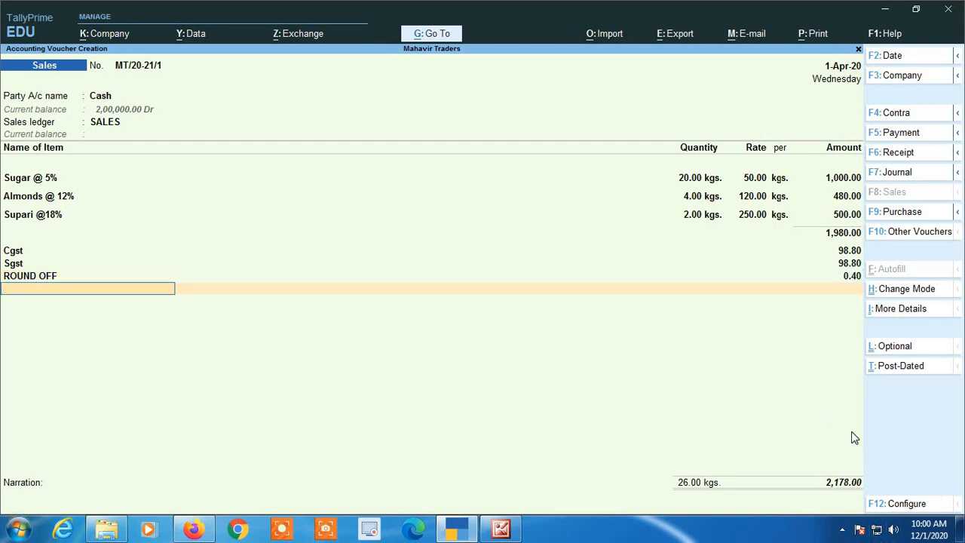
pyautogui.press('Return')
pyautogui.press('Return')
pyautogui.press('Return')
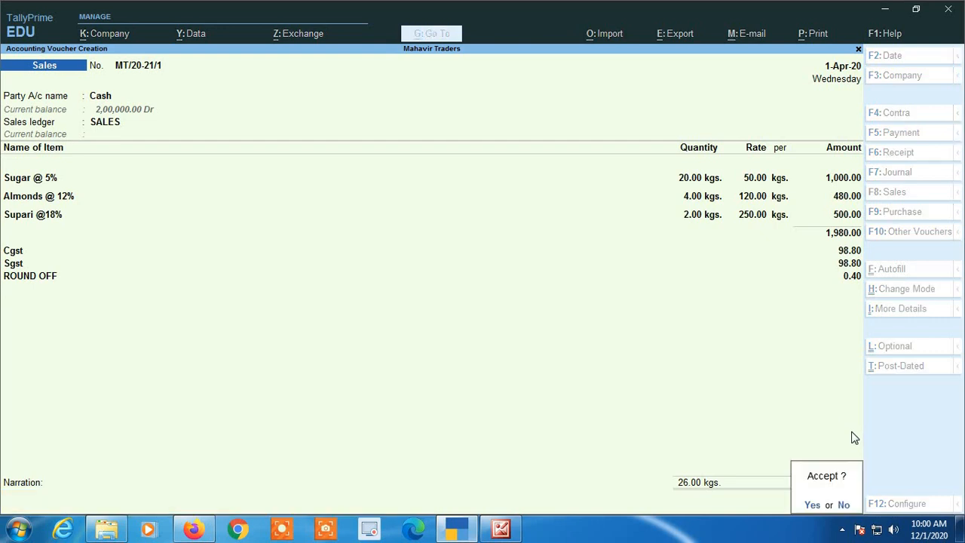
pyautogui.press('Return')
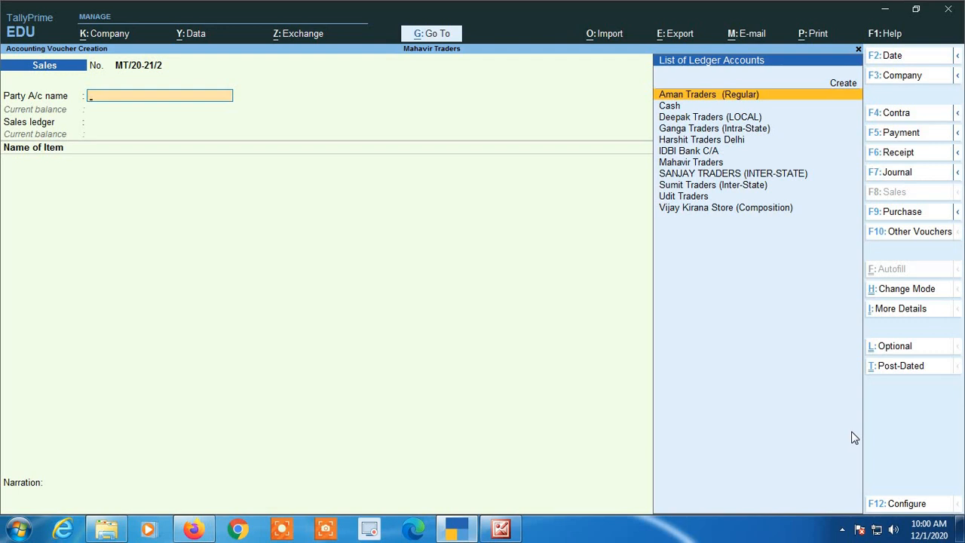
# - Leave the blank voucher and open the Cash/Bank Book summary to check the Cash balance
pyautogui.press('Escape')
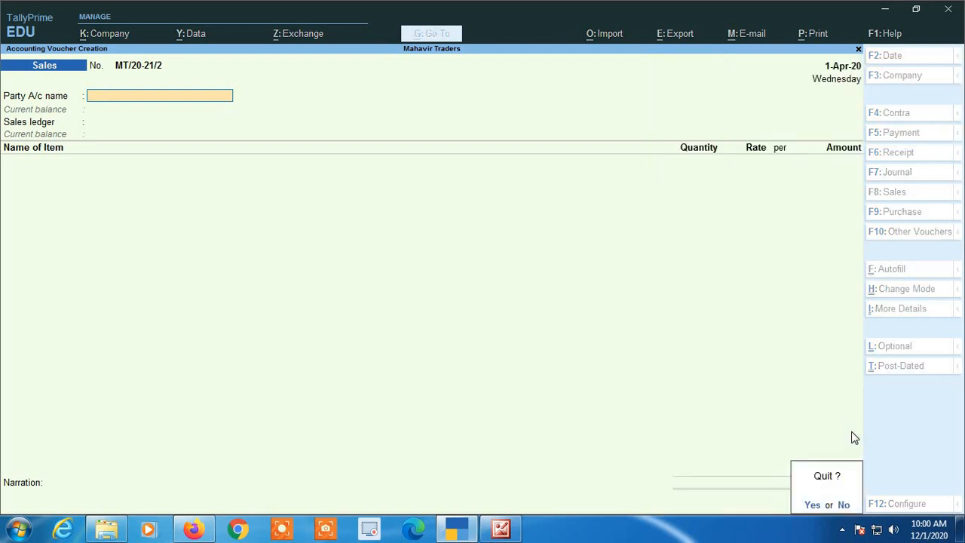
pyautogui.press('Return')
pyautogui.press('Down')
pyautogui.press('Down')
pyautogui.press('Down')
pyautogui.press('Down')
pyautogui.press('Down')
pyautogui.press('Down')
pyautogui.press('Down')
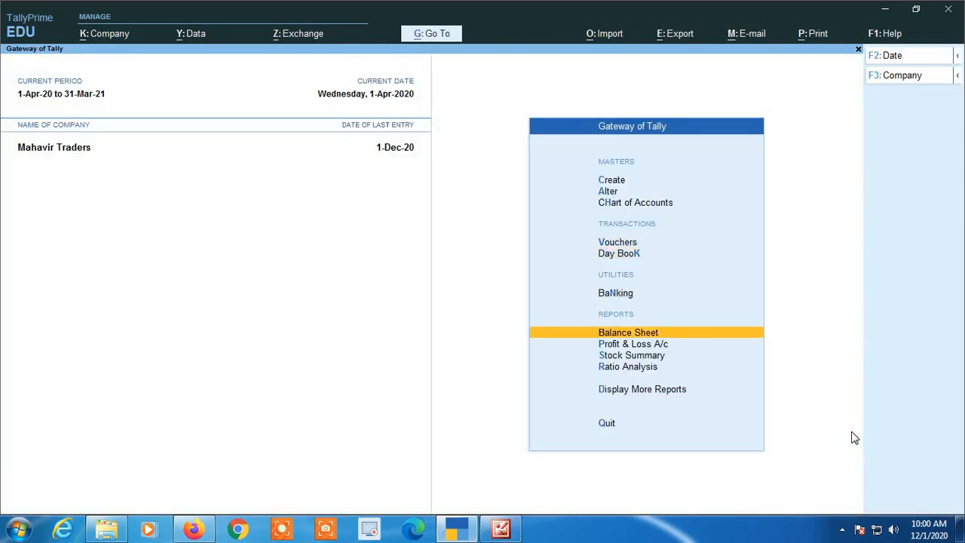
pyautogui.press('Return')
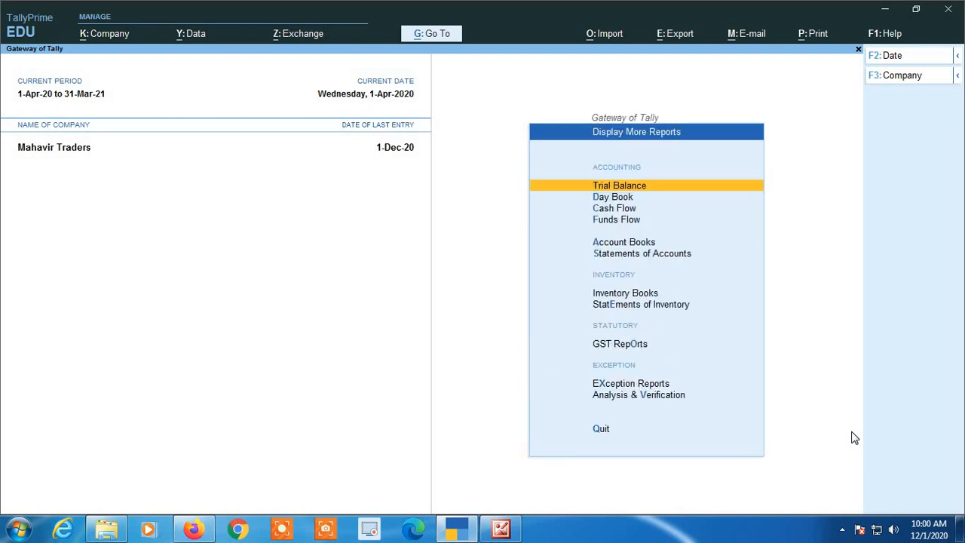
pyautogui.press('Down')
pyautogui.press('Down')
pyautogui.press('Down')
pyautogui.press('Down')
pyautogui.press('Down')
pyautogui.press('Up')
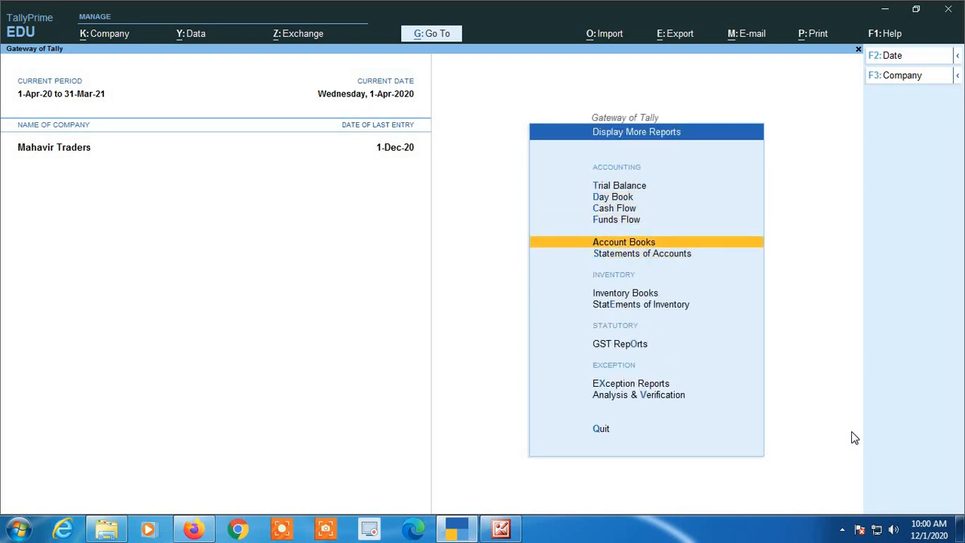
pyautogui.press('Return')
pyautogui.press('Return')
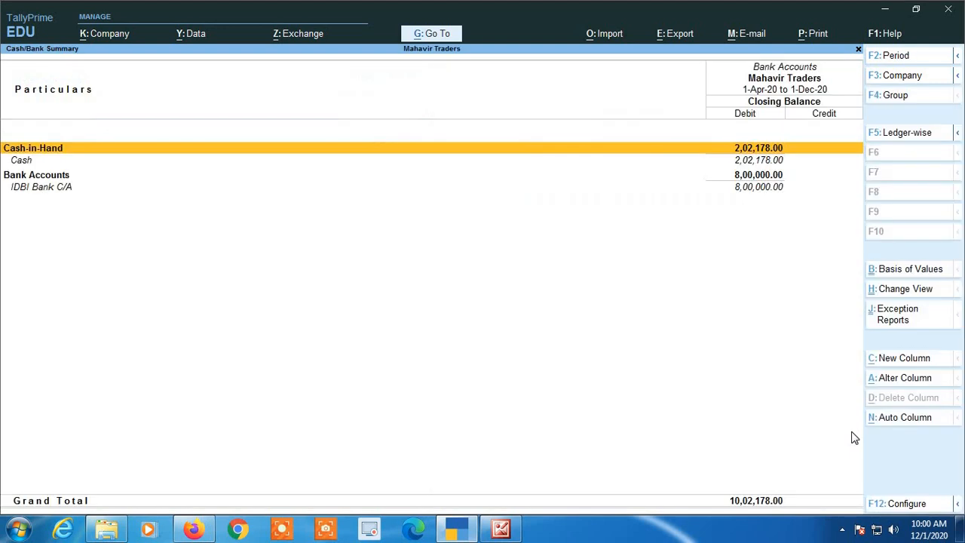
pyautogui.press('Return')
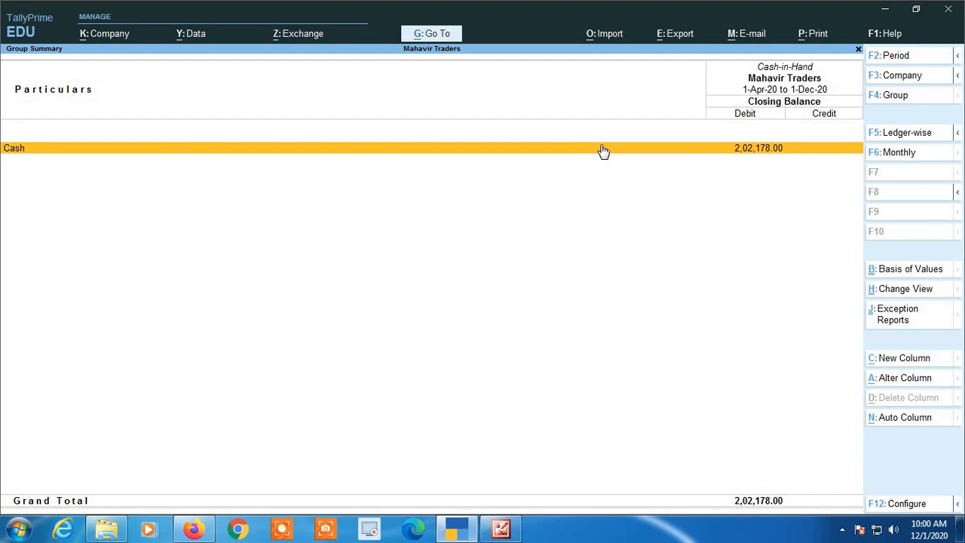
# - Return to the Gateway and open new Sales voucher MT/20-21/2
pyautogui.press('Escape')
pyautogui.press('Escape')
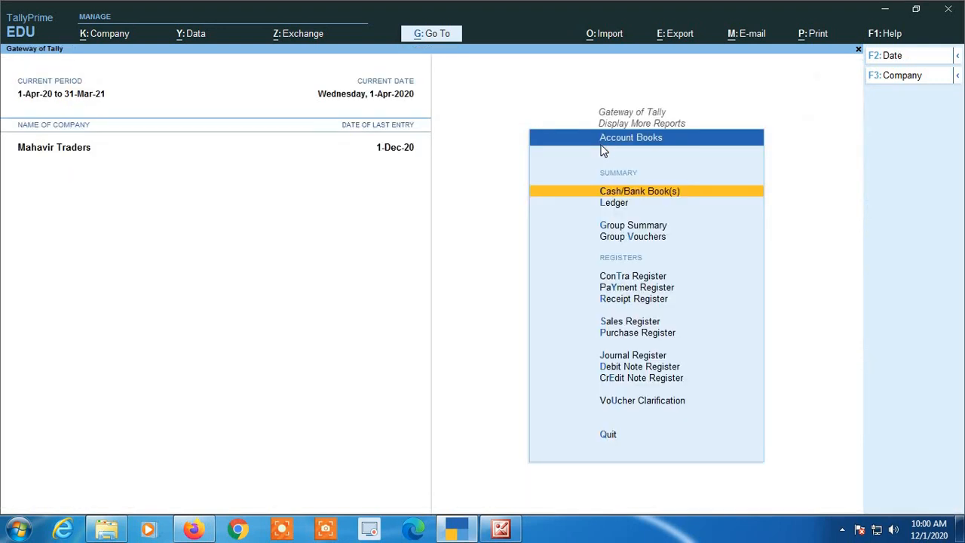
pyautogui.press('Escape')
pyautogui.press('Escape')
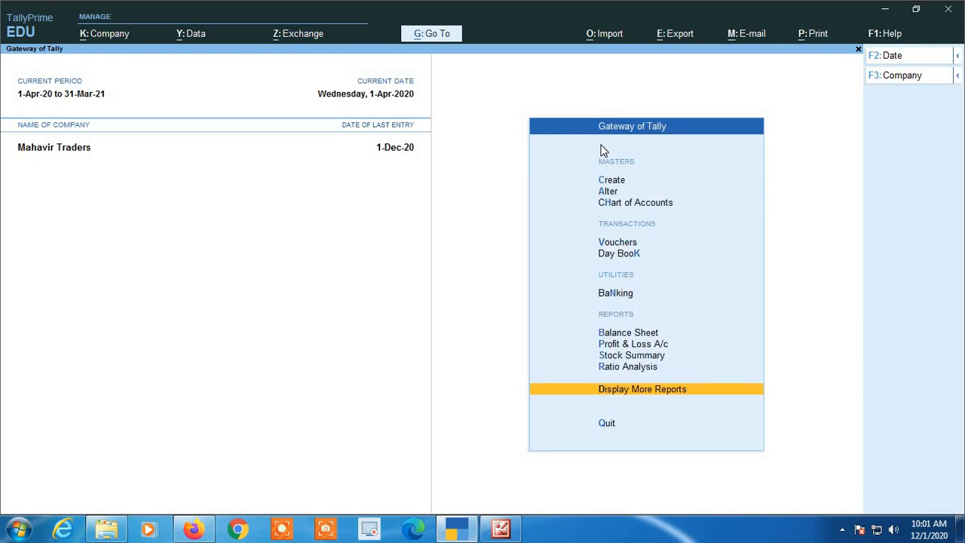
pyautogui.press('Up')
pyautogui.press('Up')
pyautogui.press('Up')
pyautogui.press('Up')
pyautogui.press('Up')
pyautogui.press('Up')
pyautogui.press('Up')
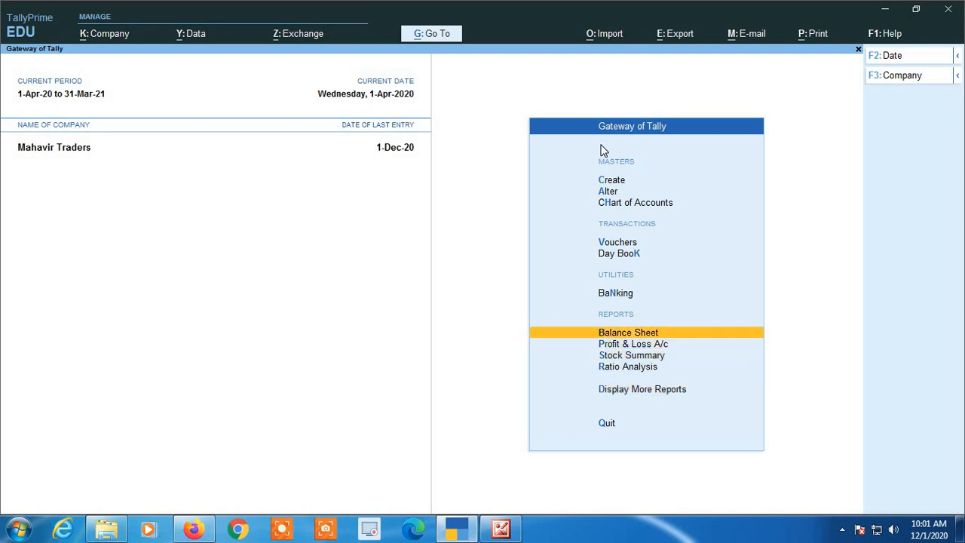
pyautogui.press('Return')
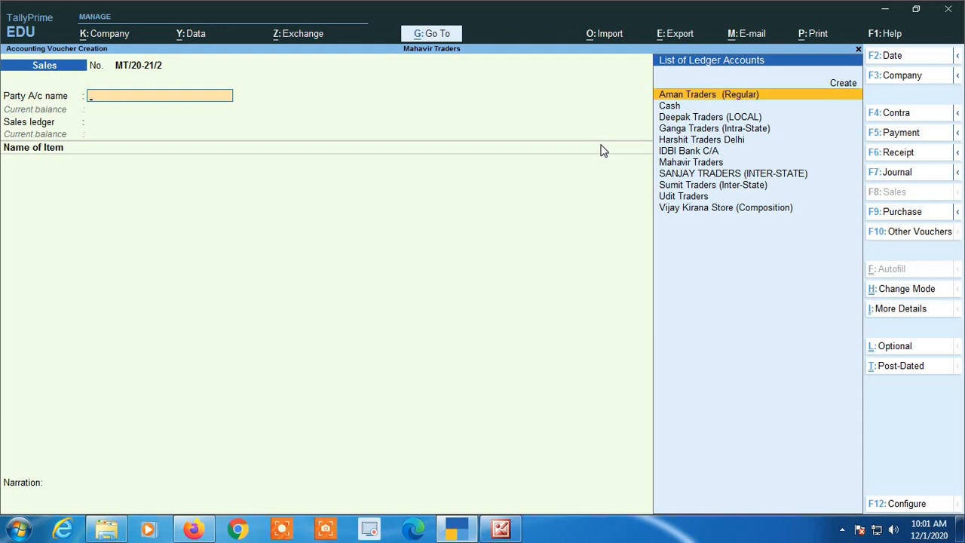
# - Select Cash as the party and enter the buyer's name as a new party
pyautogui.press('Down')
pyautogui.press('Return')
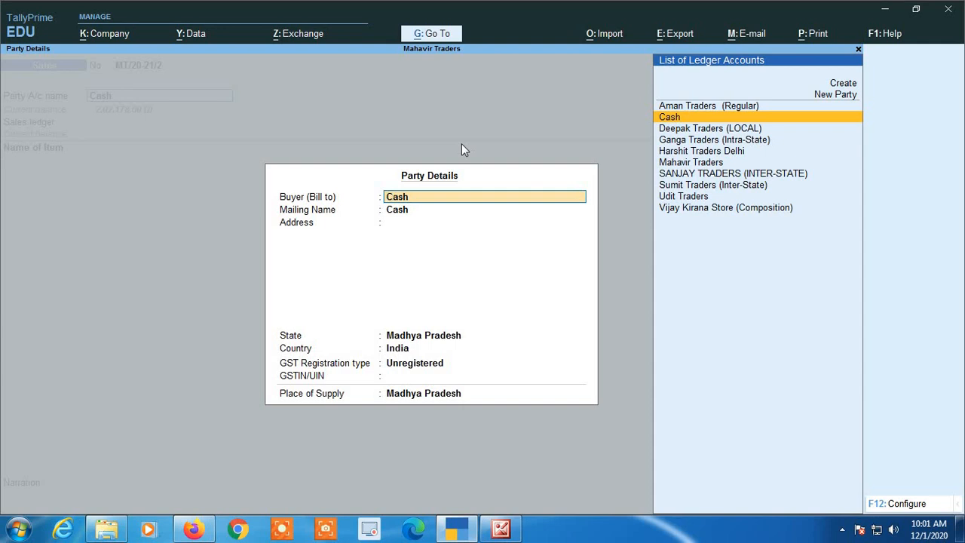
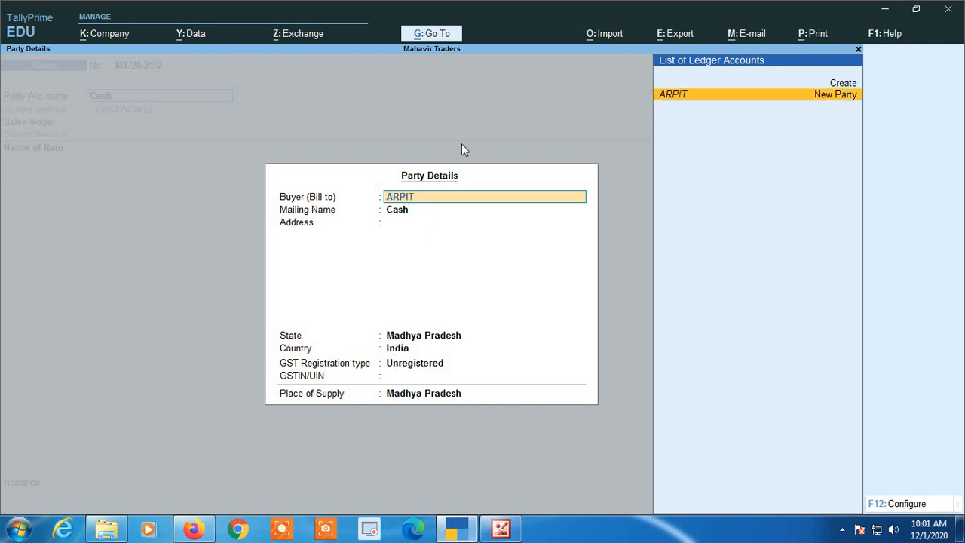
pyautogui.press('Return')
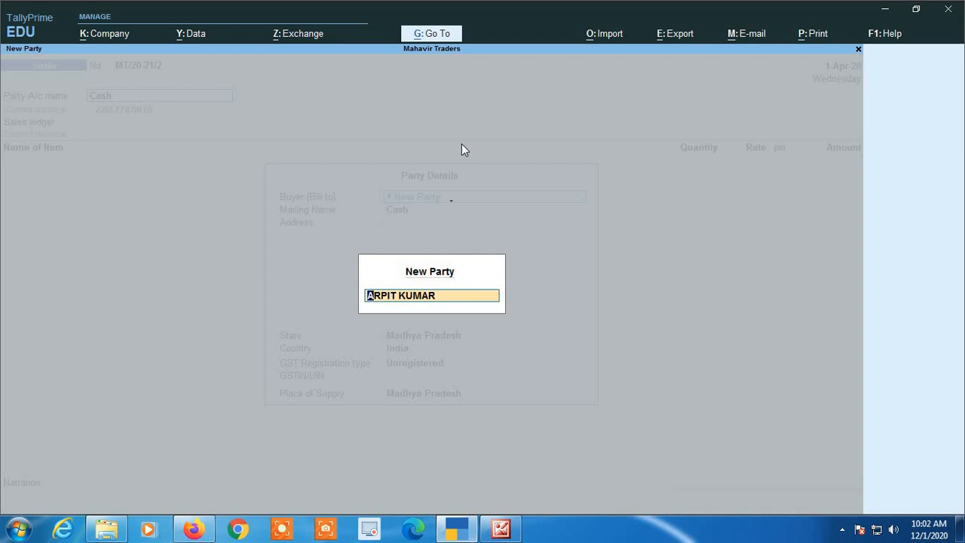
pyautogui.press('Return')
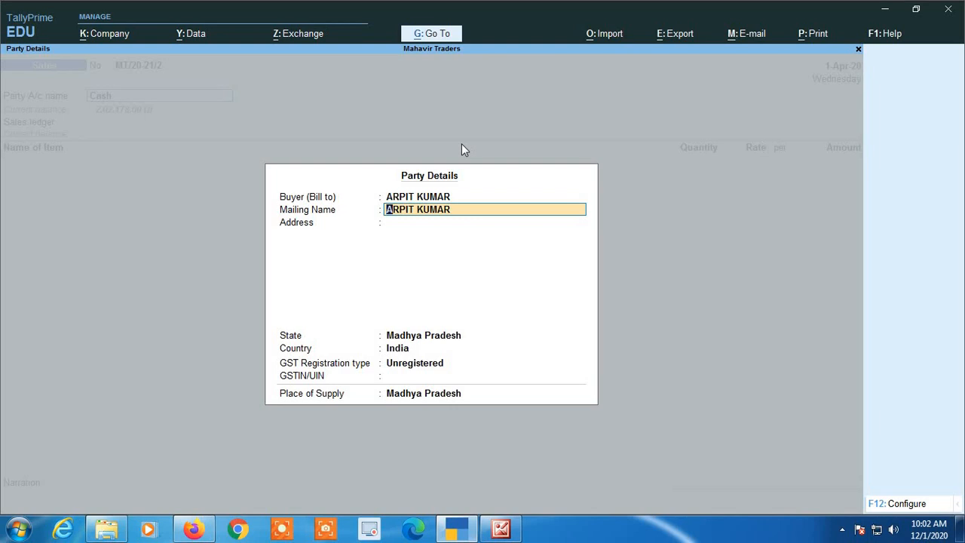
pyautogui.press('Return')
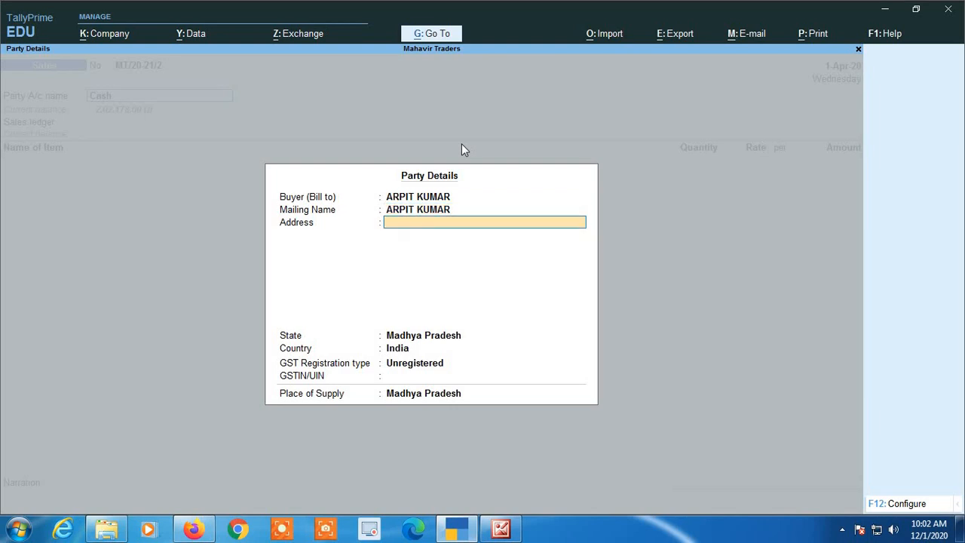
# - Enter the buyer's address, keep Madhya Pradesh as state and place of supply, registration Consumer
pyautogui.write('GANDHI NAGAR')
pyautogui.press('Return')
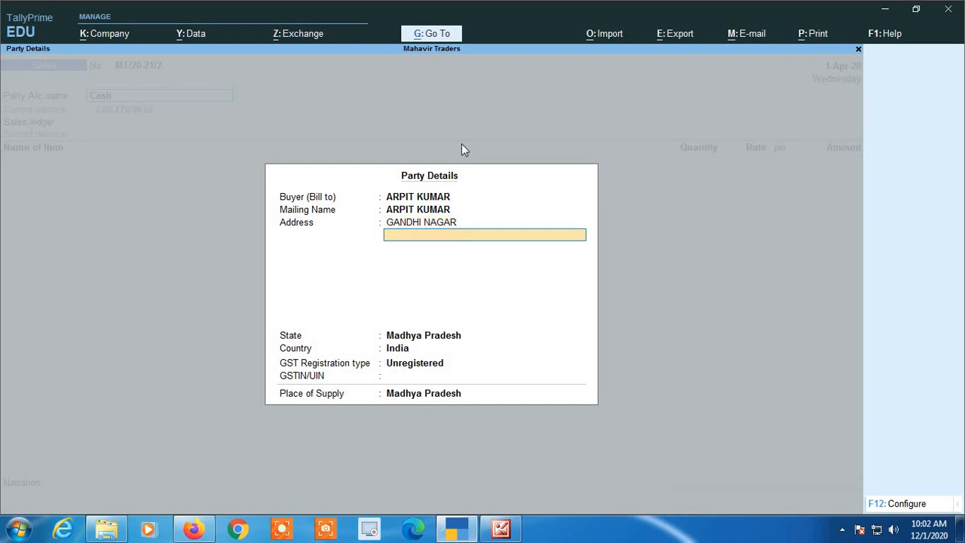
pyautogui.write('INDORE')
pyautogui.press('Return')
pyautogui.press('Return')
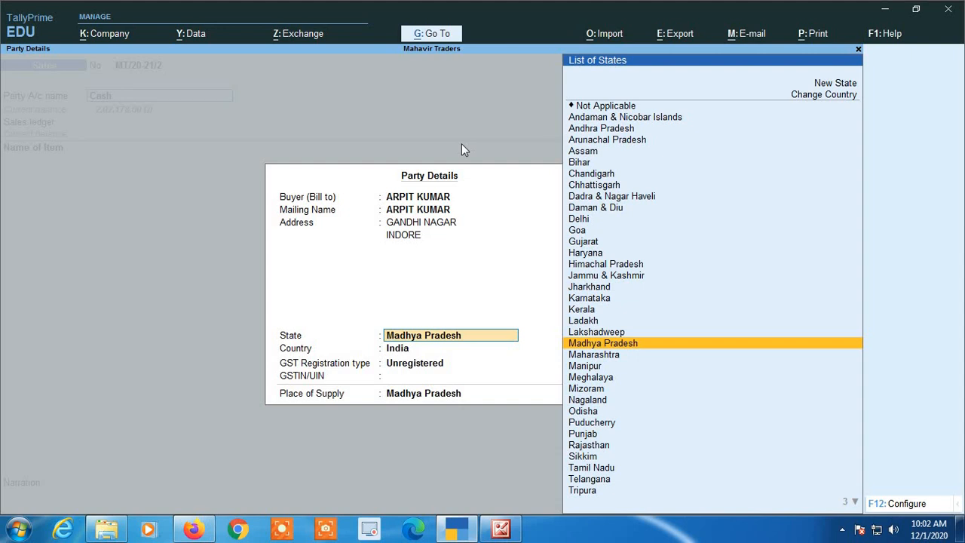
pyautogui.press('Return')
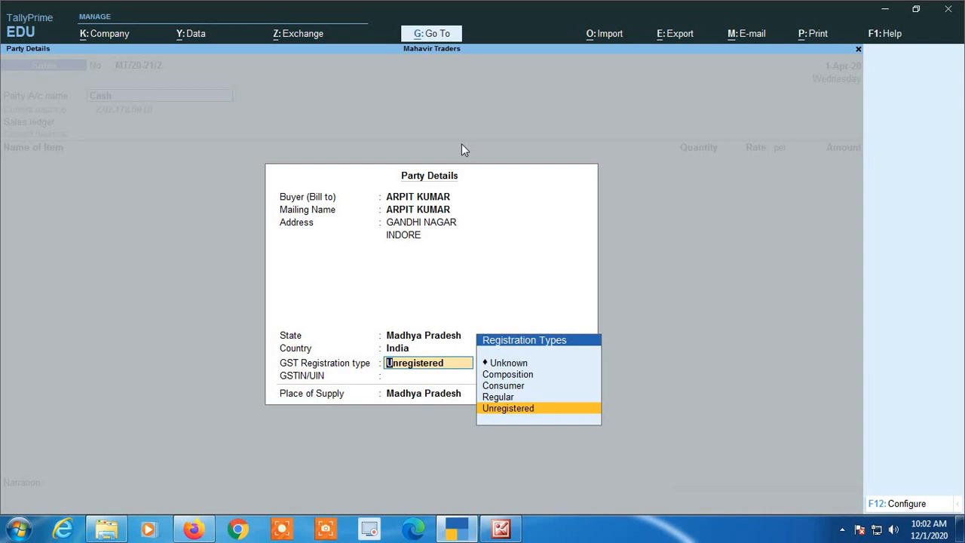
pyautogui.press('Up')
pyautogui.press('Up')
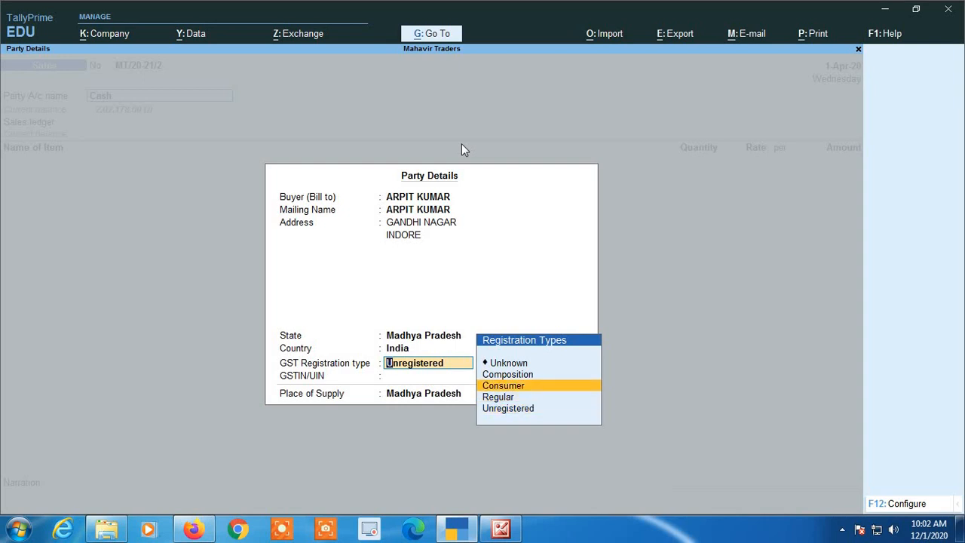
pyautogui.press('Return')
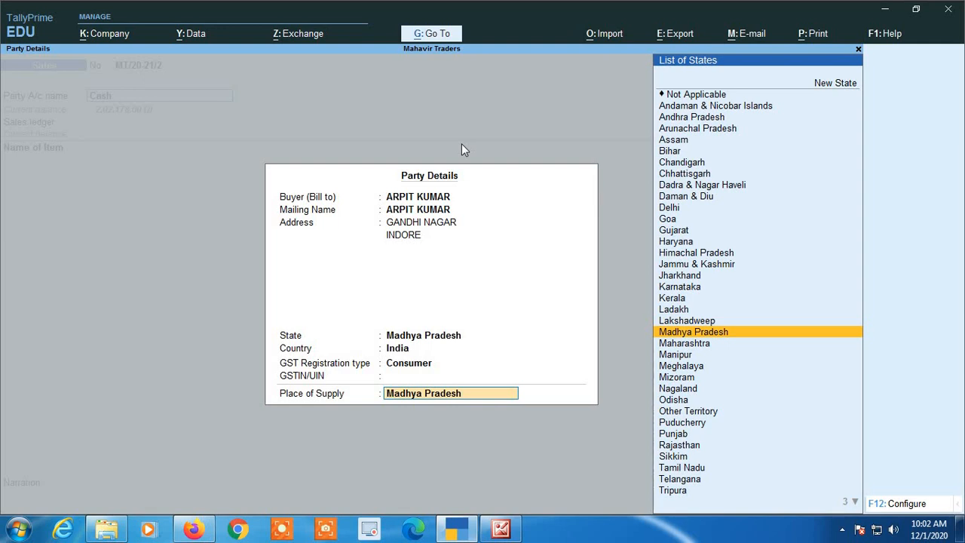
pyautogui.press('Return')
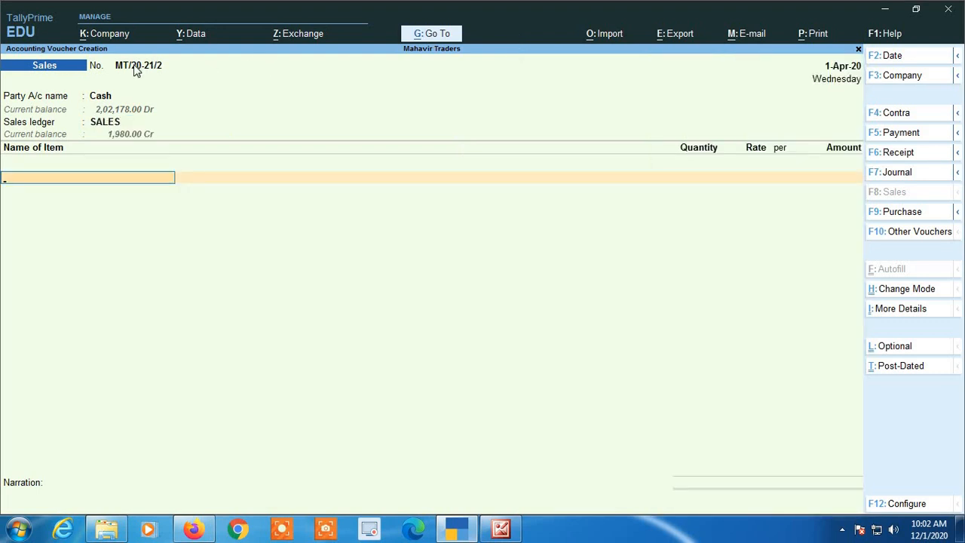
# - Add Sugar @ 5%, 200 kgs at the default rate of 50
pyautogui.write('SU')
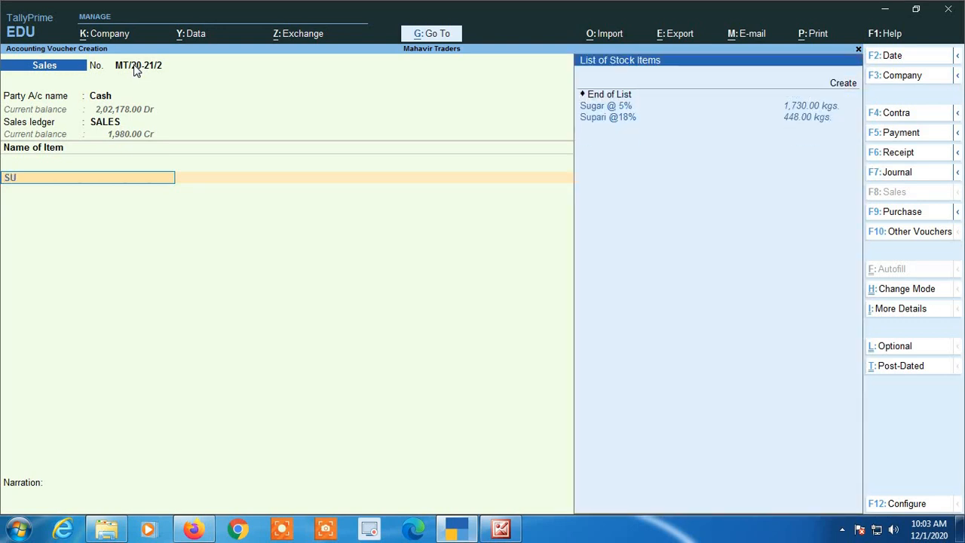
pyautogui.press('Down')
pyautogui.press('Return')
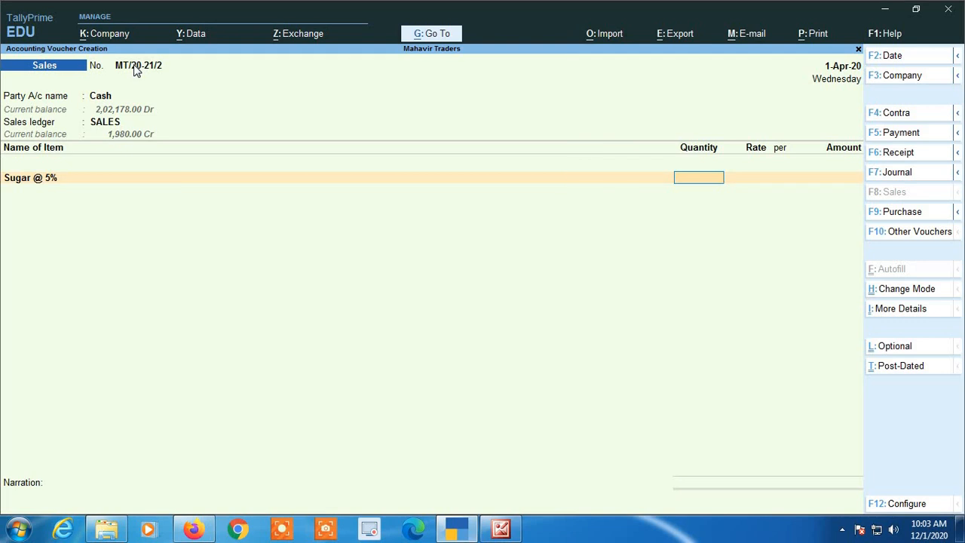
pyautogui.write('200')
pyautogui.press('Return')
pyautogui.press('Return')
pyautogui.press('Return')
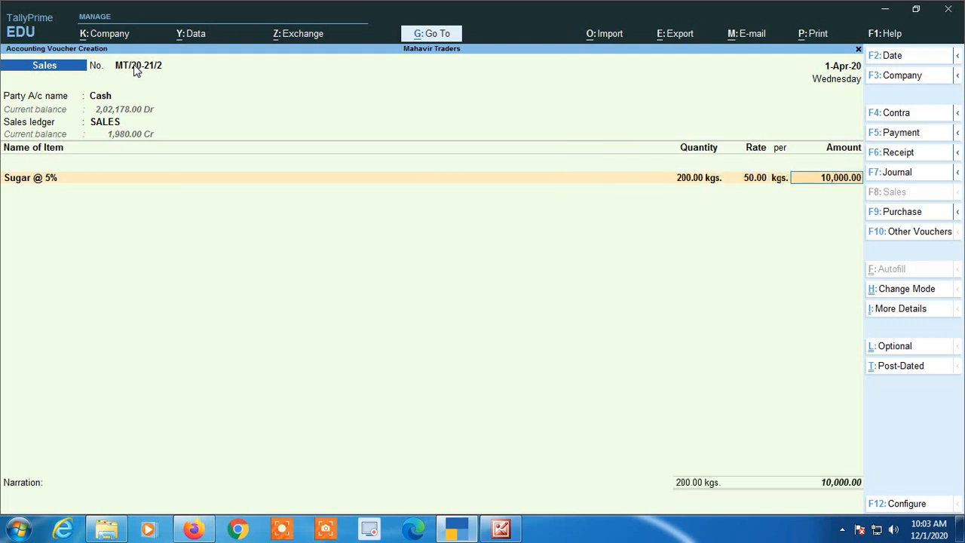
pyautogui.press('Return')
# - Add Almonds @ 12%, 40 kgs at 250 for 10,000.00, and end the item list
pyautogui.write('Al')
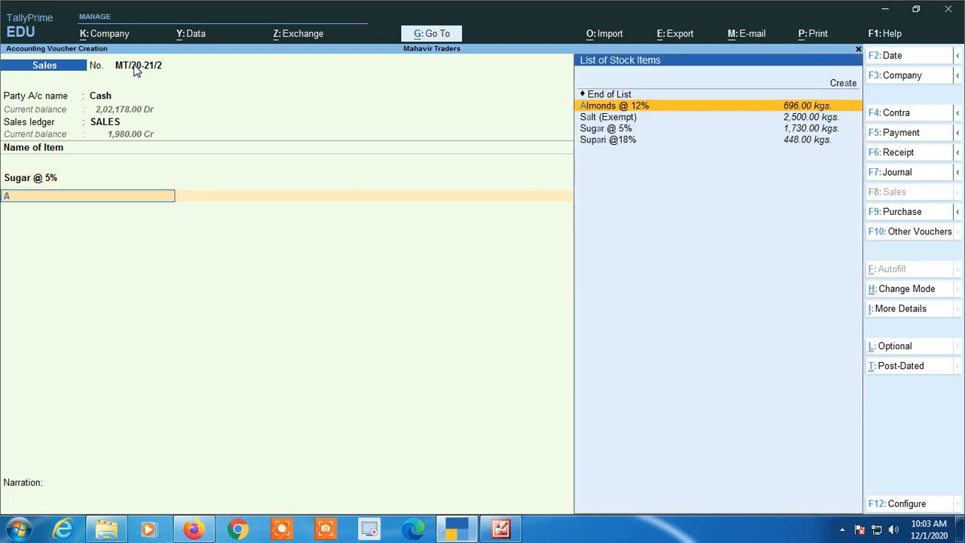
pyautogui.press('Return')
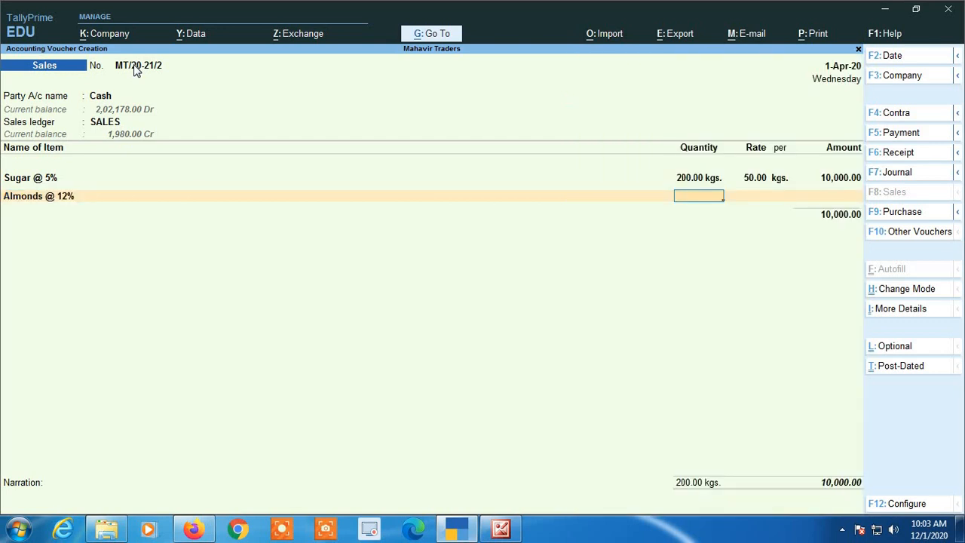
pyautogui.write('40')
pyautogui.press('Return')
pyautogui.write('250')
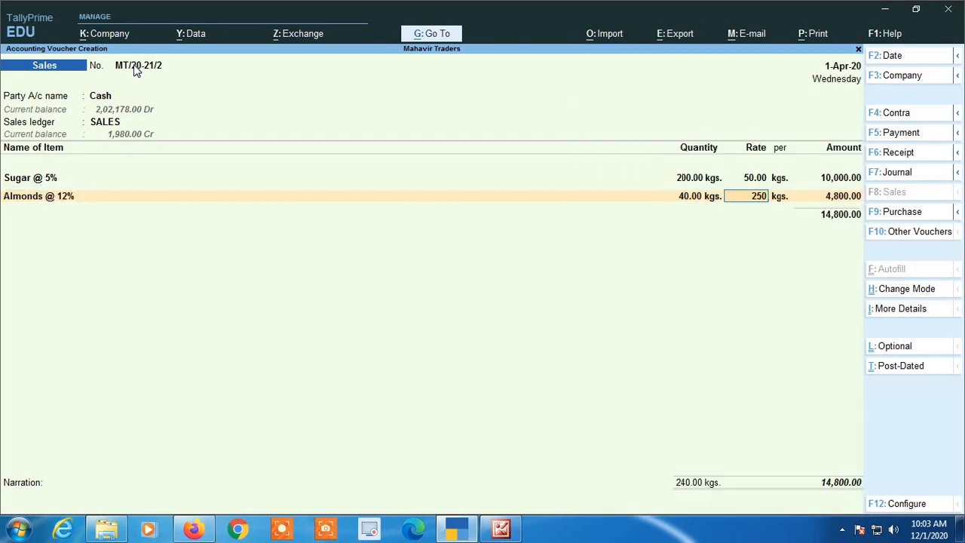
pyautogui.press('Return')
pyautogui.press('Return')
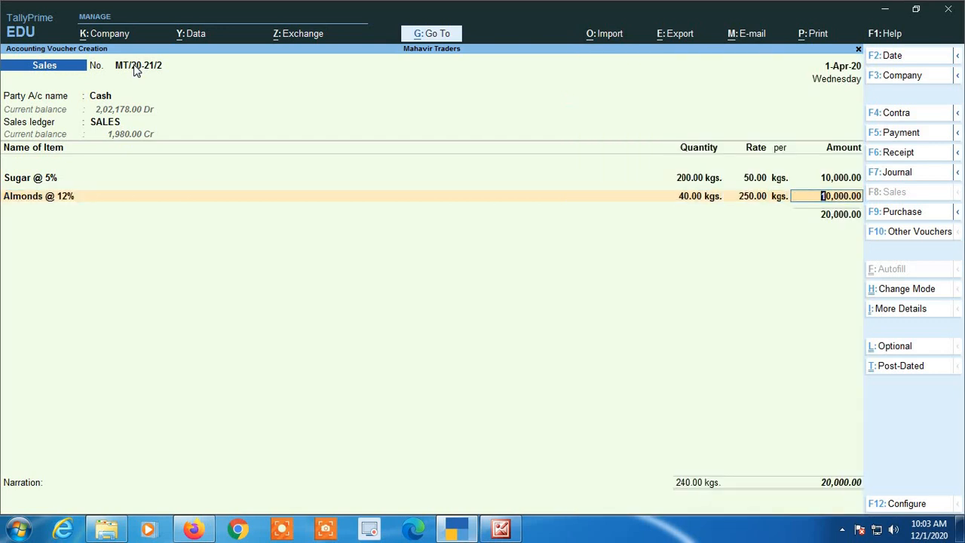
pyautogui.press('Return')
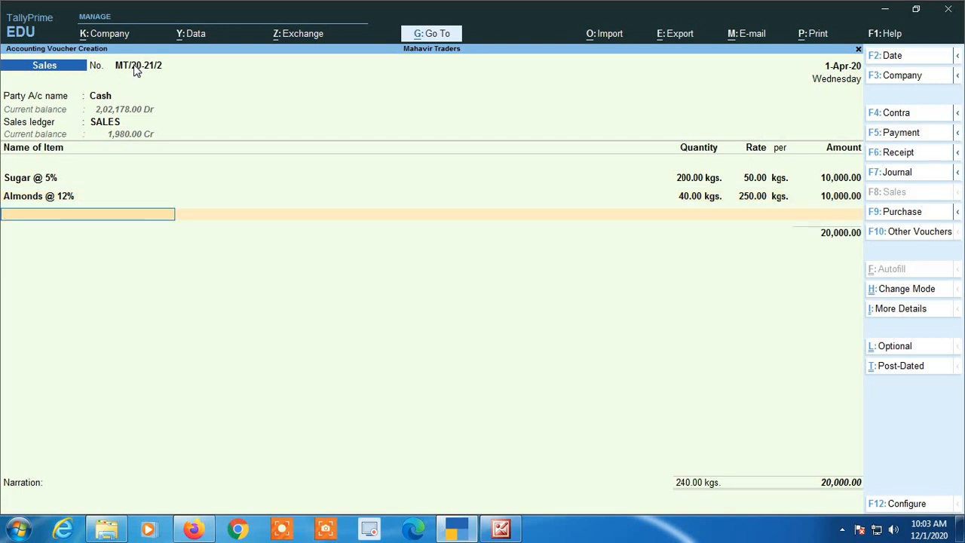
pyautogui.press('Return')
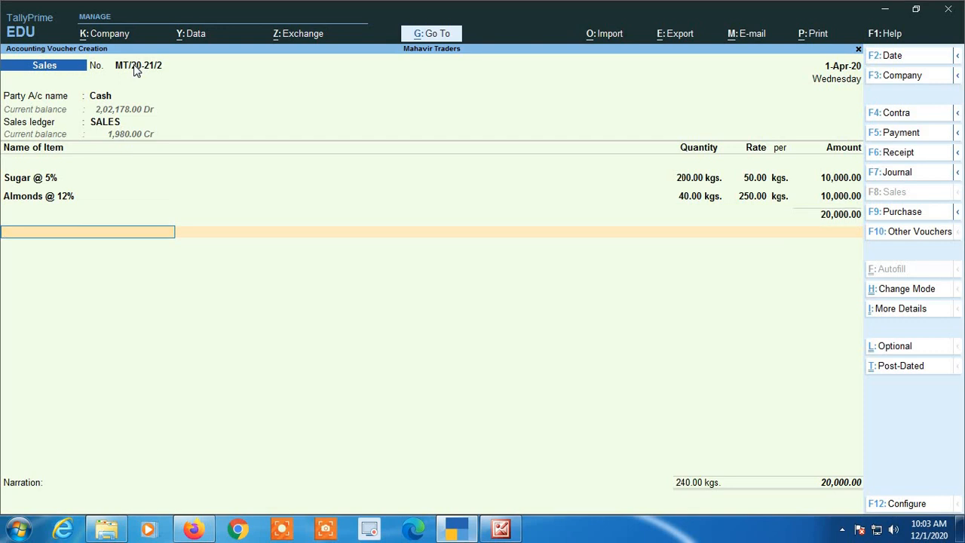
# - Add Cgst and Sgst of 850.00 each, skip narration, and save the 21,700.00 invoice
pyautogui.write('CG')
pyautogui.press('Return')
pyautogui.press('Return')
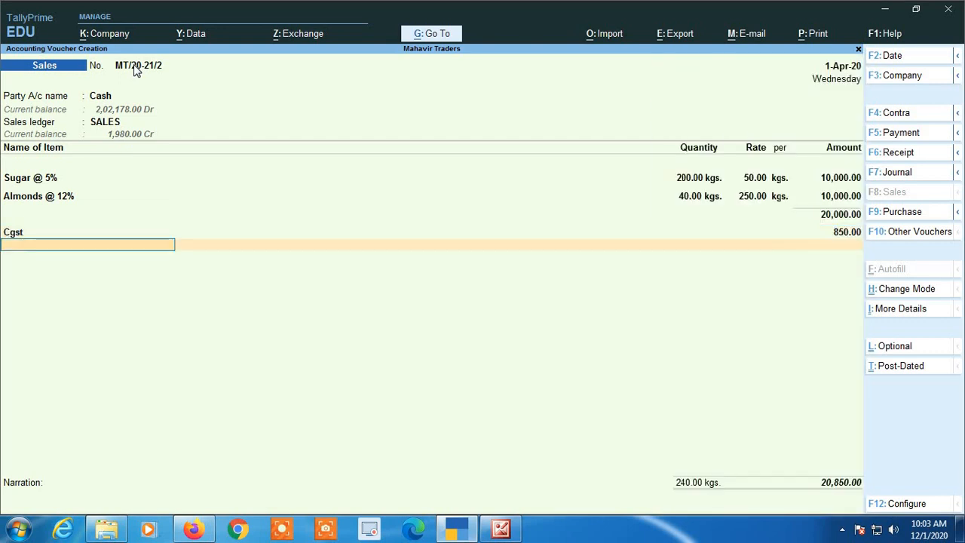
pyautogui.write('SG')
pyautogui.press('Return')
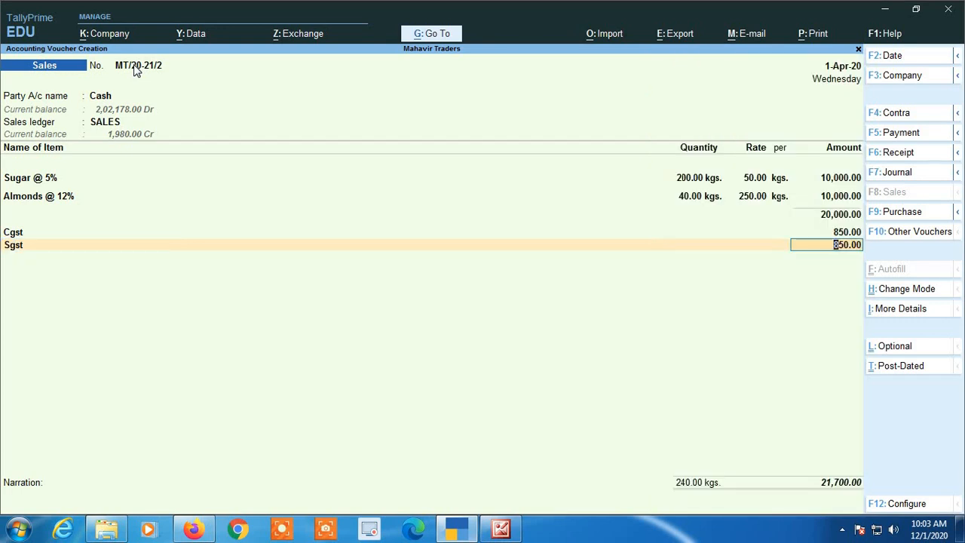
pyautogui.press('Return')
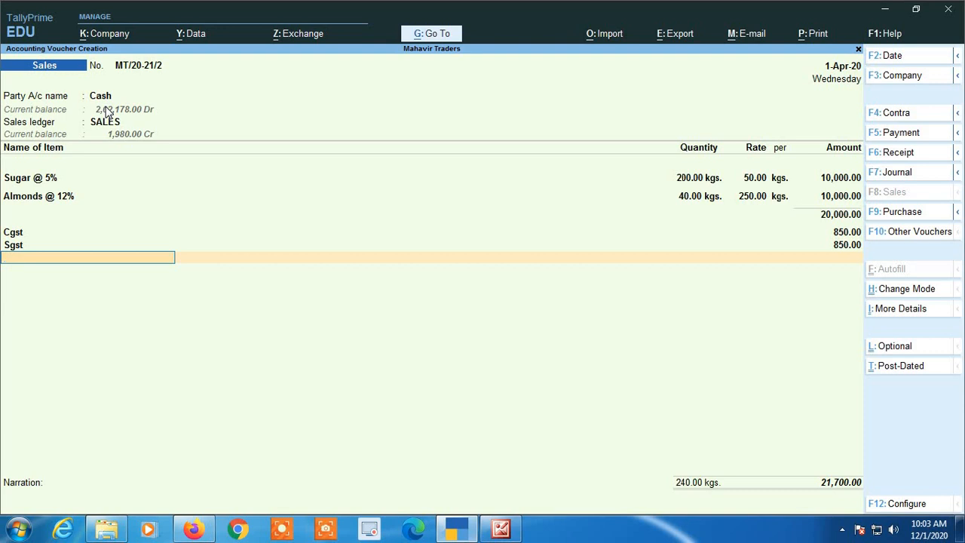
pyautogui.press('Return')
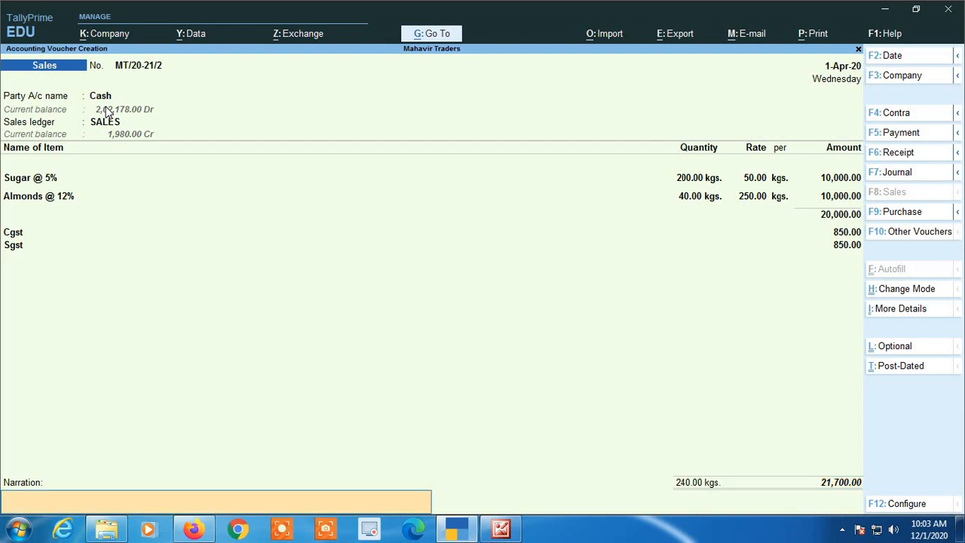
pyautogui.press('Return')
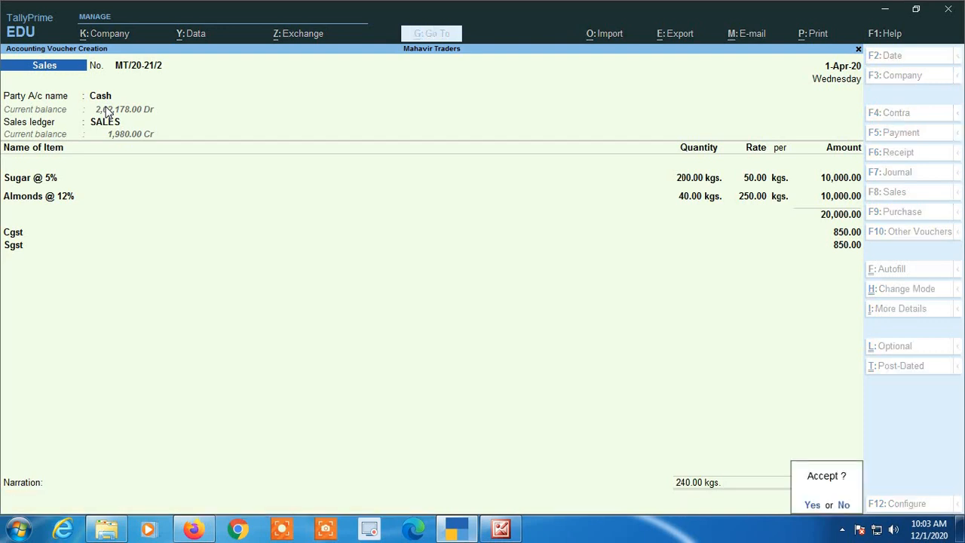
pyautogui.press('Return')
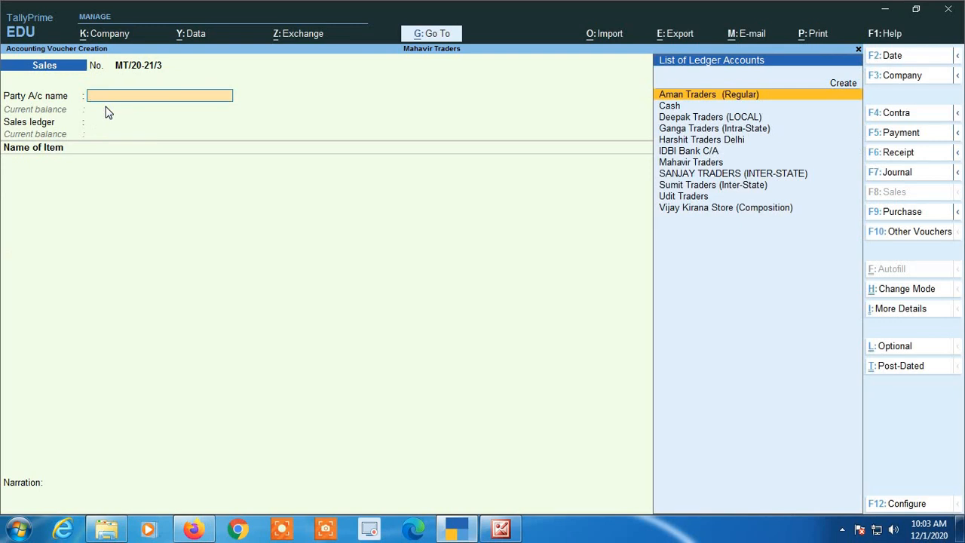
# - Quit the blank sales voucher and open the Account Books reports under More Reports
pyautogui.press('Escape')
pyautogui.press('y')
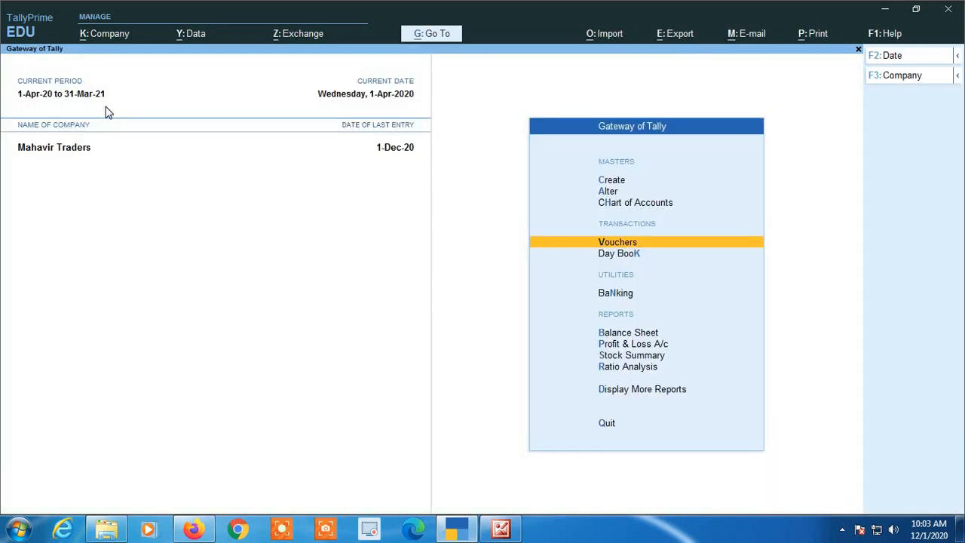
pyautogui.press('Down')
pyautogui.press('Down')
pyautogui.press('Down')
pyautogui.press('Down')
pyautogui.press('Down')
pyautogui.press('Down')
pyautogui.press('Down')
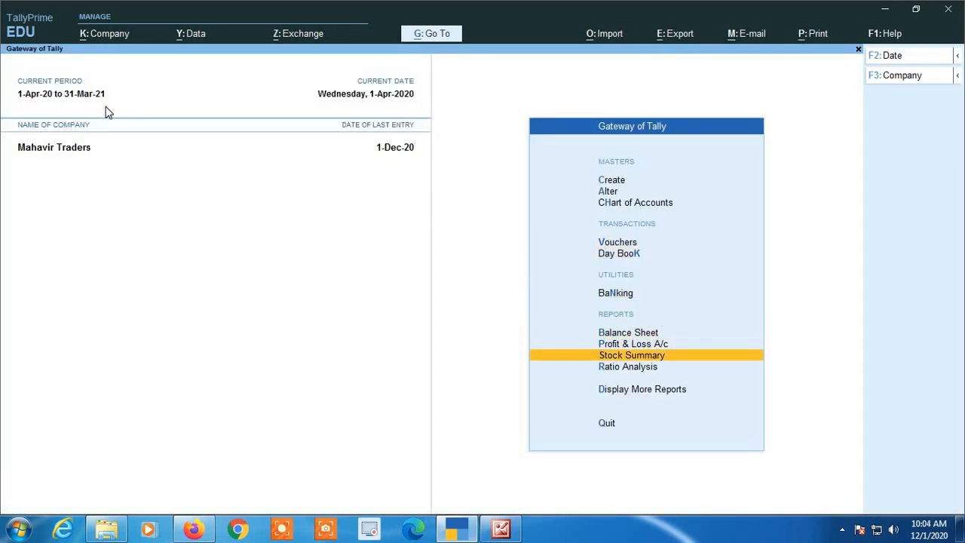
pyautogui.press('Return')
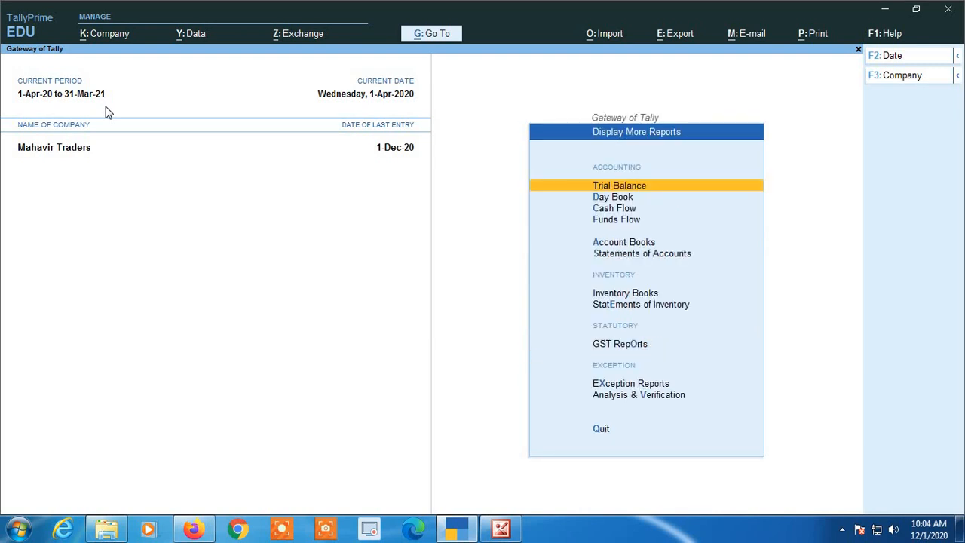
pyautogui.press('Down')
pyautogui.press('Down')
pyautogui.press('Down')
pyautogui.press('Down')
pyautogui.press('Return')
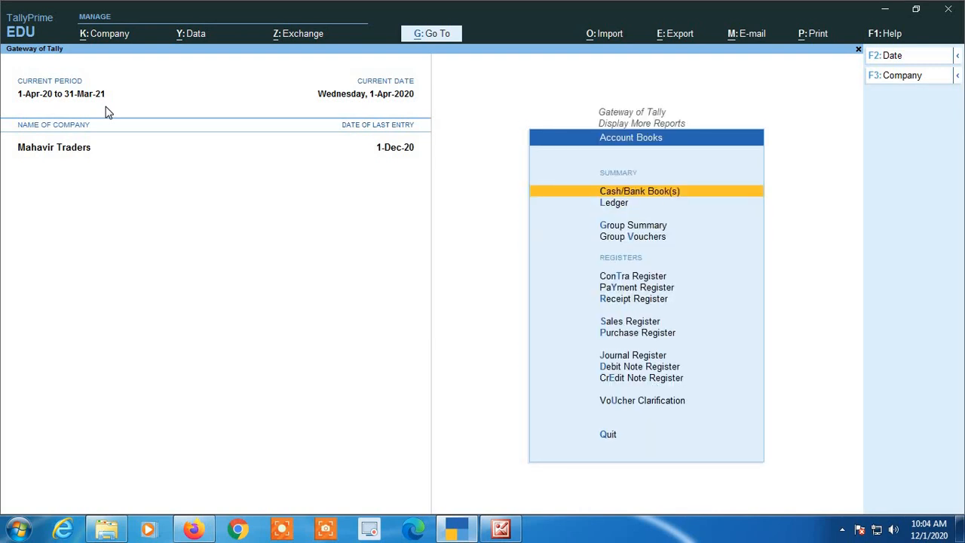
# - Drill into the Cash ledger's April vouchers with its 2,23,878.00 closing balance, then back out
pyautogui.press('Return')
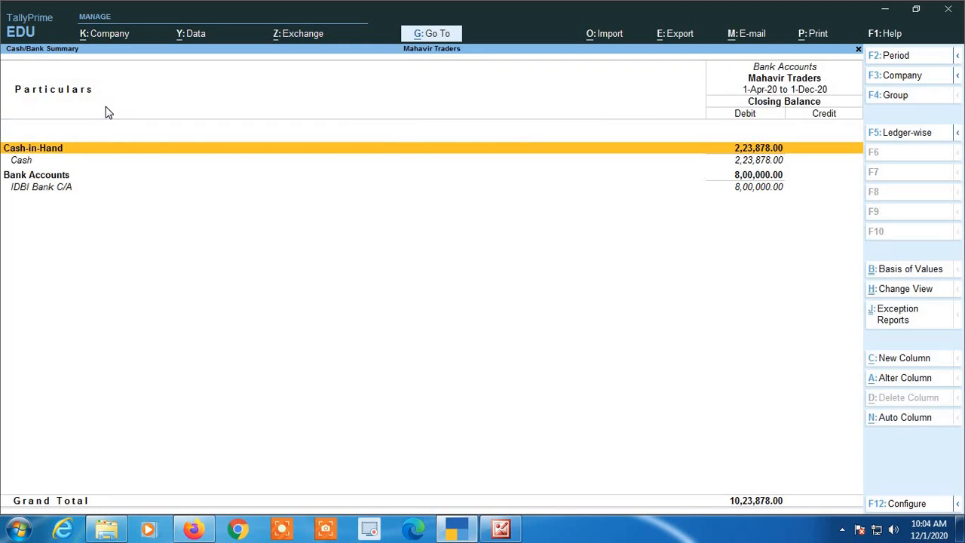
pyautogui.press('Return')
pyautogui.press('Return')
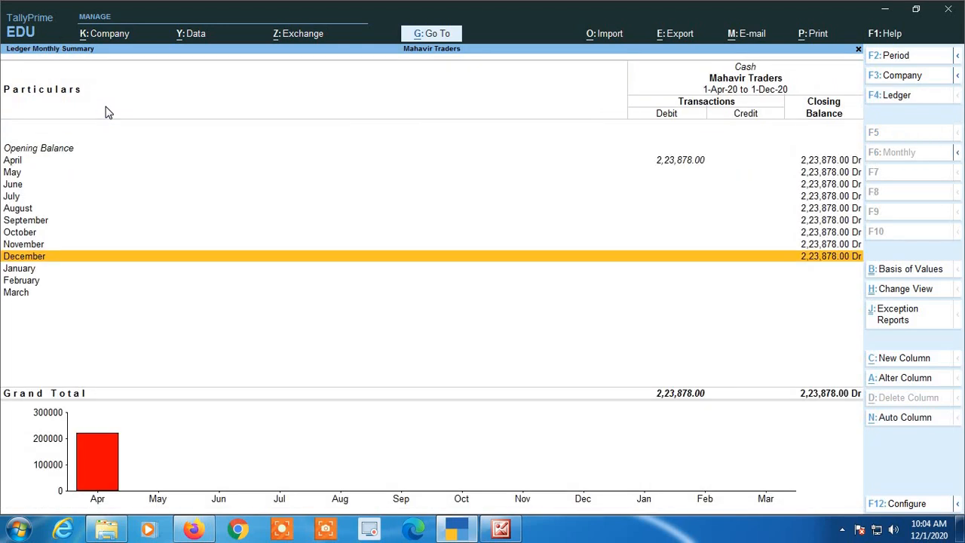
pyautogui.press('Escape')
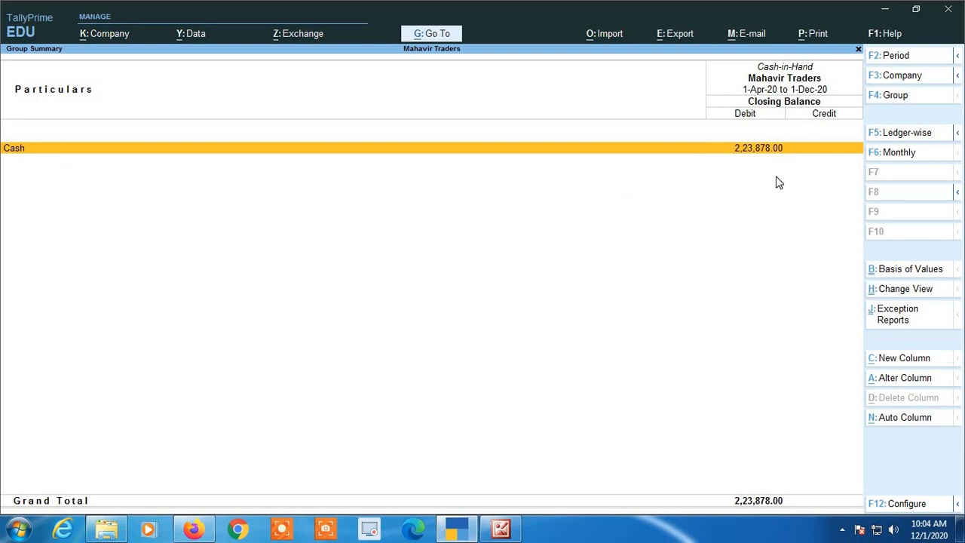
pyautogui.press('Return')
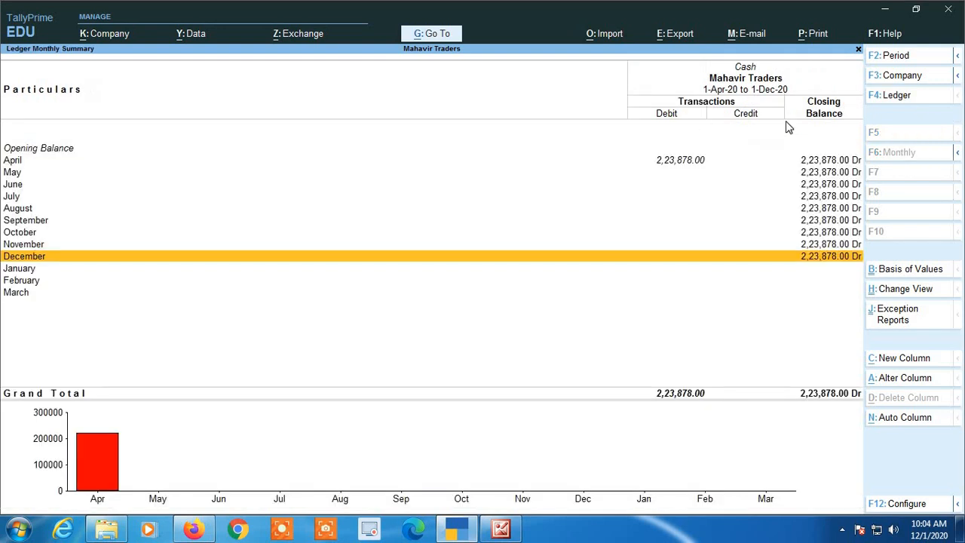
pyautogui.press('Up')
pyautogui.press('Up')
pyautogui.press('Up')
pyautogui.press('Up')
pyautogui.press('Up')
pyautogui.press('Up')
pyautogui.press('Up')
pyautogui.press('Up')
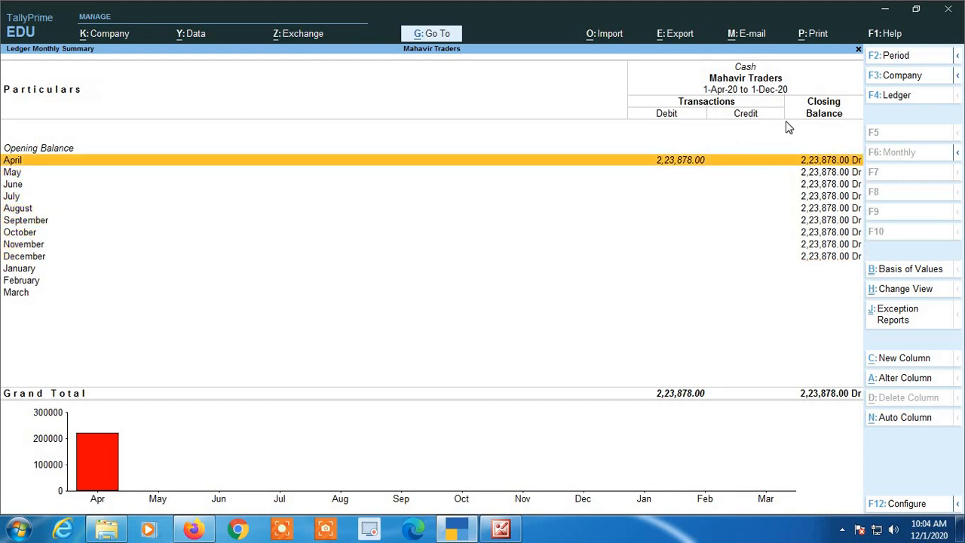
pyautogui.press('Return')
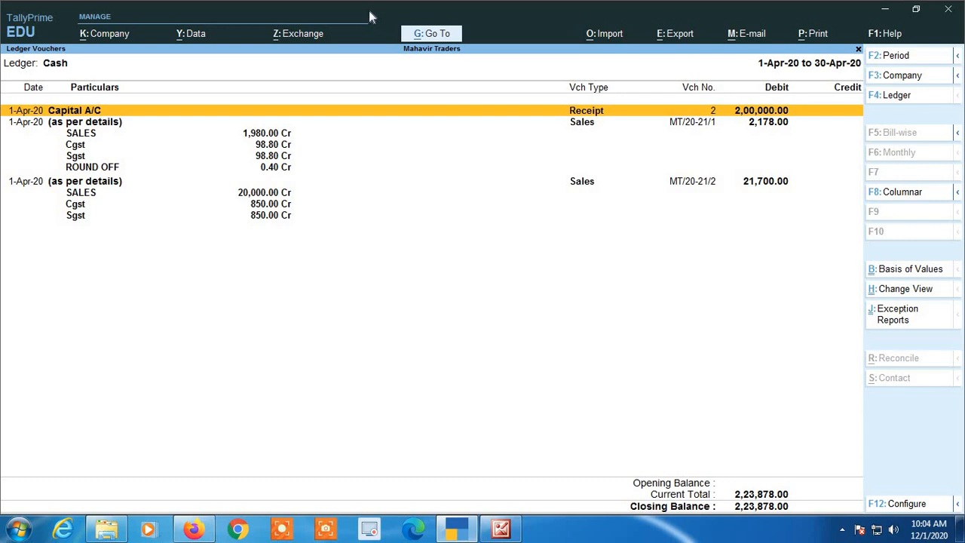
pyautogui.press('Escape')
pyautogui.press('Escape')
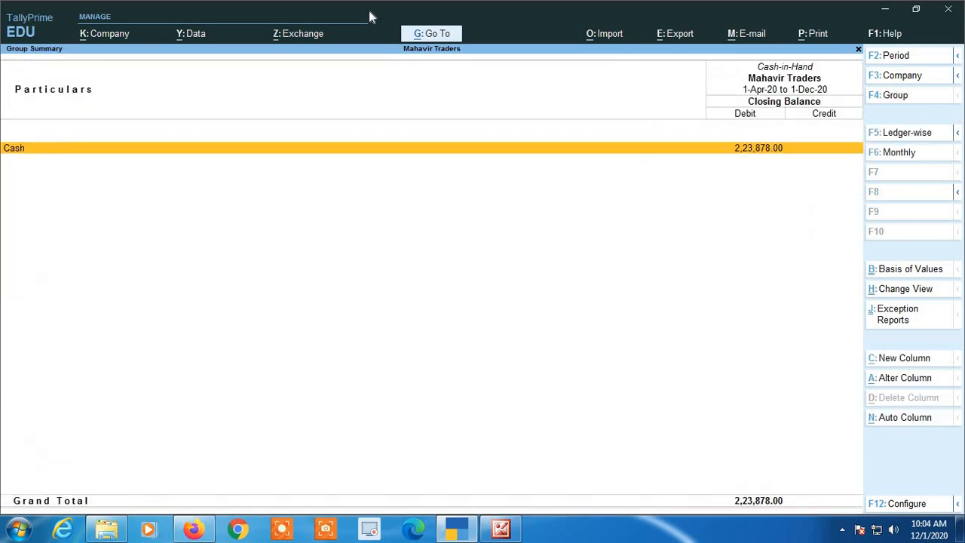
pyautogui.press('Escape')
pyautogui.press('Escape')
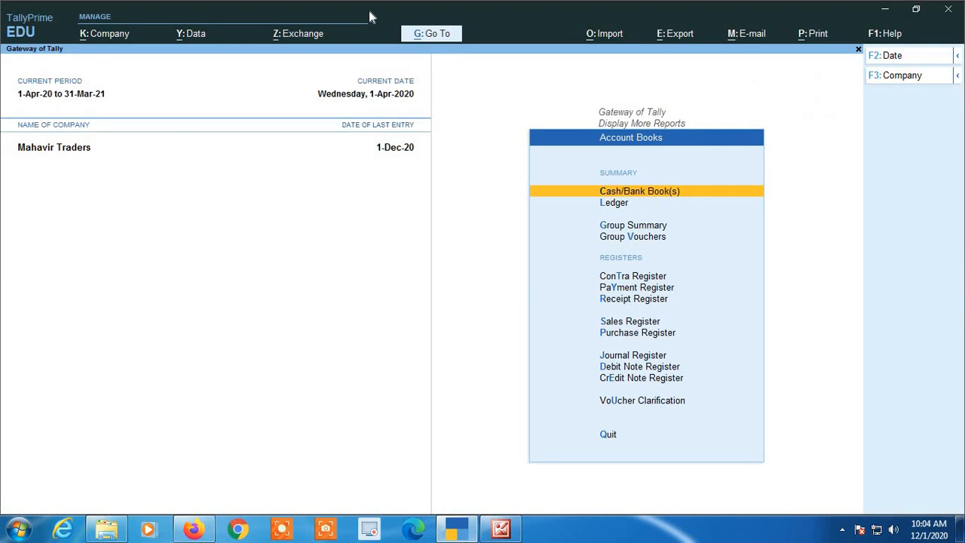
# - Open voucher MT/20-21/2 (21,700.00) from the Sales Register's April list totalling 23,878.00
pyautogui.press('Escape')
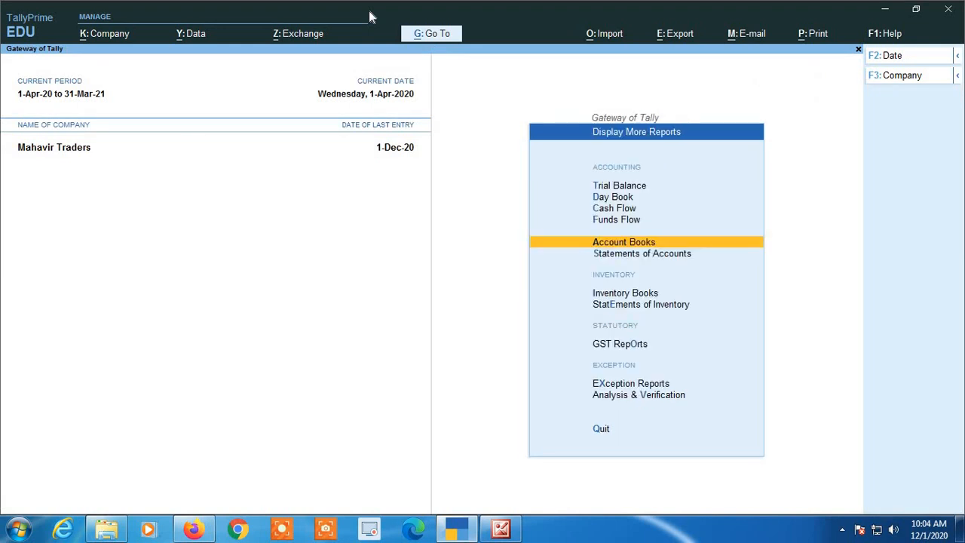
pyautogui.press('Escape')
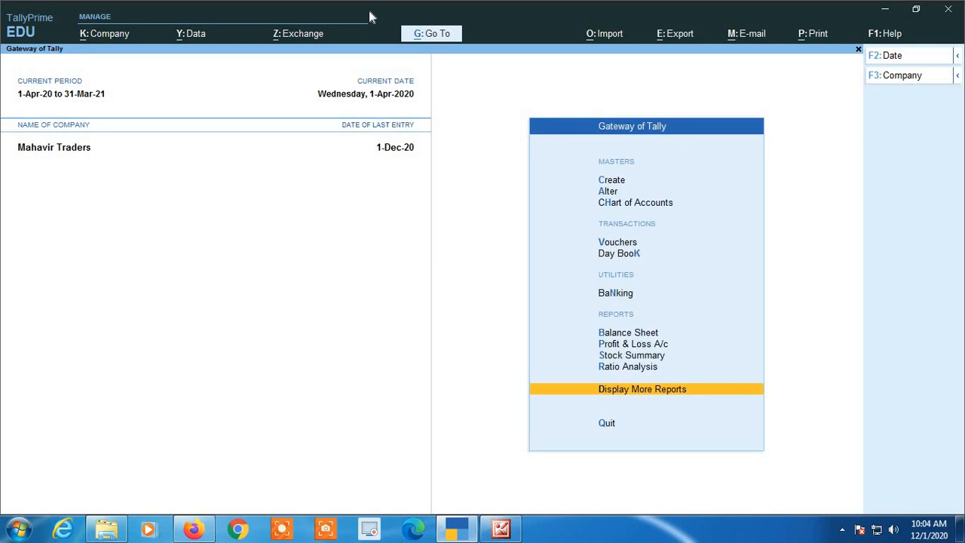
pyautogui.press('Return')
pyautogui.press('Return')
pyautogui.press('s')
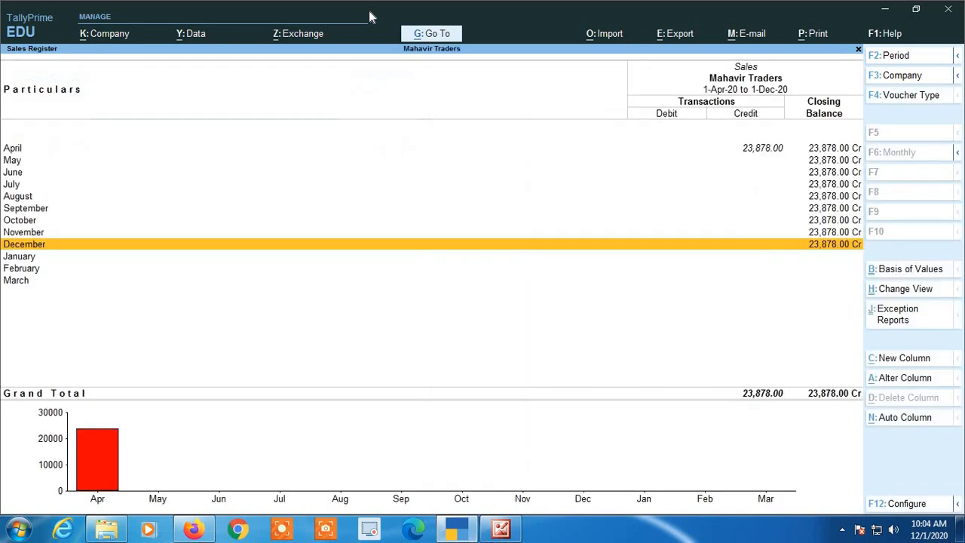
pyautogui.press('Up')
pyautogui.press('Up')
pyautogui.press('Up')
pyautogui.press('Up')
pyautogui.press('Up')
pyautogui.press('Up')
pyautogui.press('Up')
pyautogui.press('Up')
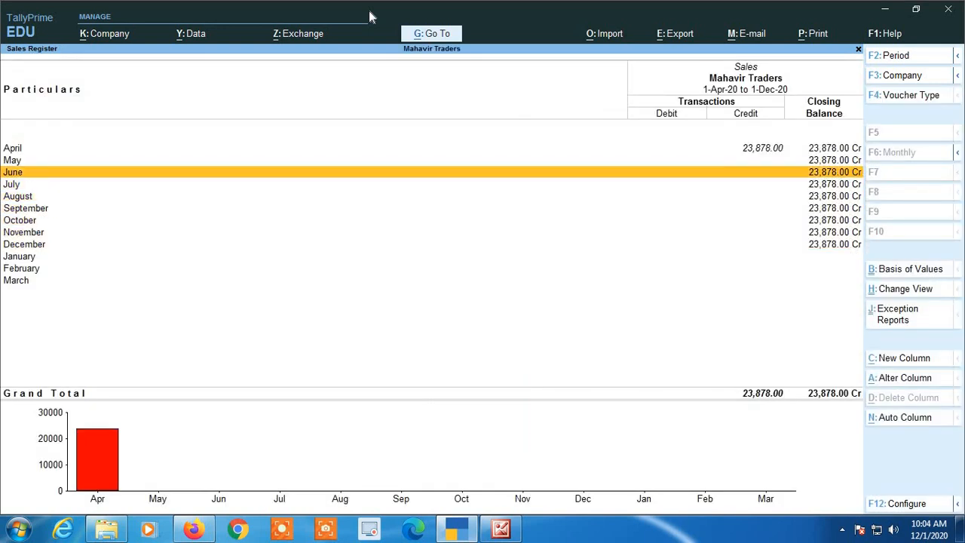
pyautogui.press('Return')
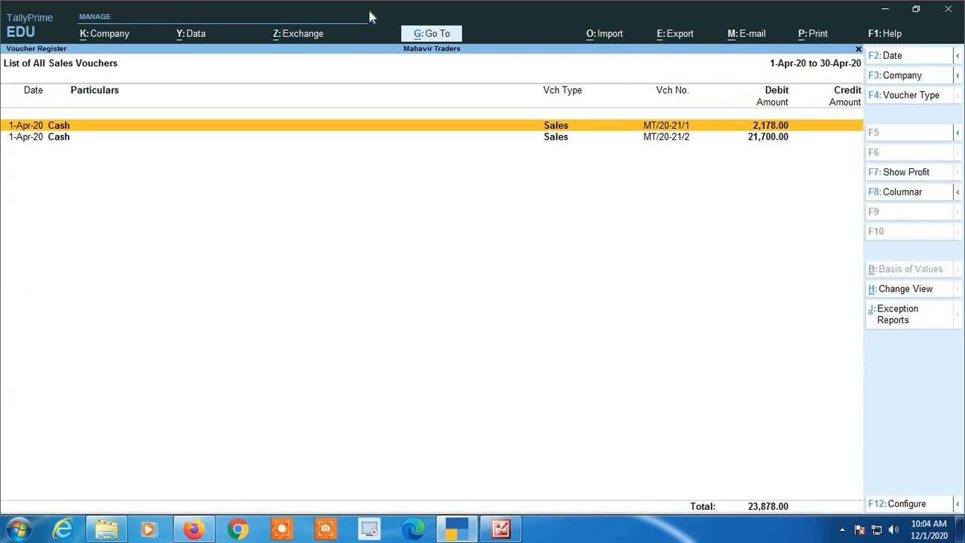
pyautogui.press('Down')
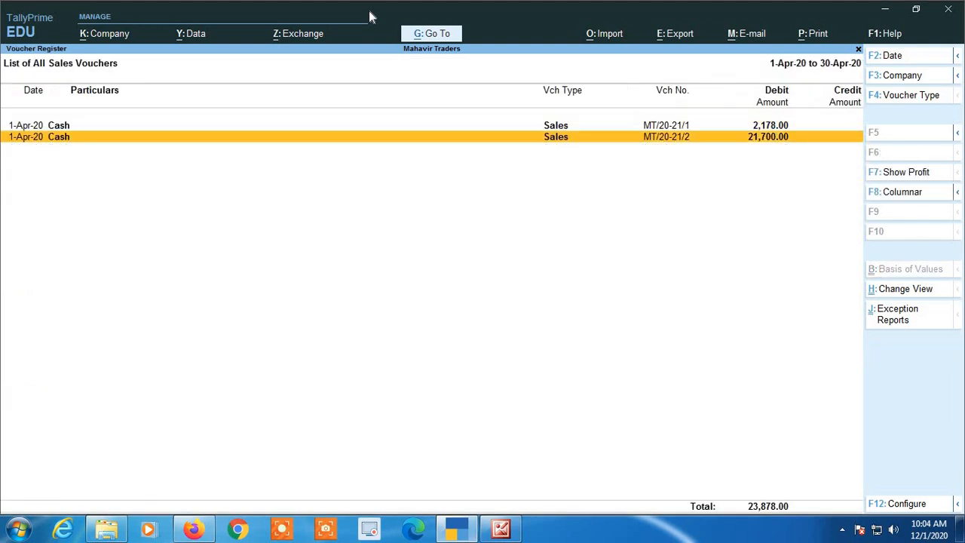
pyautogui.press('Return')
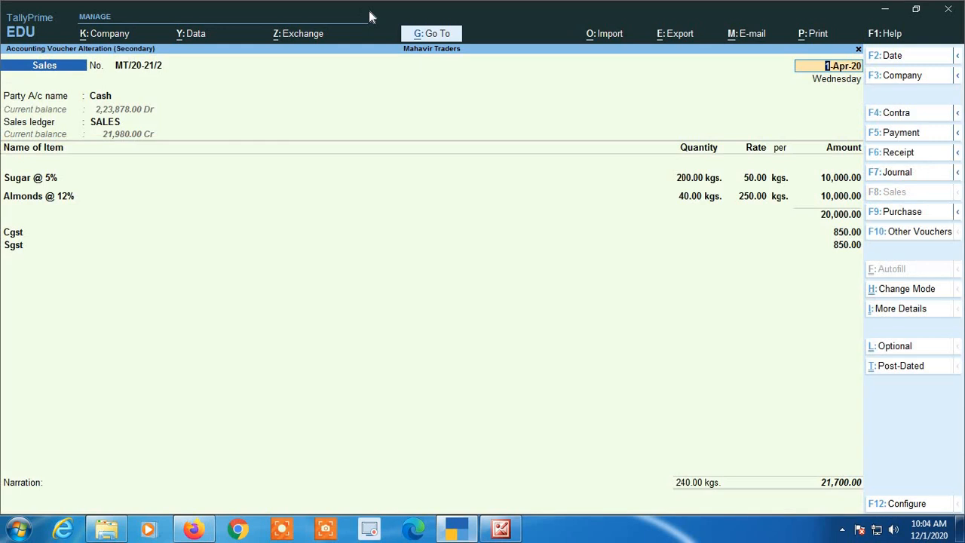
# - Quit voucher MT/20-21/2, discarding the cleared buyer and party fields so 21,700.00 stays intact
pyautogui.press('Return')
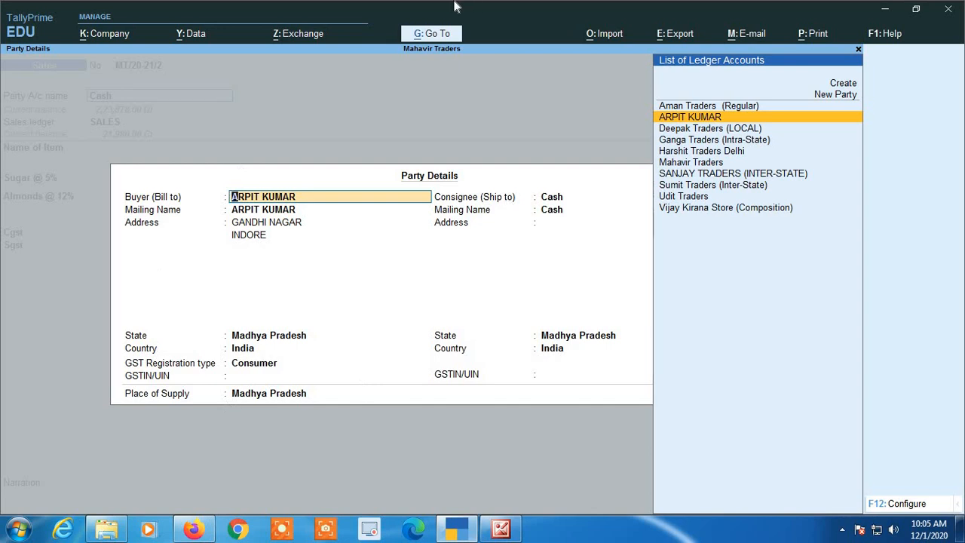
pyautogui.press('BackSpace')
pyautogui.press('Escape')
pyautogui.press('y')
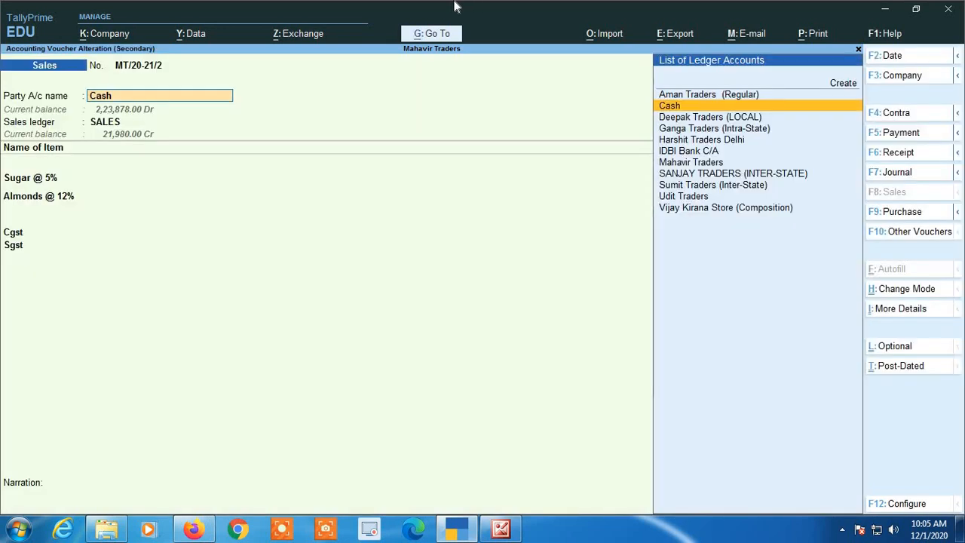
pyautogui.press('BackSpace')
pyautogui.press('Escape')
pyautogui.press('y')
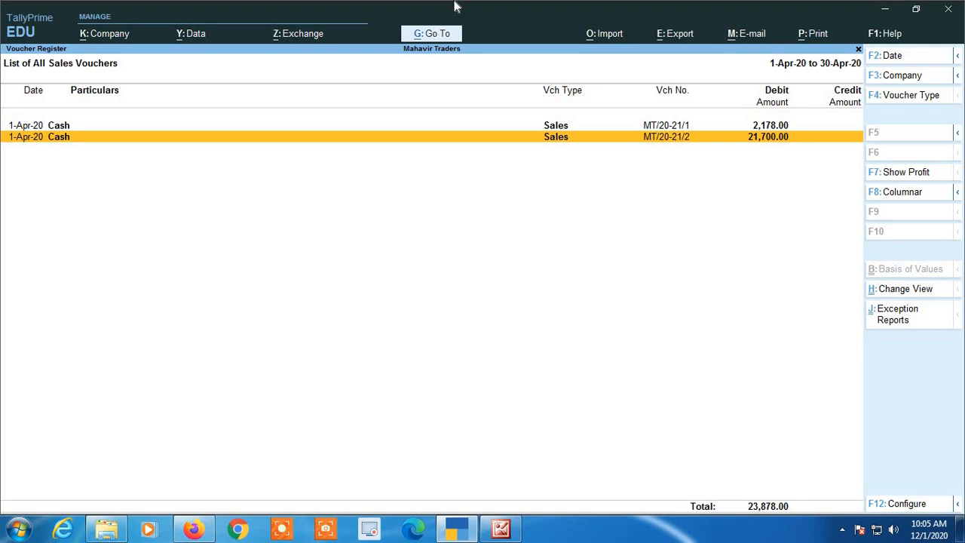
pyautogui.press('Escape')
# - Start Sales voucher MT/20-21/3 from the Gateway and bring up its date to change to 2-4-2020
pyautogui.press('Escape')
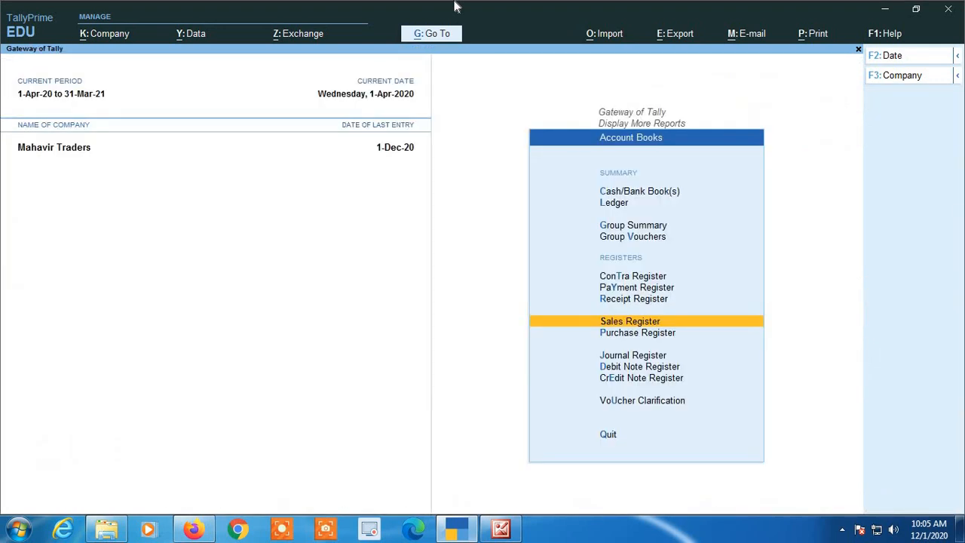
pyautogui.press('Escape')
pyautogui.press('Escape')
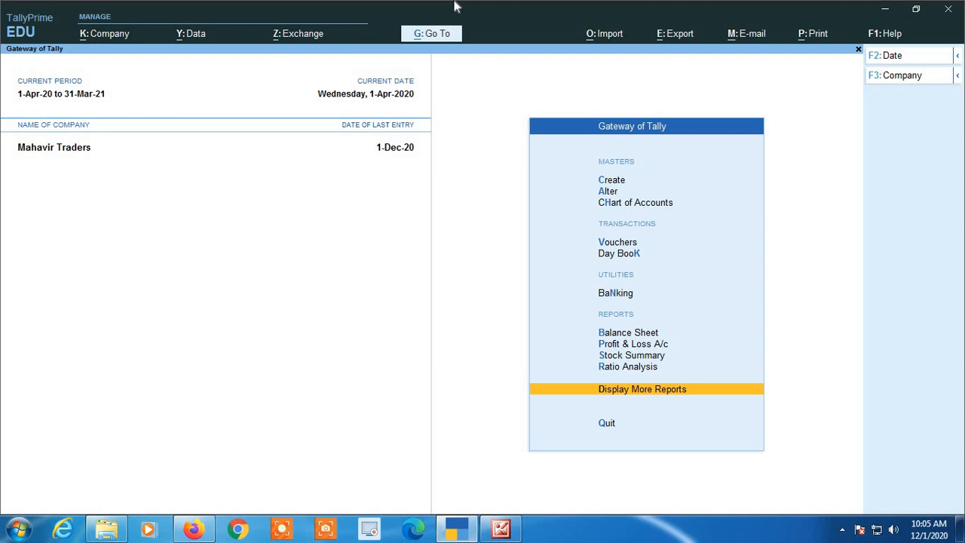
pyautogui.press('Up')
pyautogui.press('Up')
pyautogui.press('Up')
pyautogui.press('Up')
pyautogui.press('Up')
pyautogui.press('Up')
pyautogui.press('Up')
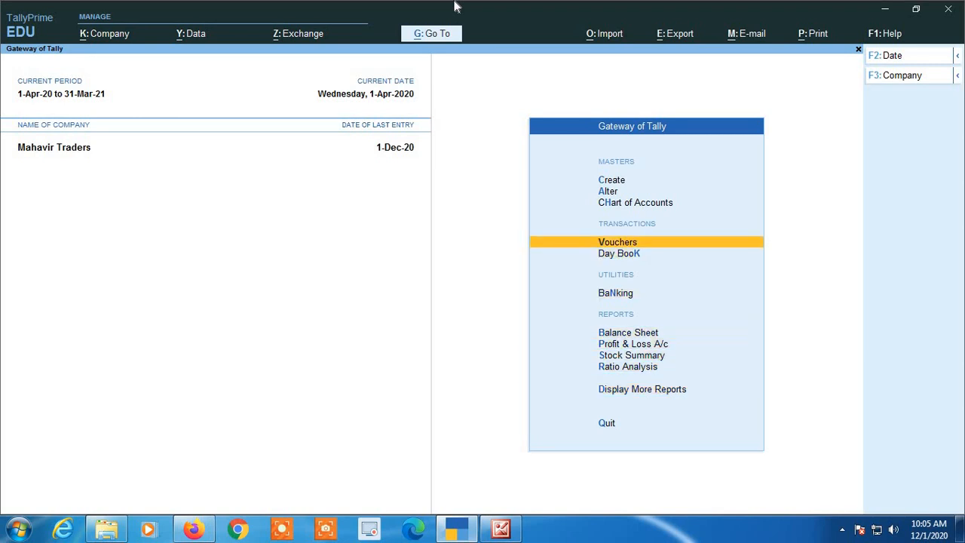
pyautogui.press('Return')
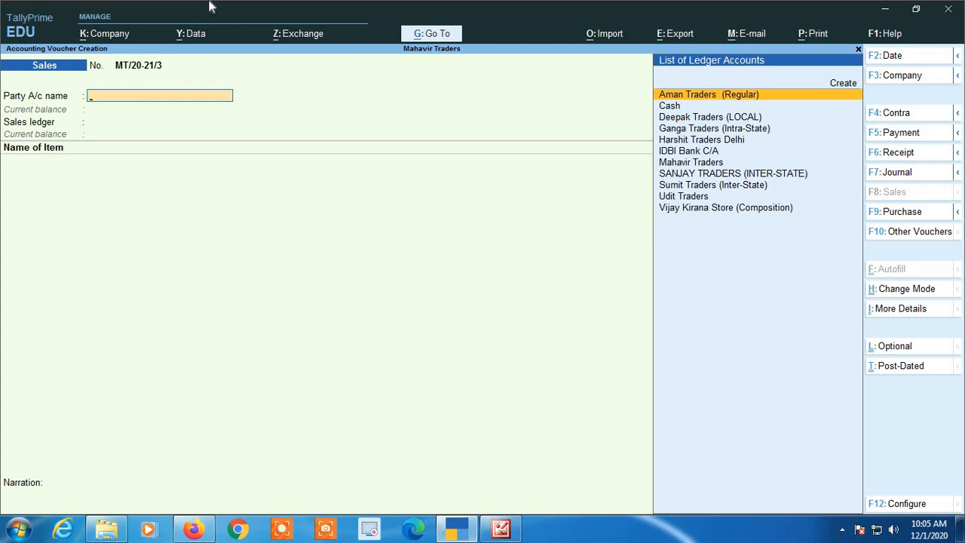
pyautogui.press('F2')
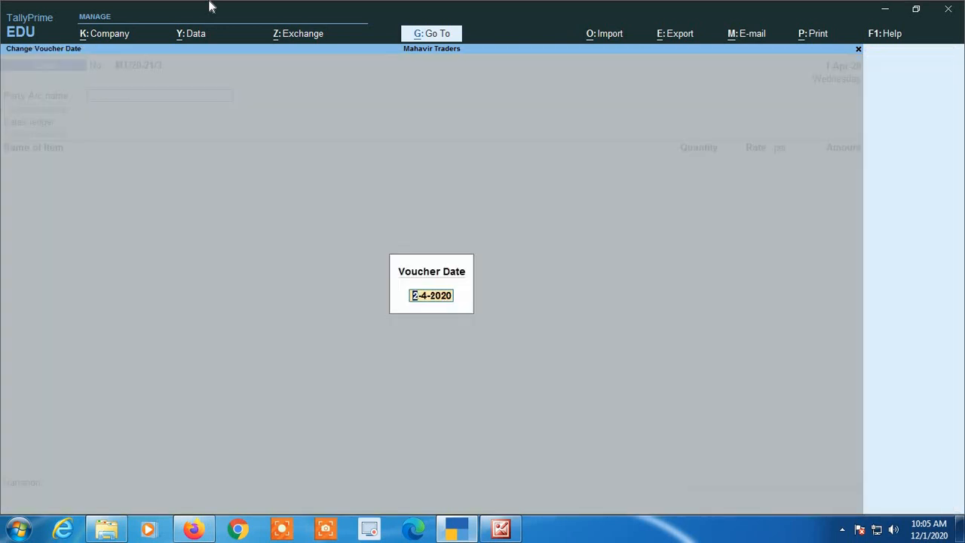
# - Accept the 2-4-2020 voucher date and return to the Party A/c name field
pyautogui.press('Escape')
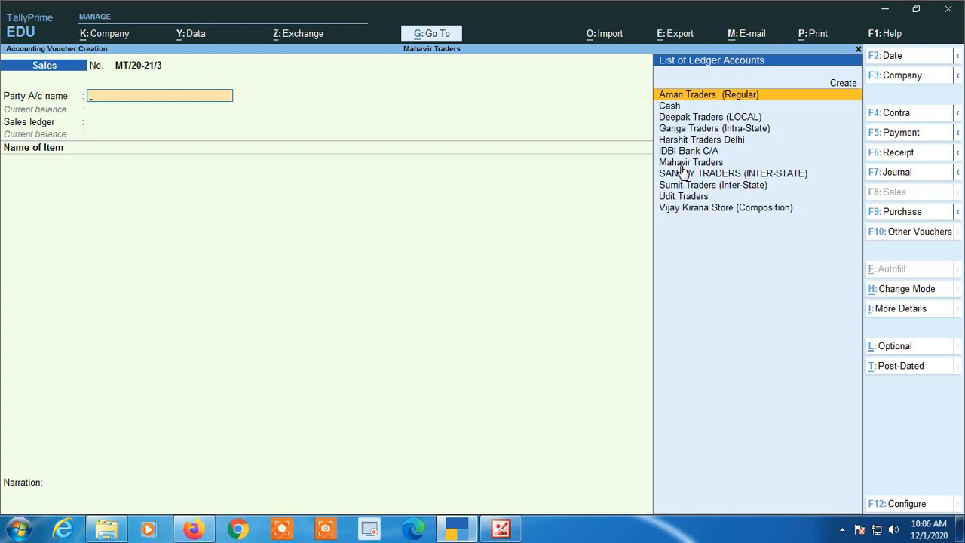
# - Clear voucher MT/20-21/3's Party A/c name and open secondary Ledger Creation with Alt+C
pyautogui.press('Down')
pyautogui.press('Down')
pyautogui.press('Down')
pyautogui.press('Down')
pyautogui.press('Down')
pyautogui.press('Down')
pyautogui.press('Down')
pyautogui.press('Down')
pyautogui.press('Down')
pyautogui.press('Down')
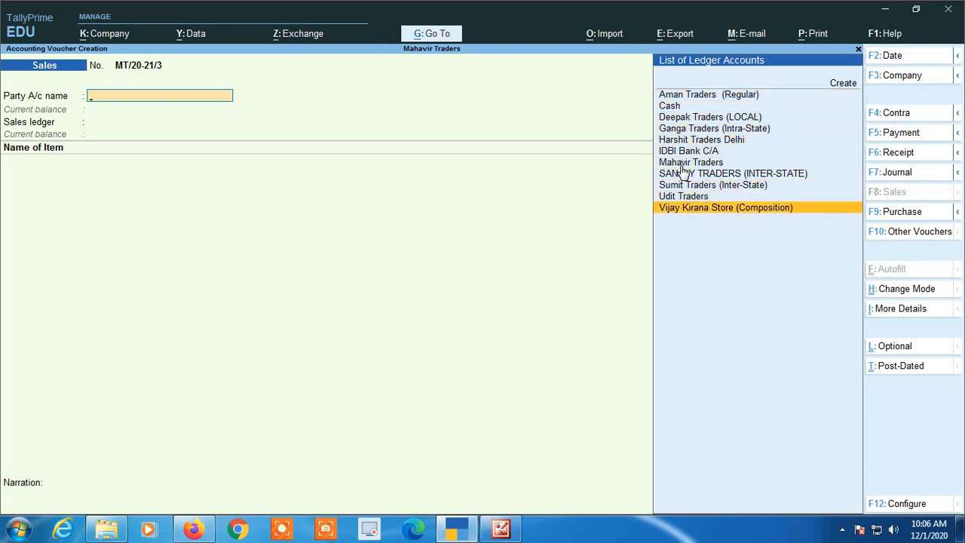
pyautogui.press('Up')
pyautogui.press('Up')
pyautogui.press('Up')
pyautogui.press('Up')
pyautogui.press('Up')
pyautogui.press('Up')
pyautogui.press('Up')
pyautogui.press('Up')
pyautogui.press('Up')
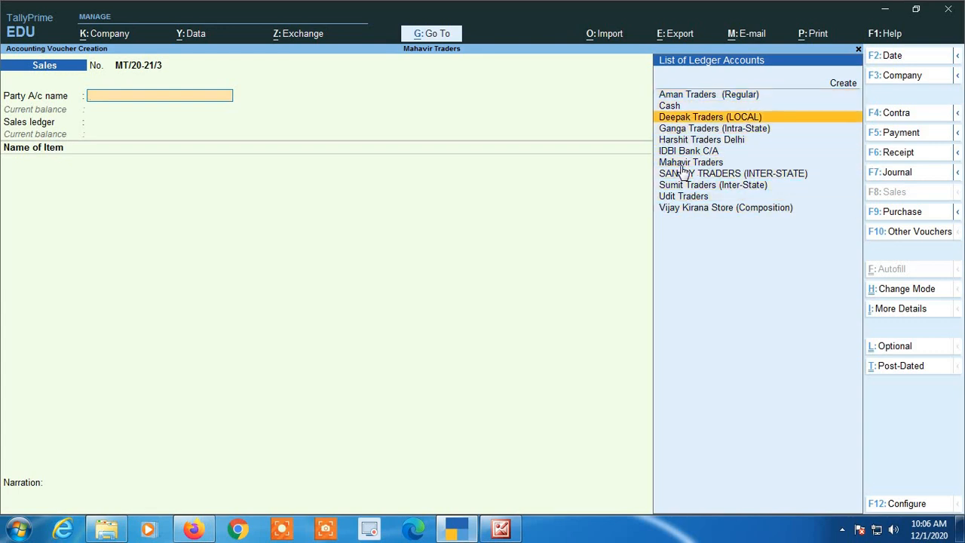
pyautogui.press('Up')
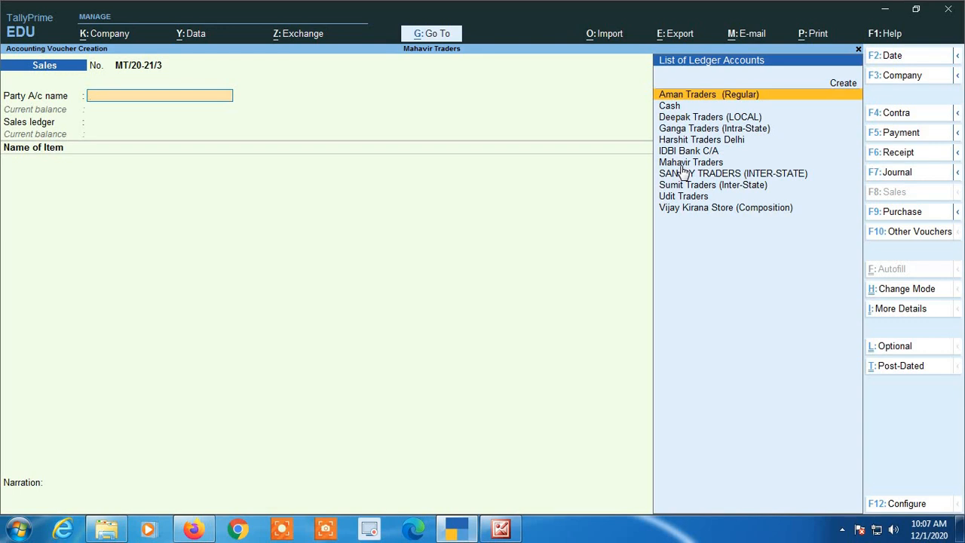
pyautogui.write('SU')
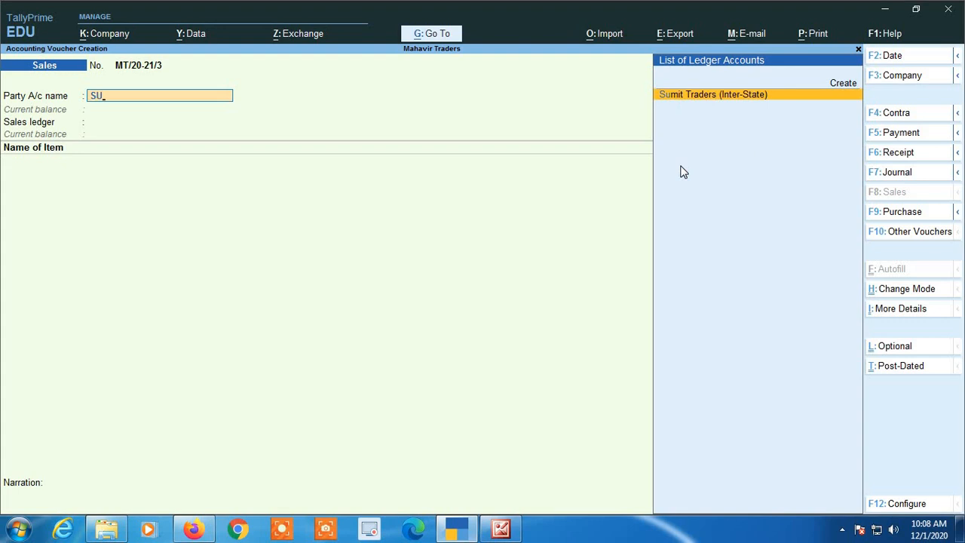
pyautogui.press('BackSpace')
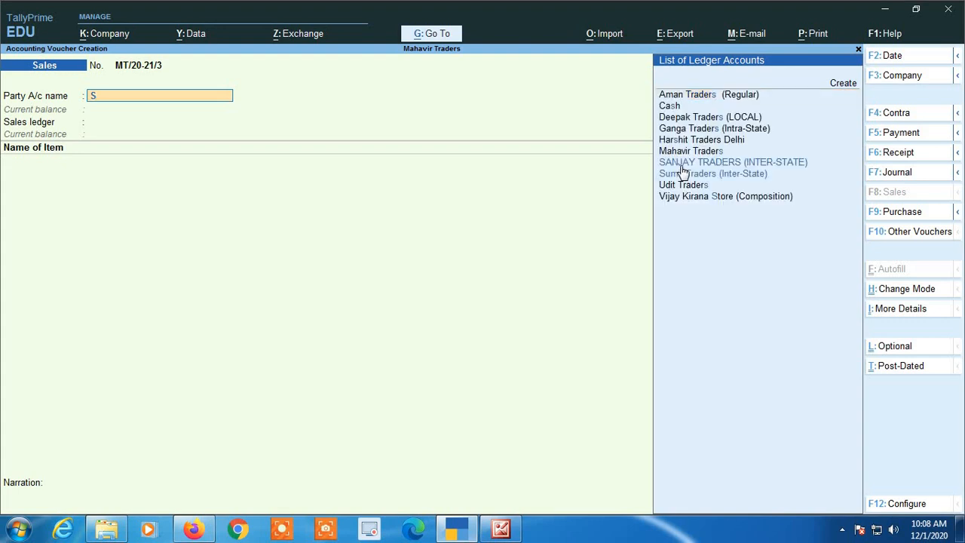
pyautogui.press('BackSpace')
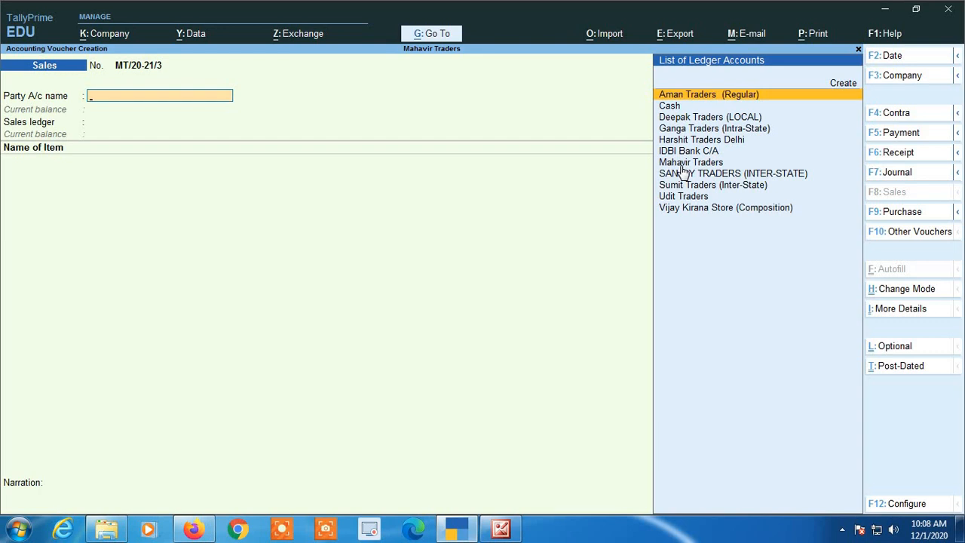
pyautogui.write('SU')
pyautogui.press('BackSpace')
pyautogui.press('BackSpace')
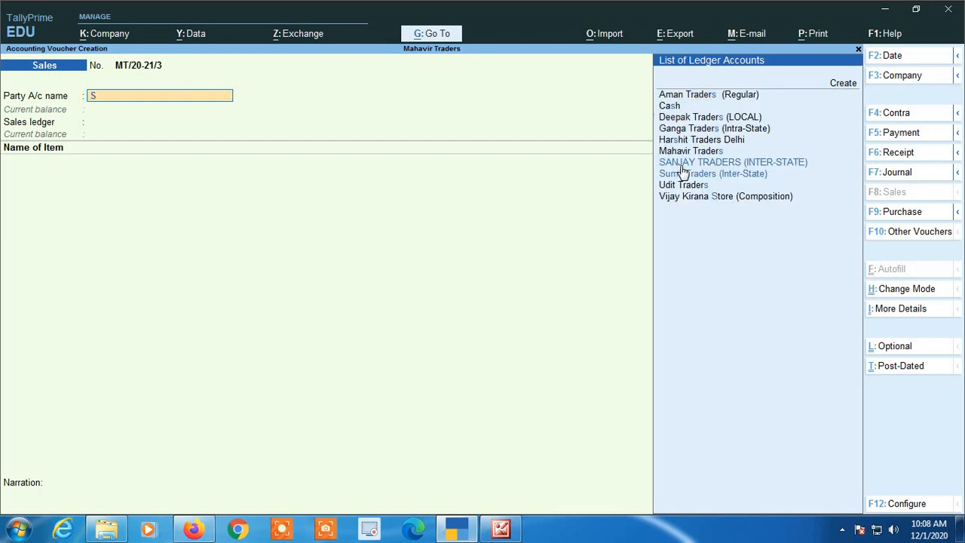
pyautogui.hotkey('alt', 'c')
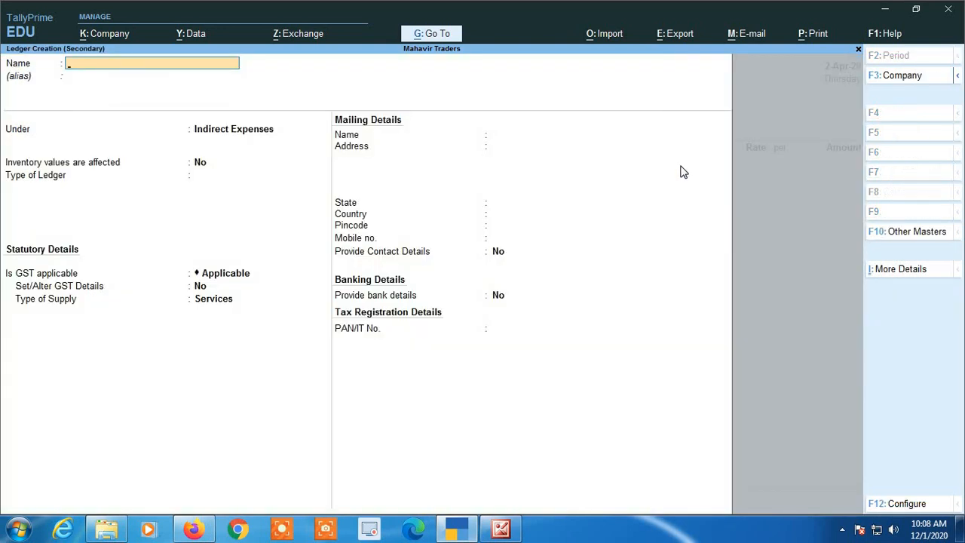
# - Name the ledger SUNIL KIRANA STORE under Sundry Debtors, keeping Madhya Pradesh as the state
pyautogui.write('SUNIL KIRANA STORE')
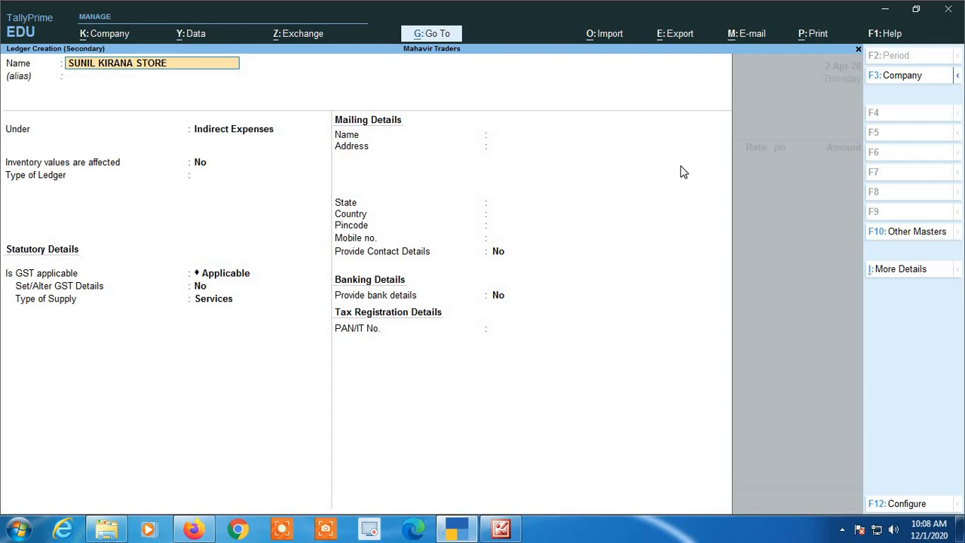
pyautogui.press('Return')
pyautogui.press('Return')
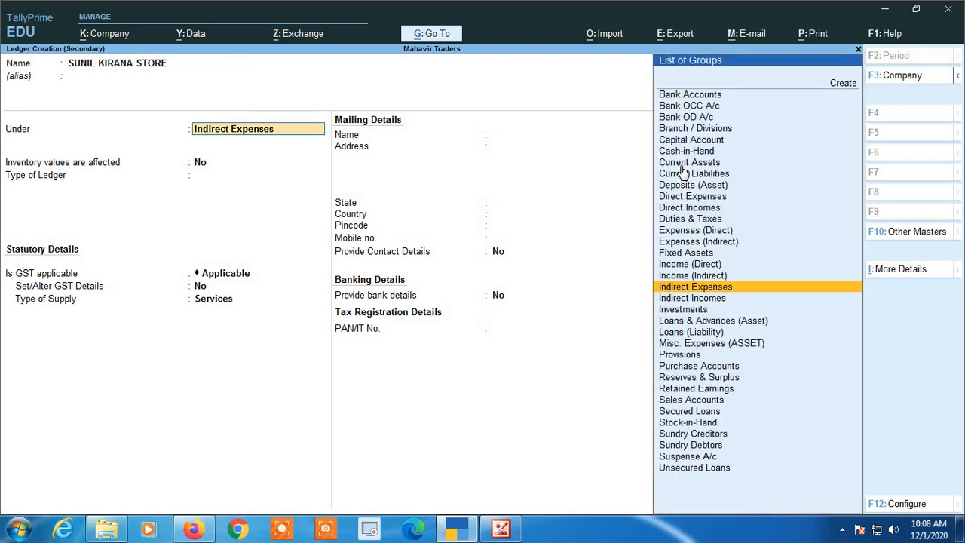
pyautogui.write('SU')
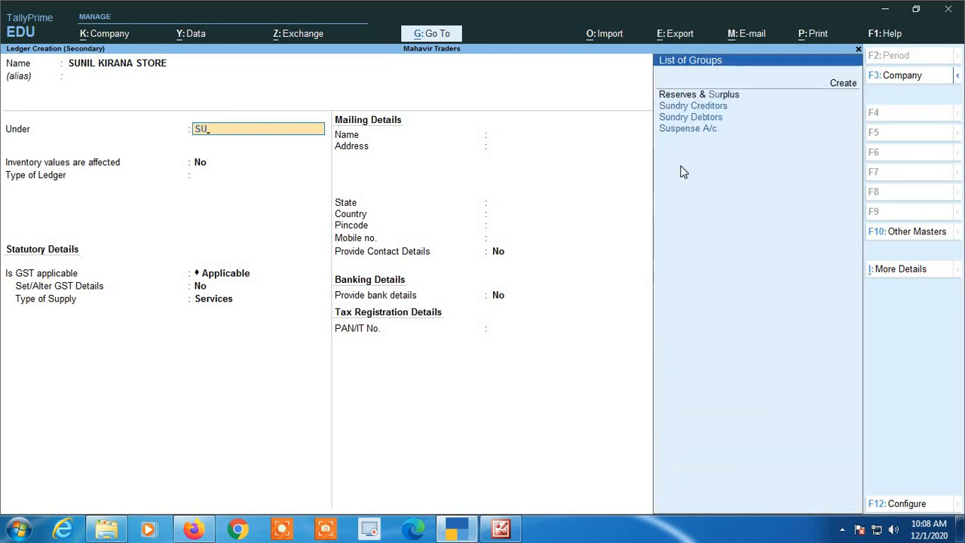
pyautogui.press('Down')
pyautogui.press('Return')
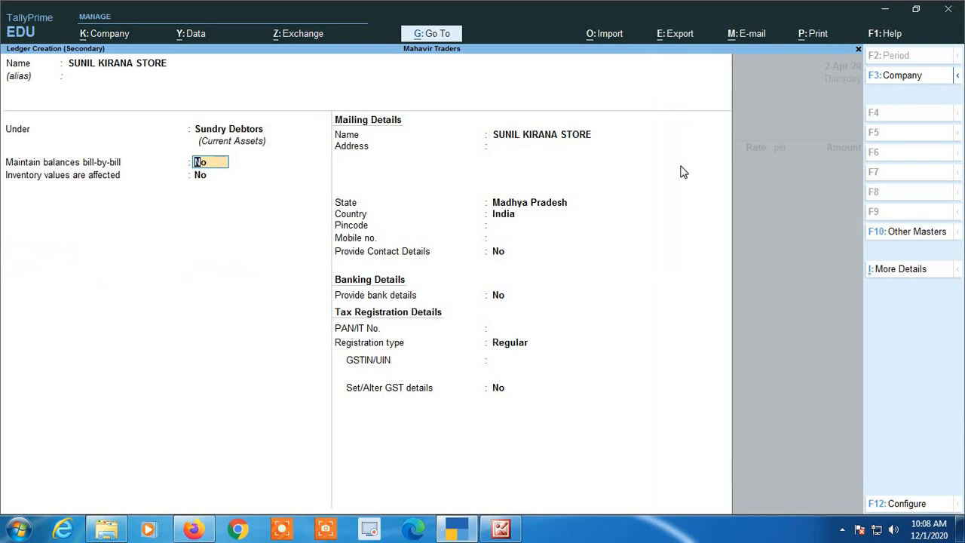
pyautogui.press('Return')
pyautogui.press('Return')
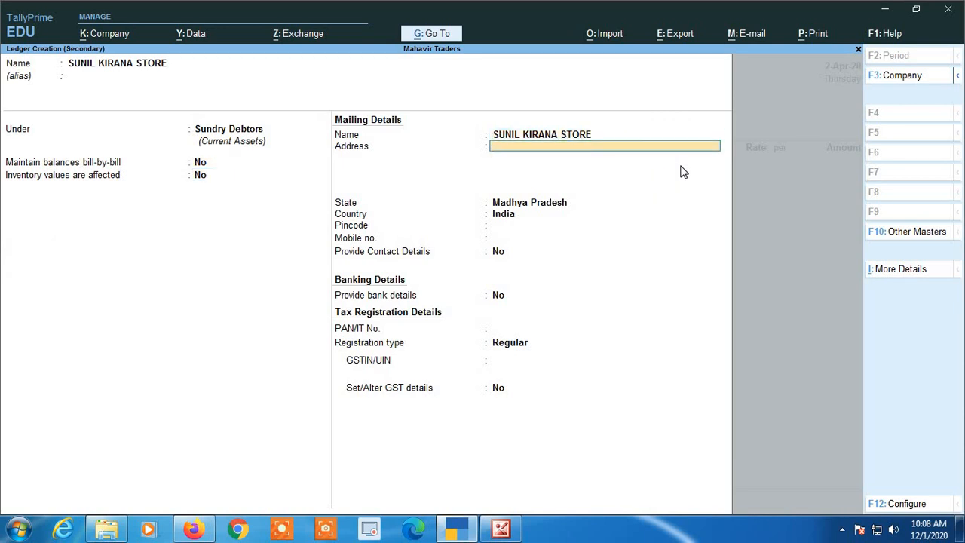
pyautogui.press('Return')
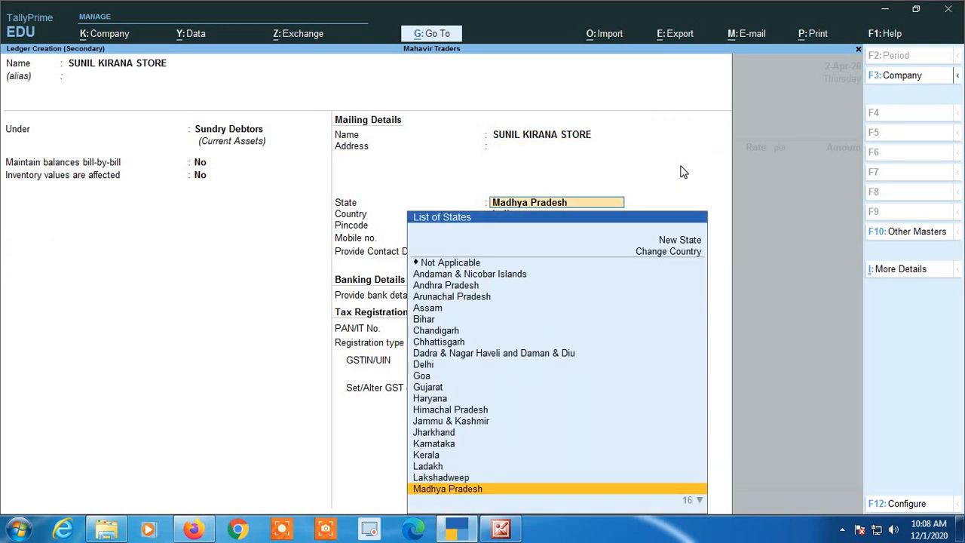
pyautogui.press('Return')
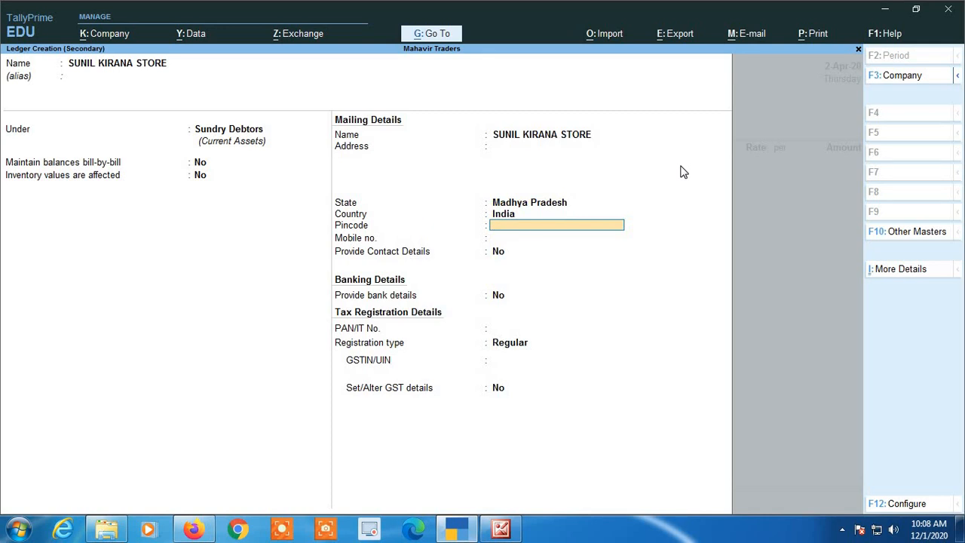
pyautogui.press('Return')
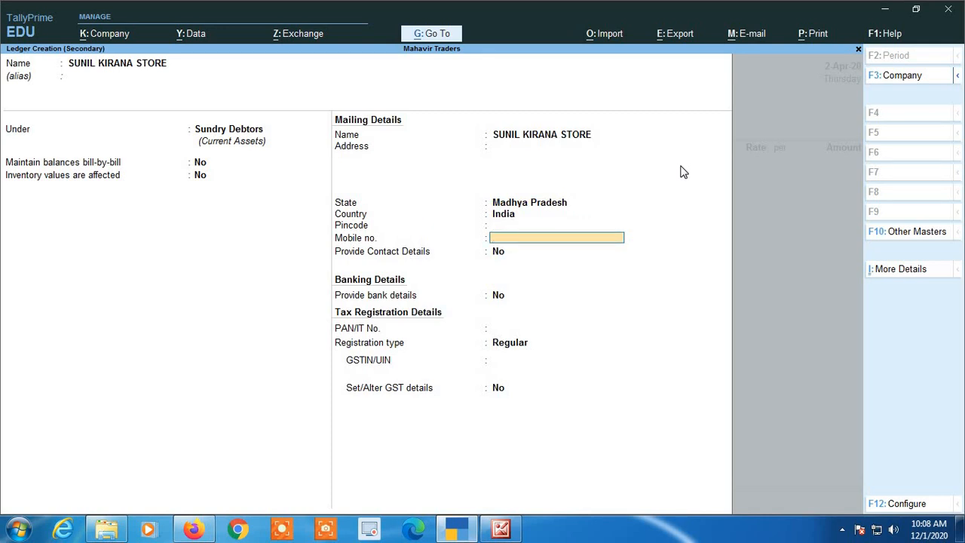
# - Set the ledger's country to India and registration type to Unregistered, then bring up the save prompt
pyautogui.press('BackSpace')
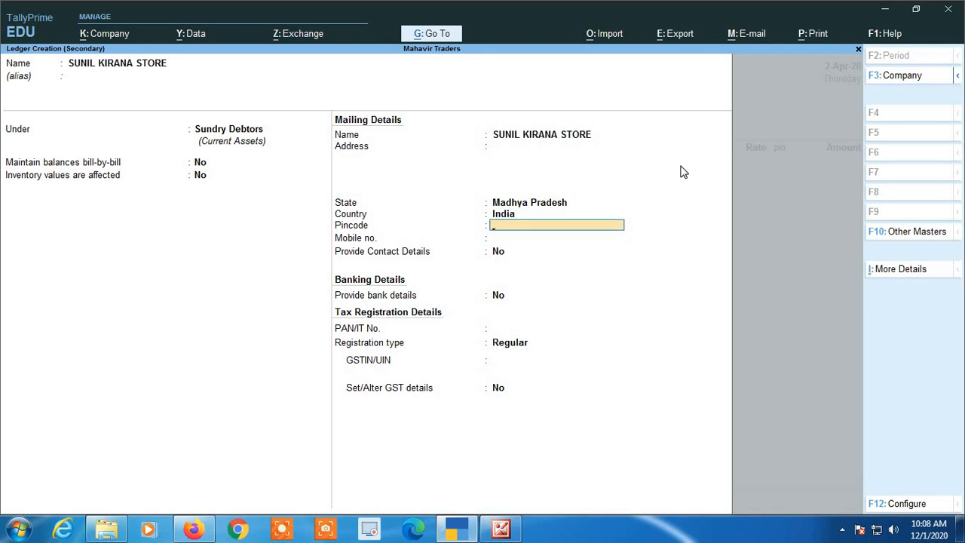
pyautogui.press('BackSpace')
pyautogui.press('Up')
pyautogui.press('Up')
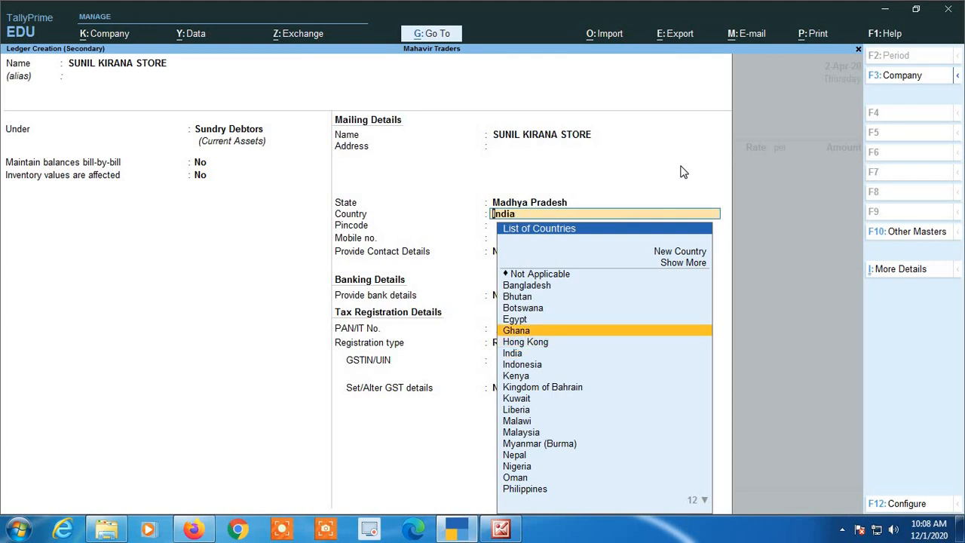
pyautogui.write('india')
pyautogui.press('Return')
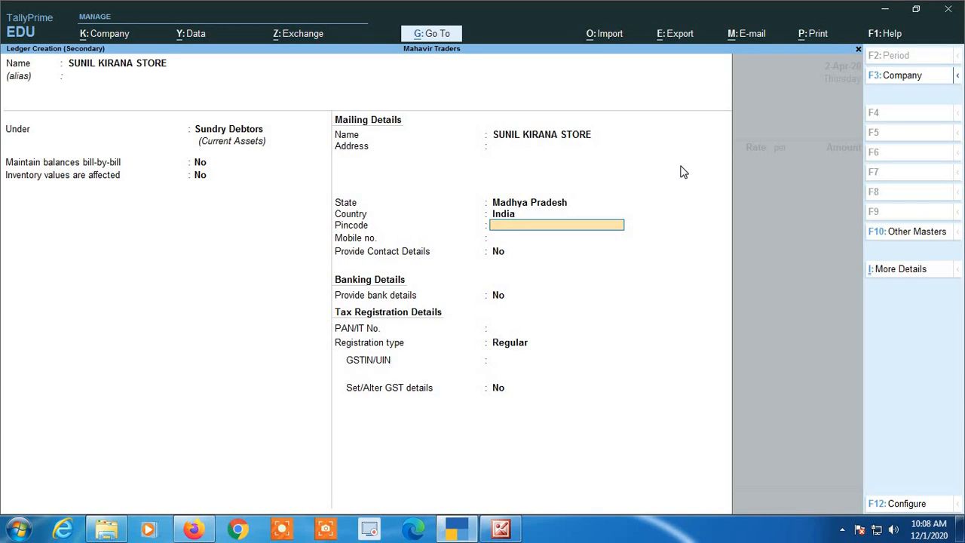
pyautogui.press('Return')
pyautogui.press('Return')
pyautogui.press('Return')
pyautogui.press('Return')
pyautogui.press('Return')
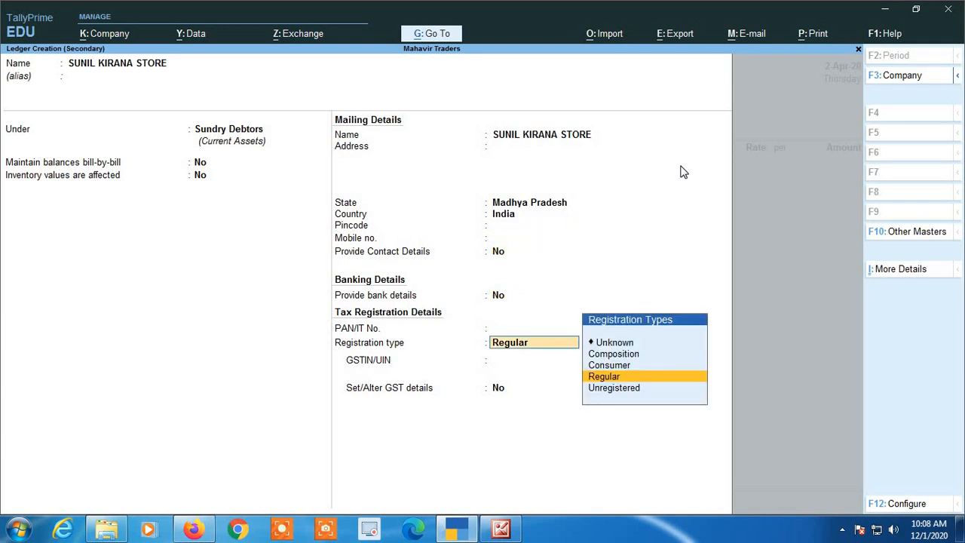
pyautogui.press('Up')
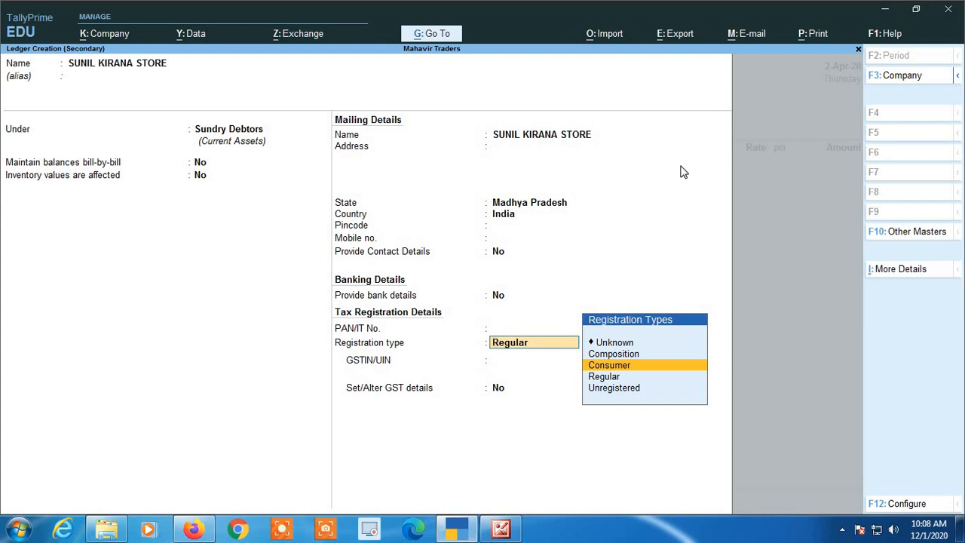
pyautogui.press('Down')
pyautogui.press('Down')
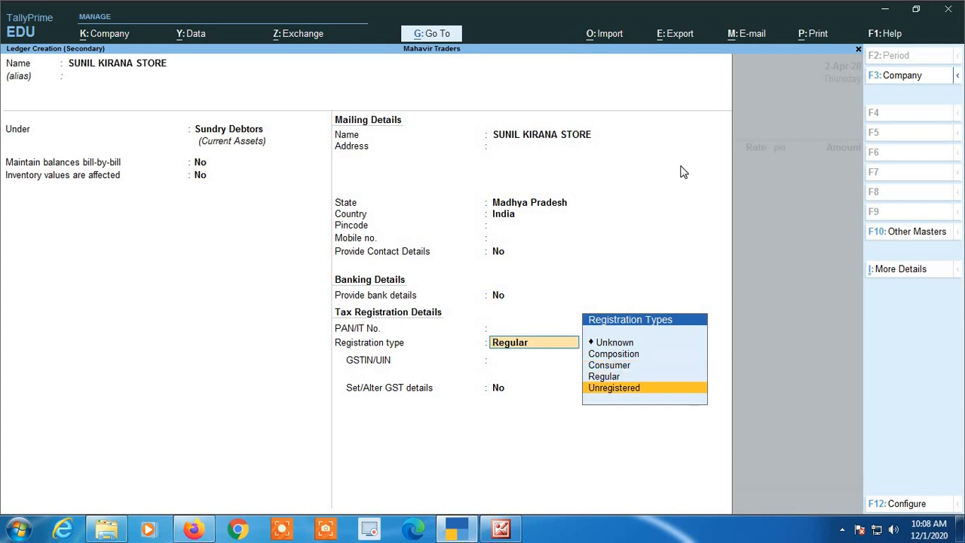
pyautogui.press('Return')
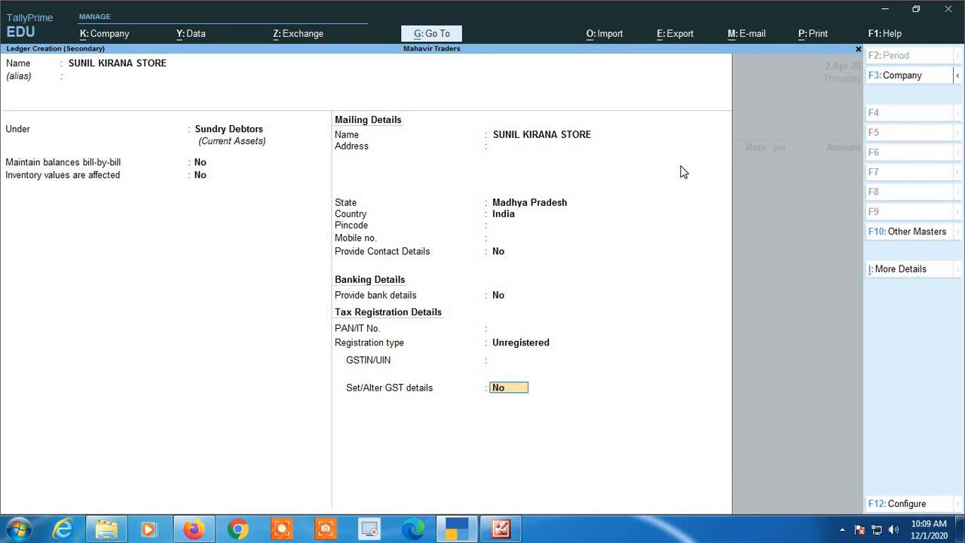
pyautogui.press('Return')
pyautogui.press('Return')
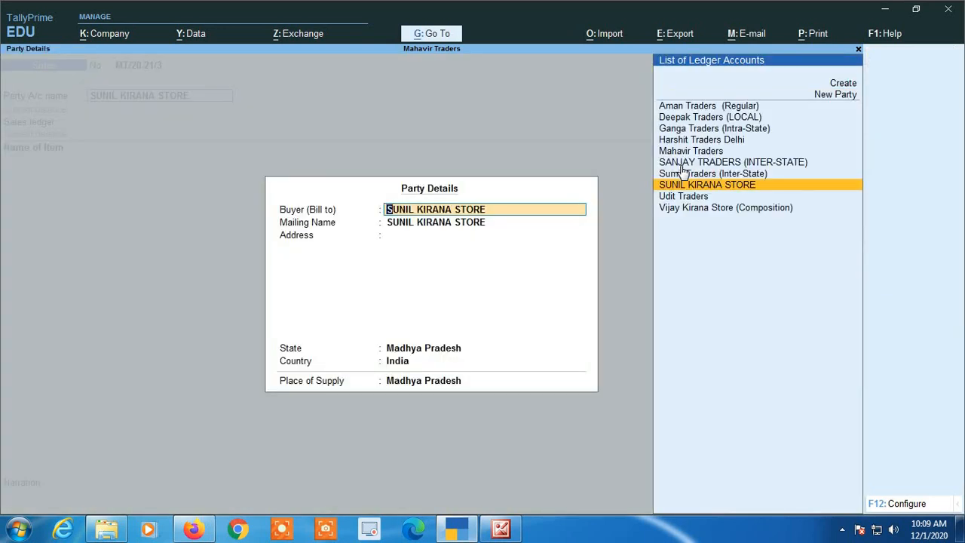
# - Accept SUNIL KIRANA STORE's party details and pick Almonds @ 12% as the item
pyautogui.press('Return')
pyautogui.press('Return')
pyautogui.press('Return')
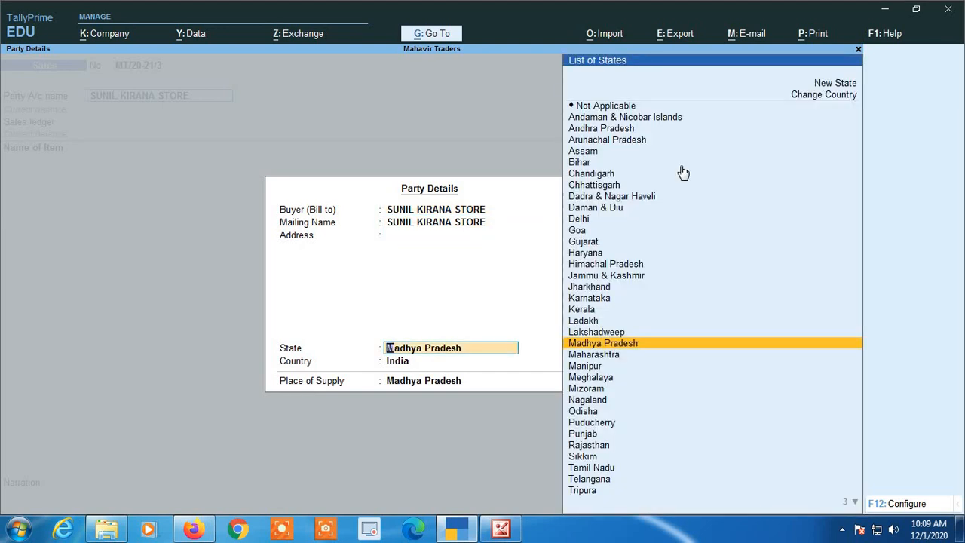
pyautogui.press('Return')
pyautogui.press('Return')
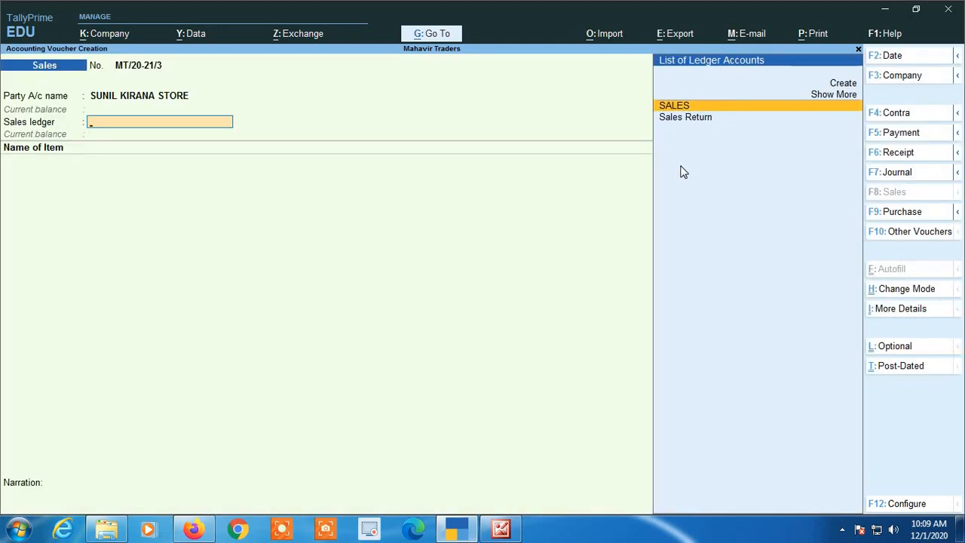
pyautogui.press('Return')
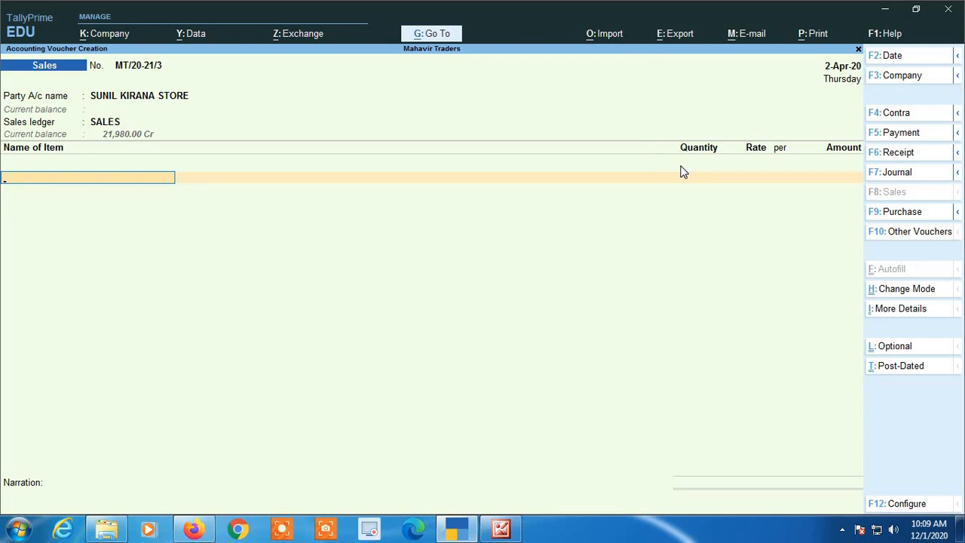
pyautogui.write('al')
pyautogui.press('Return')
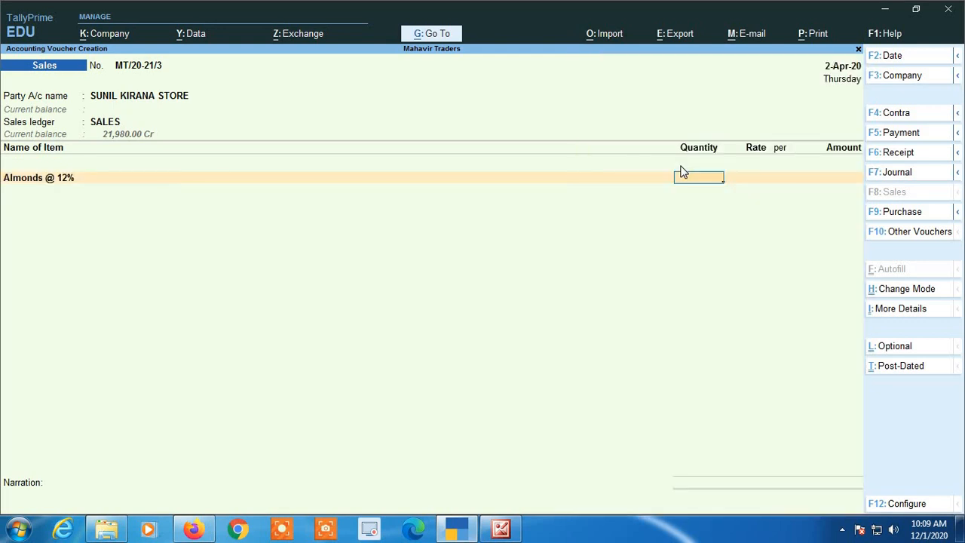
# - Correct the Almonds quantity from 1,200 to 50 kgs and calculate 55000/1.12
pyautogui.write('1,200')
pyautogui.press('Return')
pyautogui.press('Return')
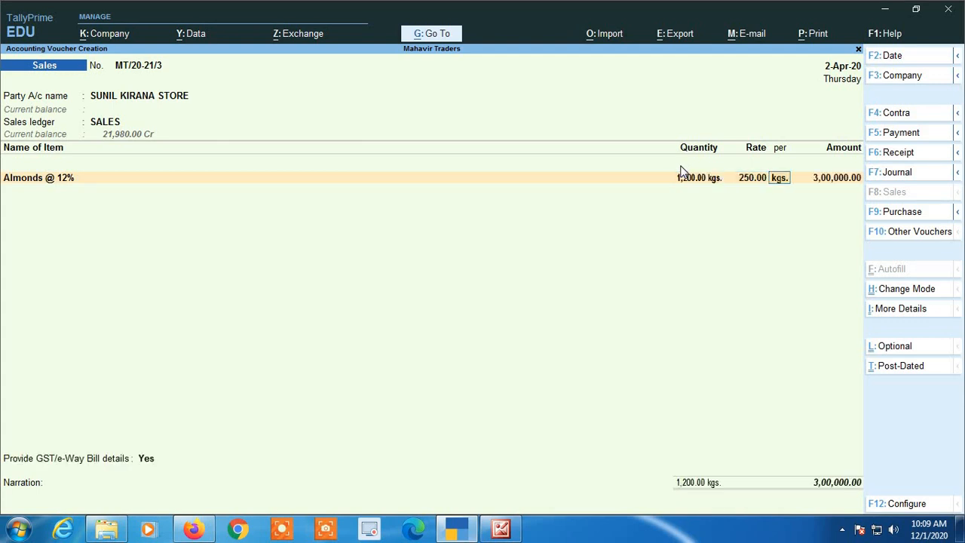
pyautogui.press('BackSpace')
pyautogui.press('BackSpace')
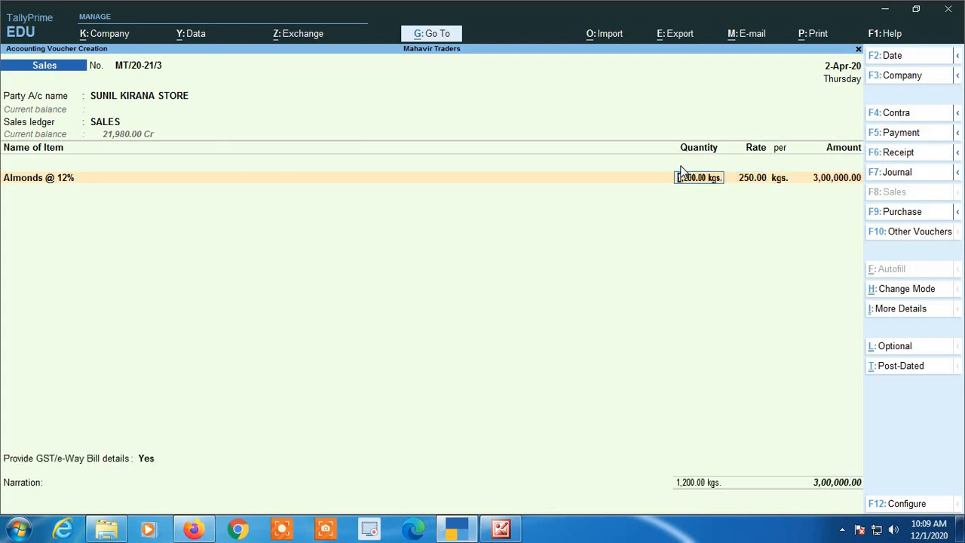
pyautogui.write('50')
pyautogui.press('Return')
pyautogui.press('Return')
pyautogui.press('Return')
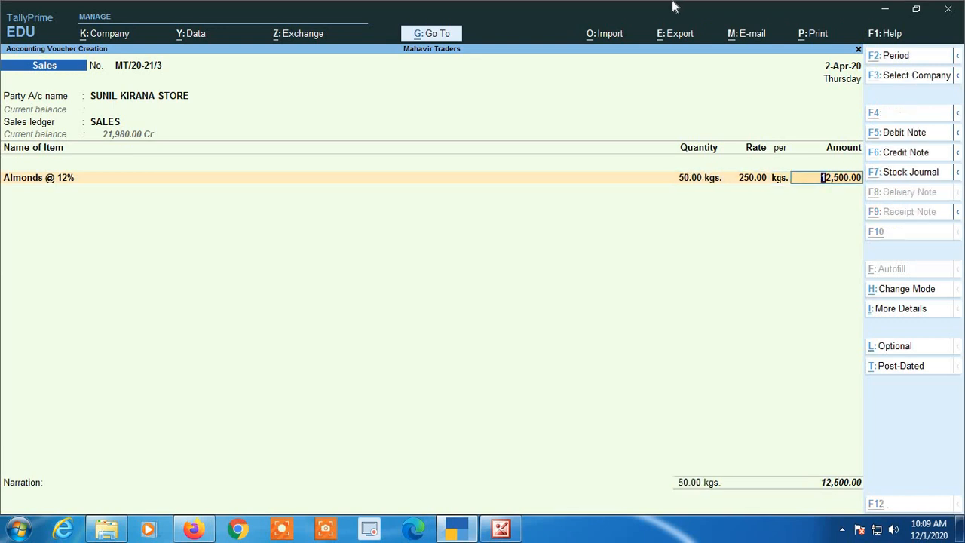
pyautogui.hotkey('ctrl', 'n')
pyautogui.write('5')
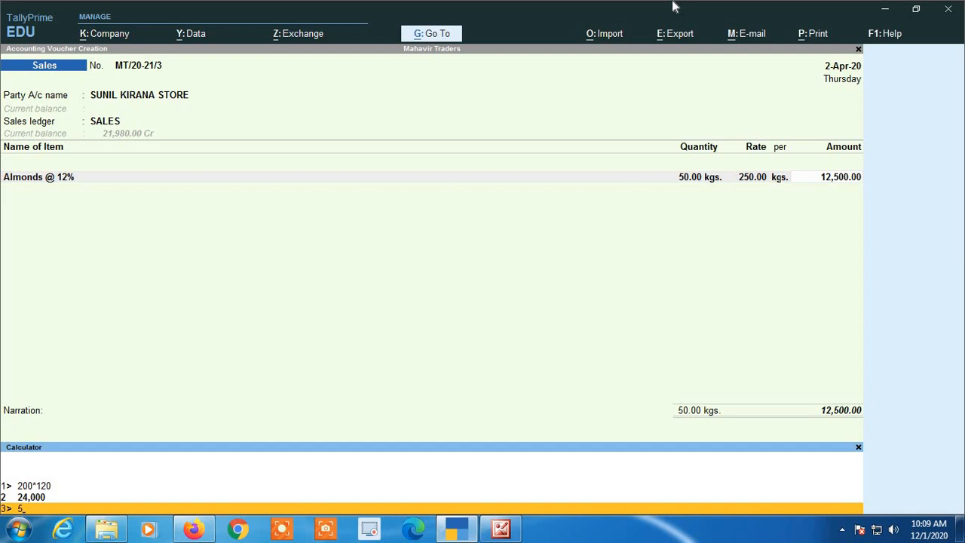
pyautogui.write('5000/1.12')
# - Use 55000/1.12 as the Almonds amount and add Cgst and Sgst tax lines
pyautogui.press('Return')
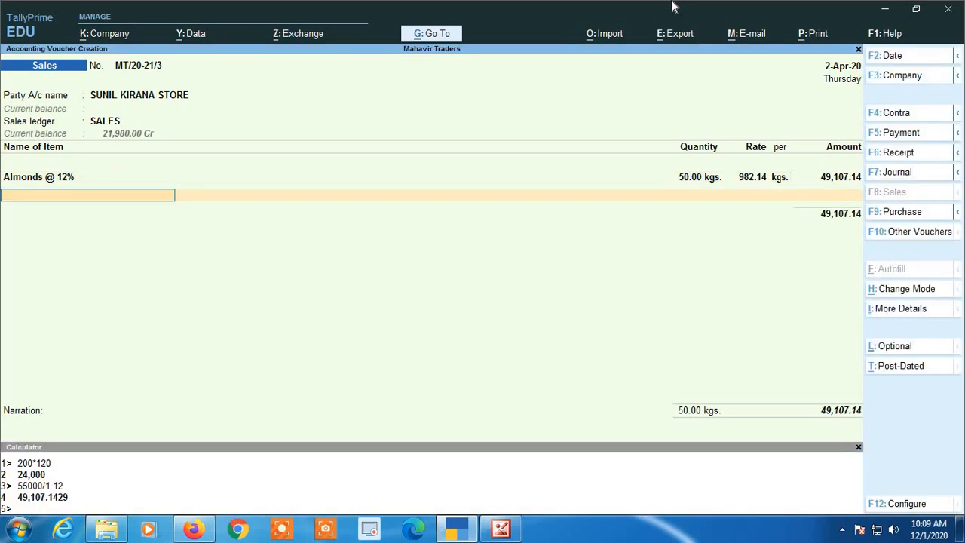
pyautogui.press('Return')
pyautogui.write('CG')
pyautogui.press('Return')
pyautogui.write('SG')
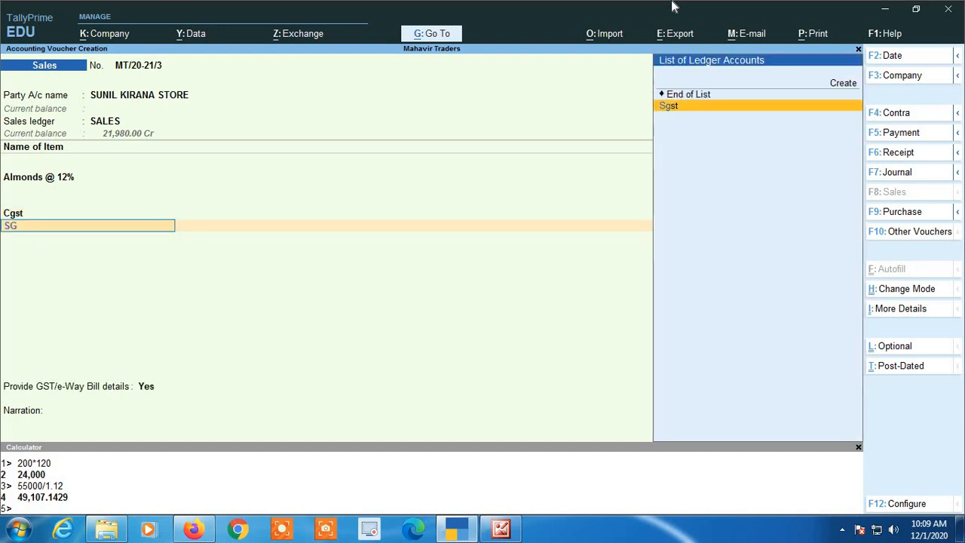
pyautogui.press('Return')
pyautogui.press('Return')
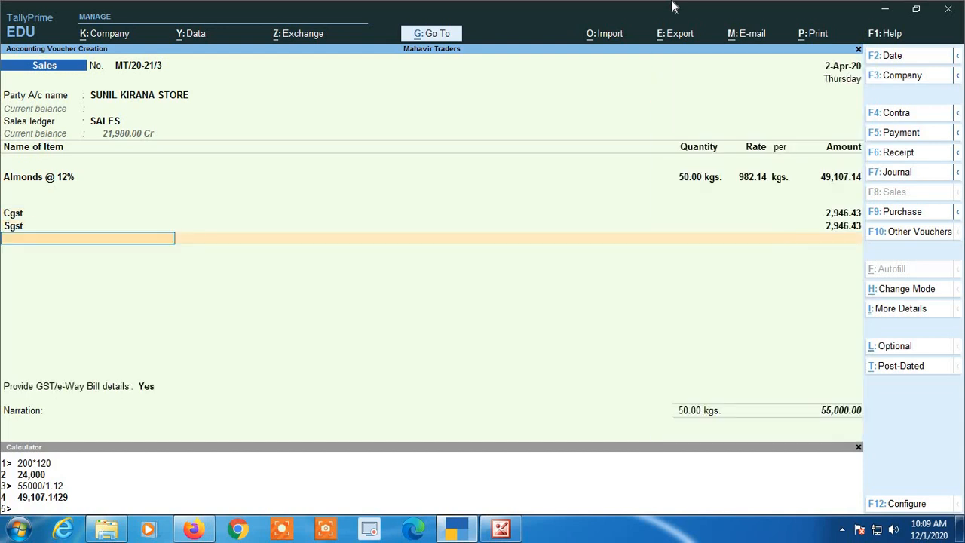
pyautogui.press('Escape')
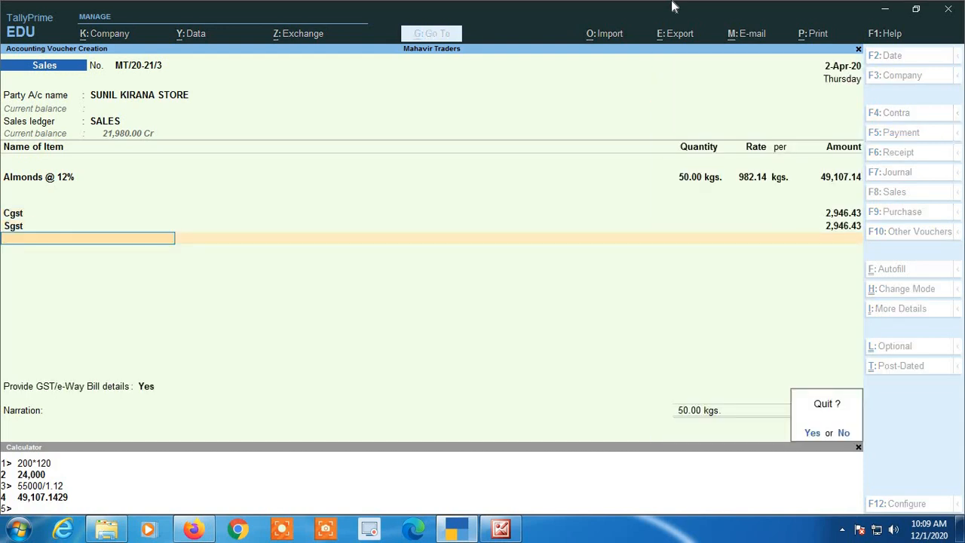
pyautogui.press('n')
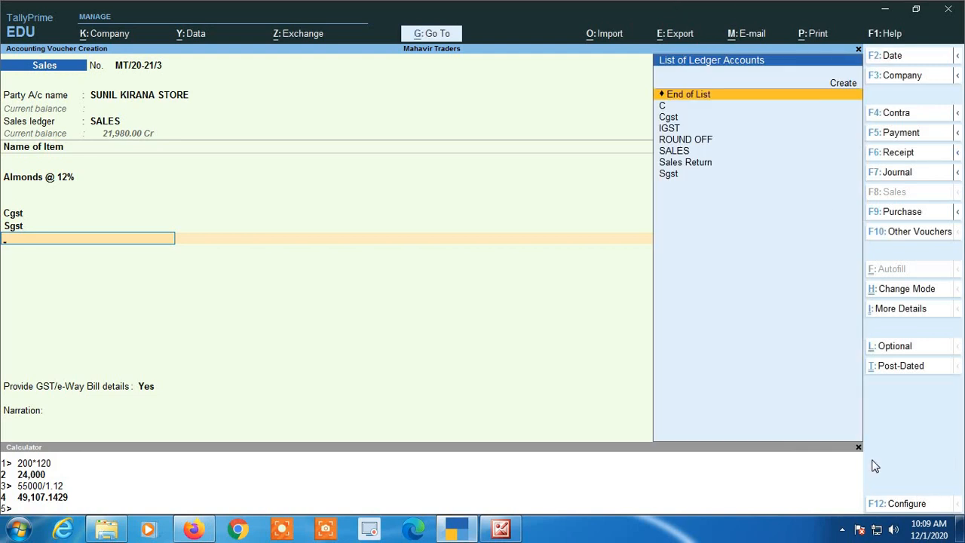
# - Save the 55,000.00 invoice with No for GST/e-Way Bill details
pyautogui.click(859, 449)
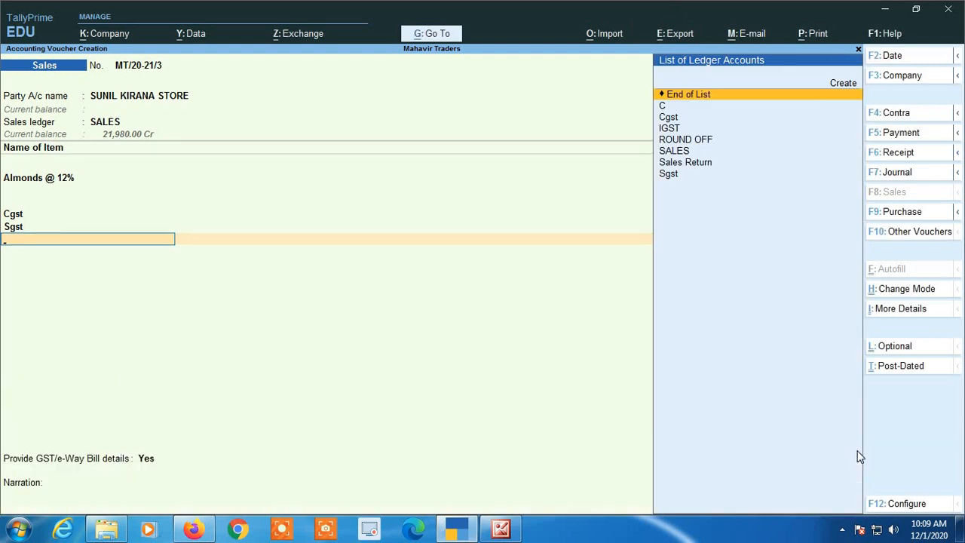
pyautogui.press('Return')
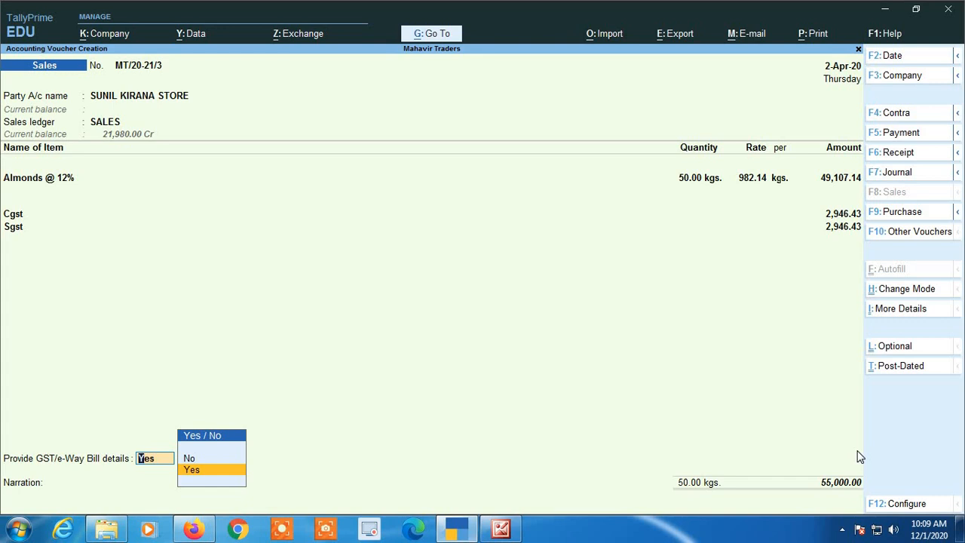
pyautogui.press('Up')
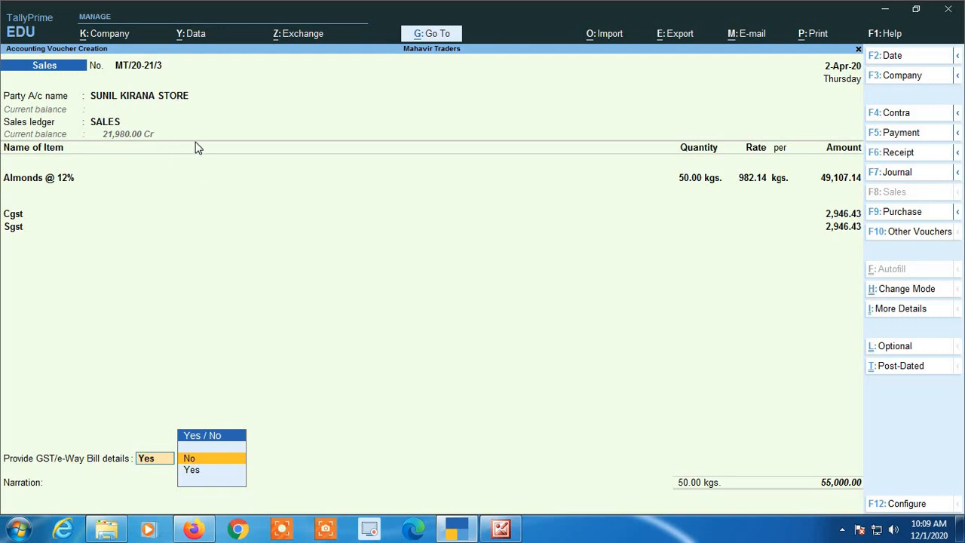
pyautogui.press('Return')
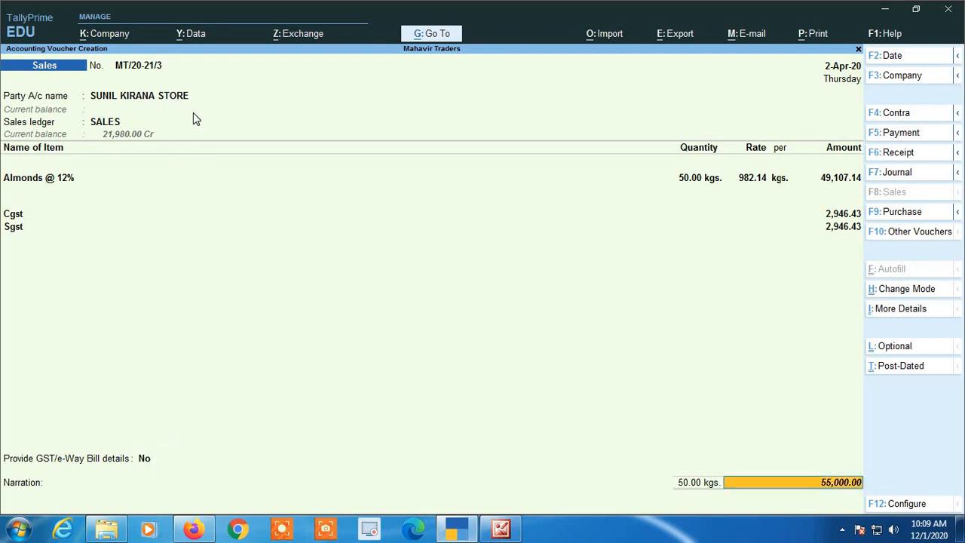
pyautogui.press('Return')
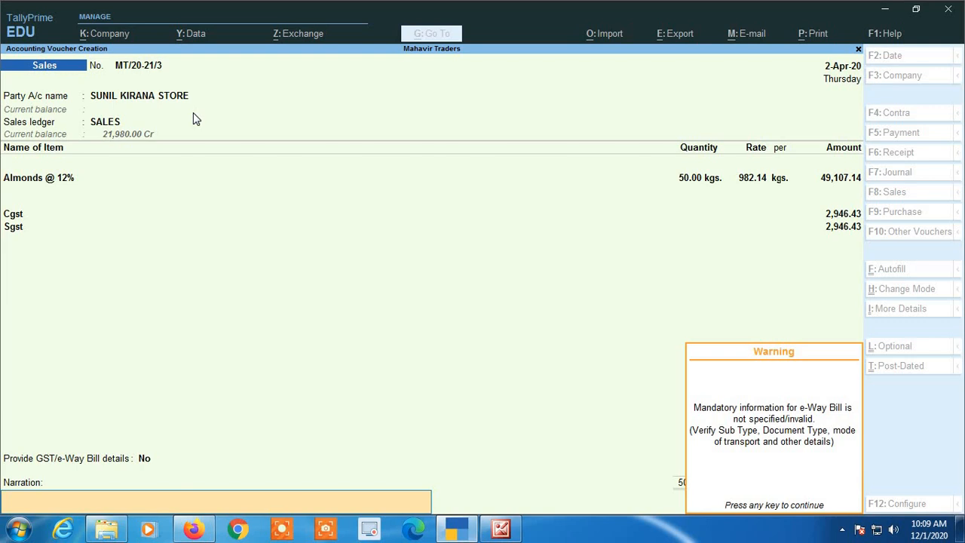
pyautogui.press('Return')
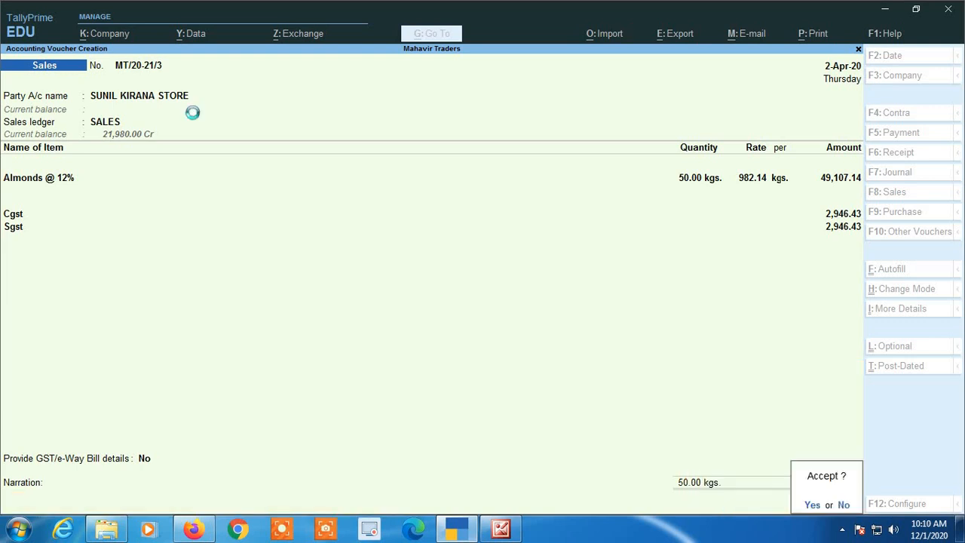
pyautogui.press('Return')
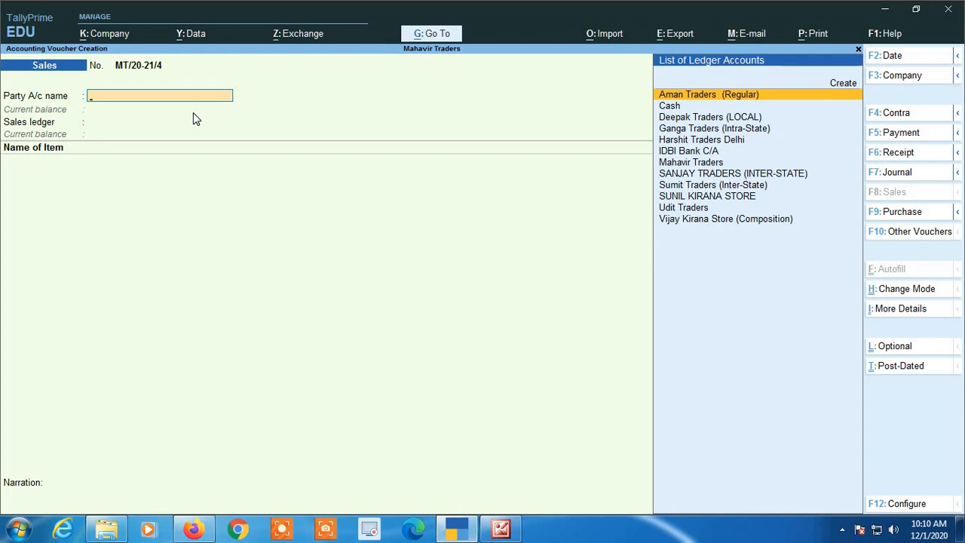
# - Enter receipt No. 3 of 55,000.00 from SUNIL KIRANA STORE into Cash, then quit it unsaved
pyautogui.press('F6')
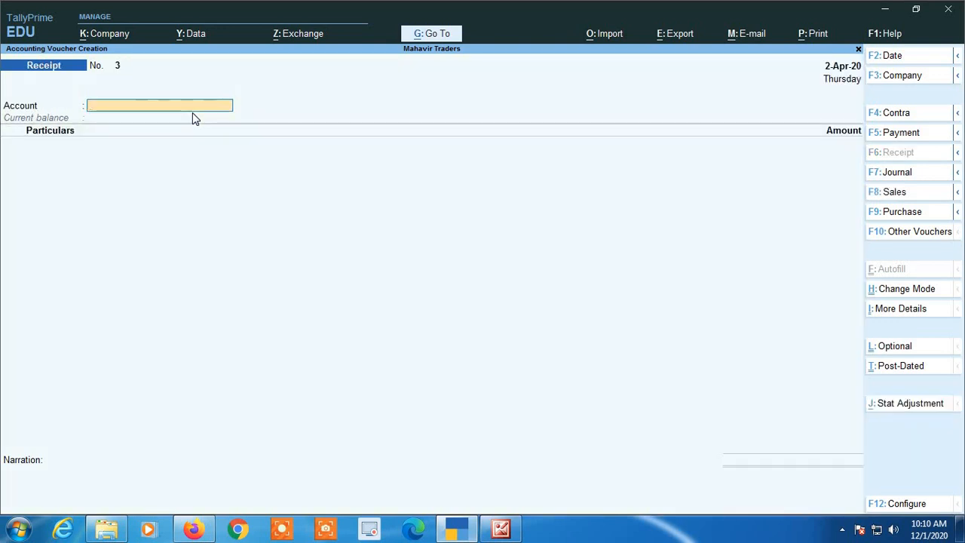
pyautogui.write('cash')
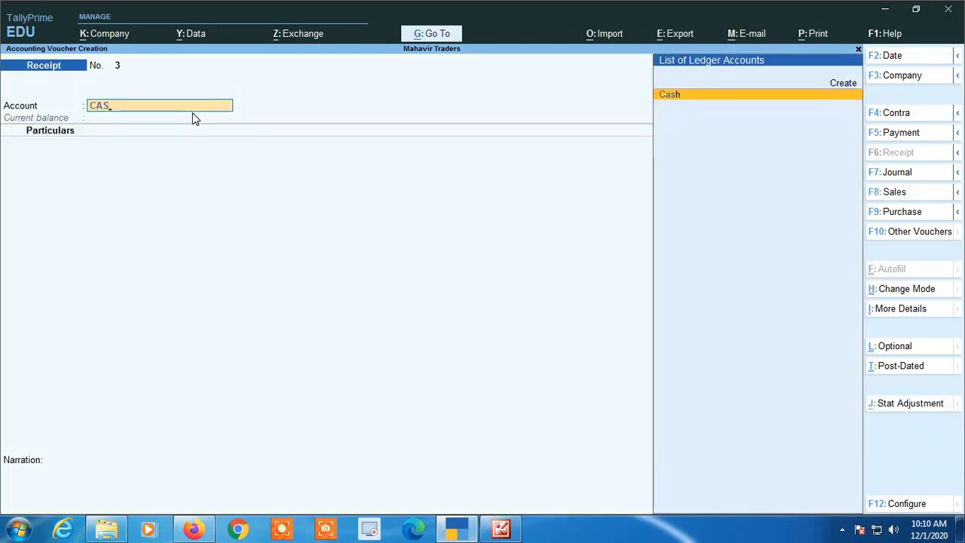
pyautogui.press('Return')
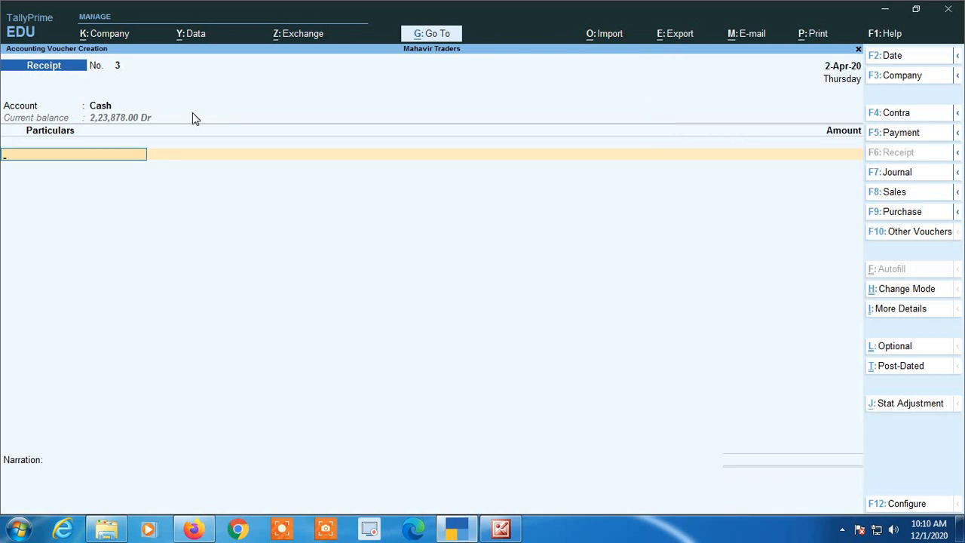
pyautogui.write('su')
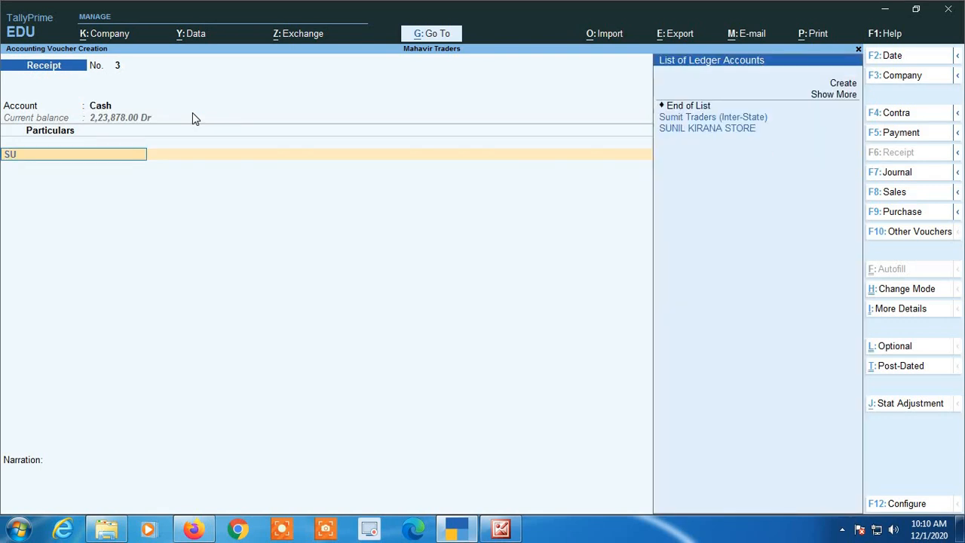
pyautogui.press('Down')
pyautogui.press('Down')
pyautogui.press('Return')
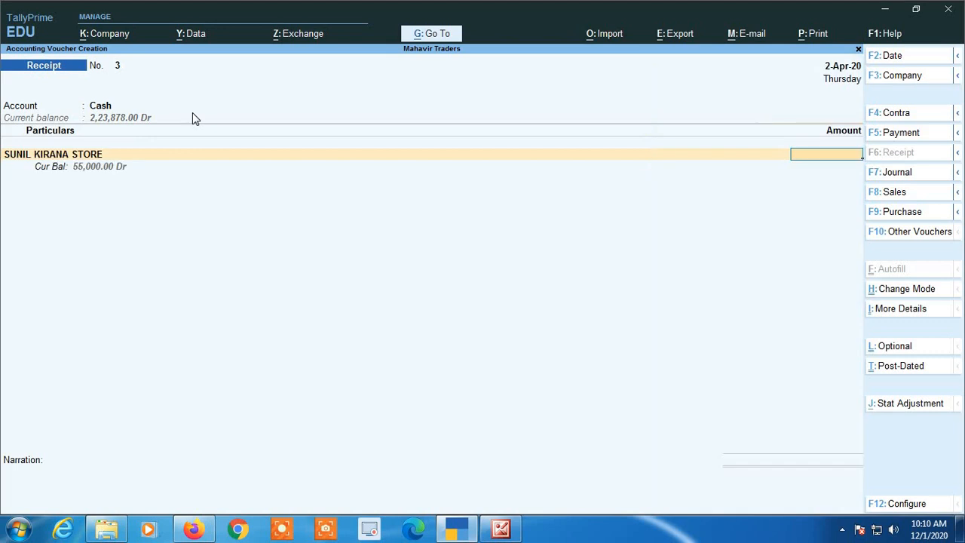
pyautogui.write('5000')
pyautogui.press('BackSpace')
pyautogui.press('BackSpace')
pyautogui.press('BackSpace')
pyautogui.write('5000')
pyautogui.press('Return')
pyautogui.press('Return')
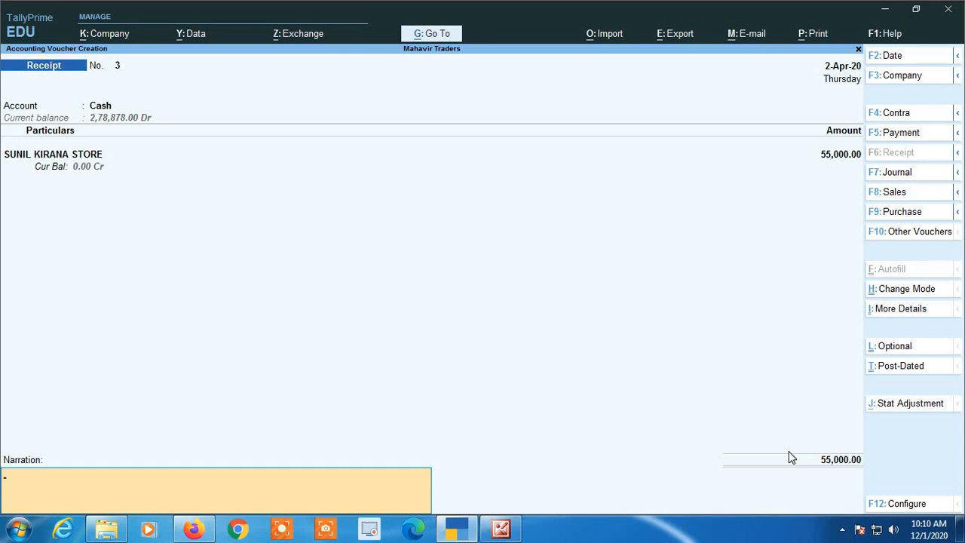
pyautogui.press('Escape')
# - Quit to the Gateway of Tally and start a new Sales voucher, MT/20-21/4
pyautogui.press('y')
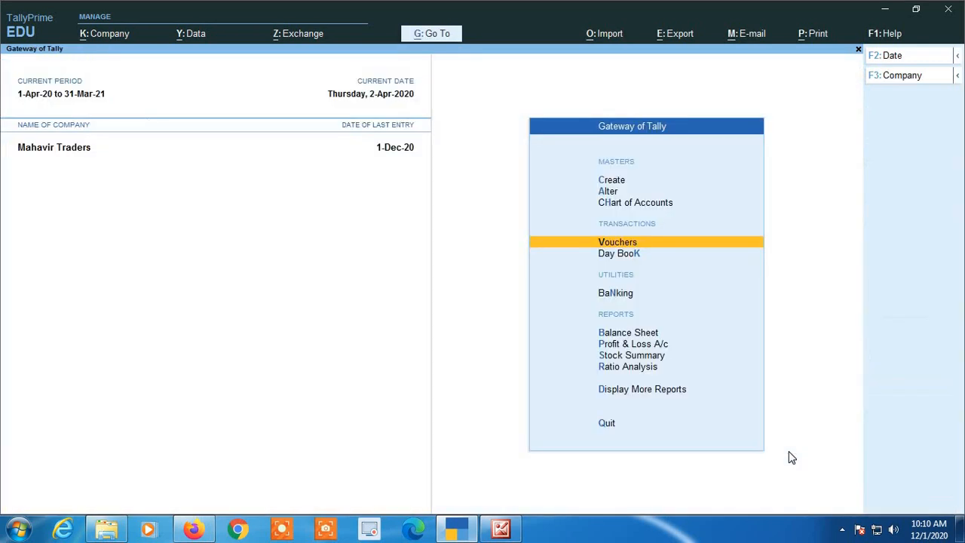
pyautogui.press('Return')
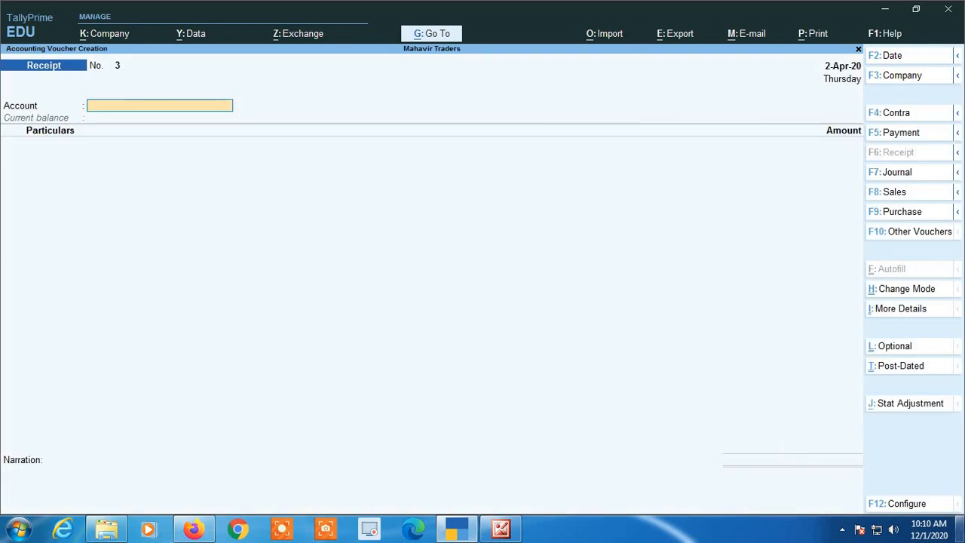
pyautogui.click(896, 198)
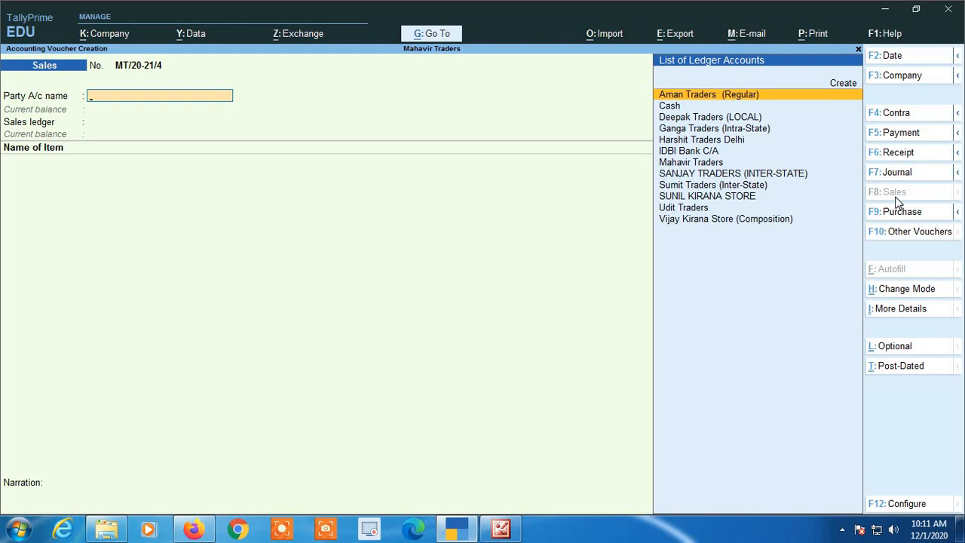
# - Set Cash as the party account and AAKASH KIRANA STORE as the buyer name
pyautogui.write('CAS')
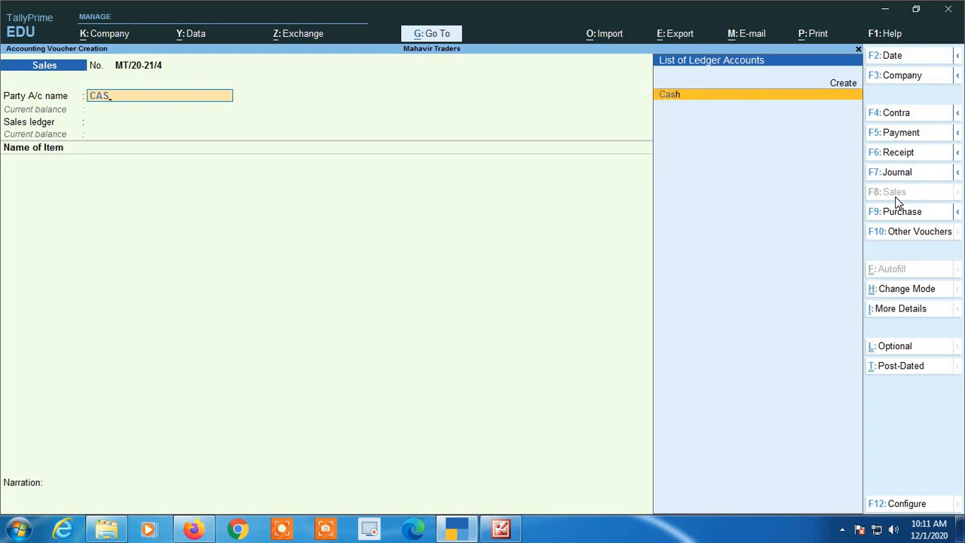
pyautogui.press('Return')
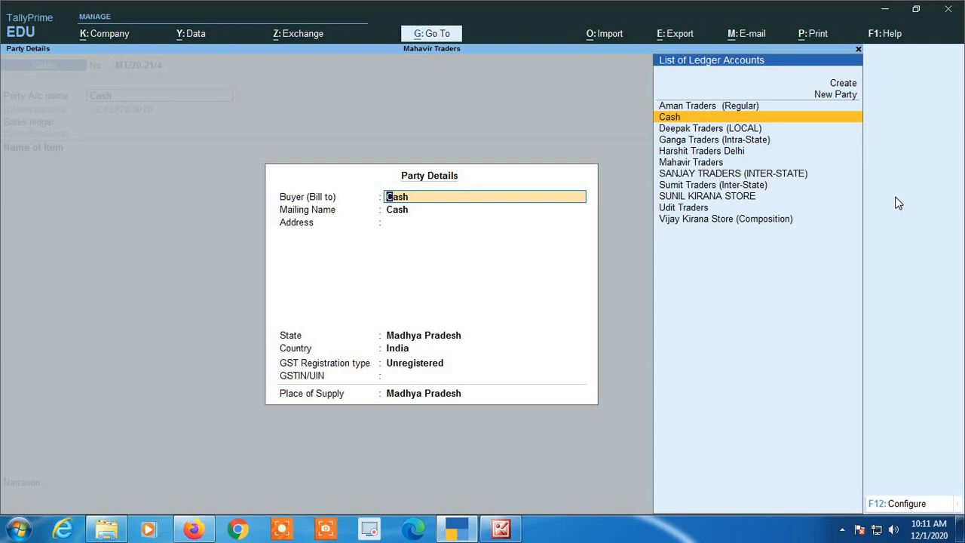
pyautogui.write('AA')
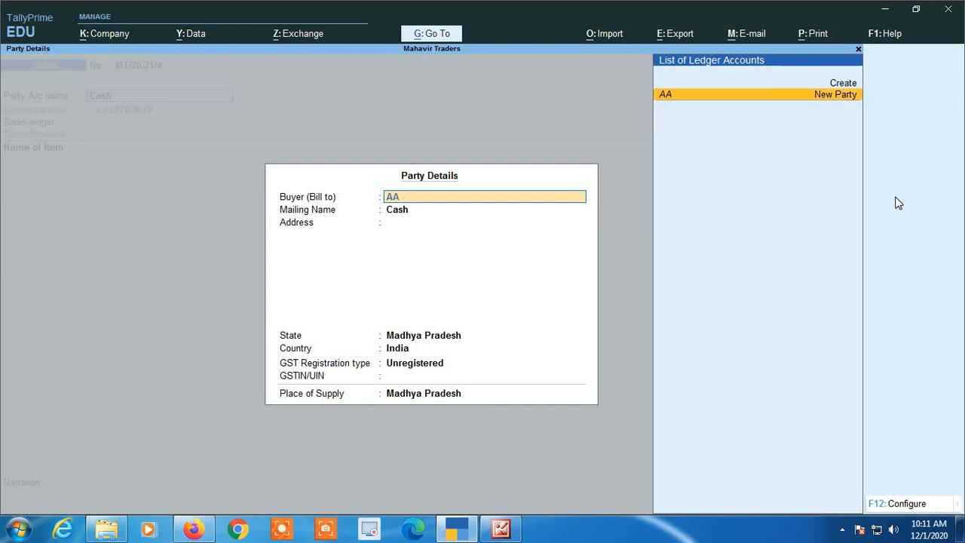
pyautogui.write('KASH KIRANA ST')
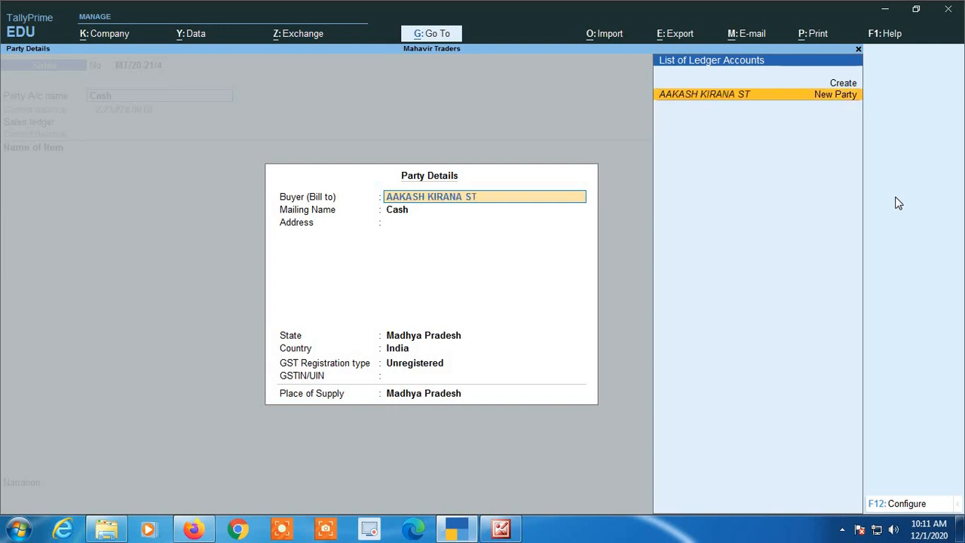
pyautogui.write('ORE')
pyautogui.press('Return')
pyautogui.press('Return')
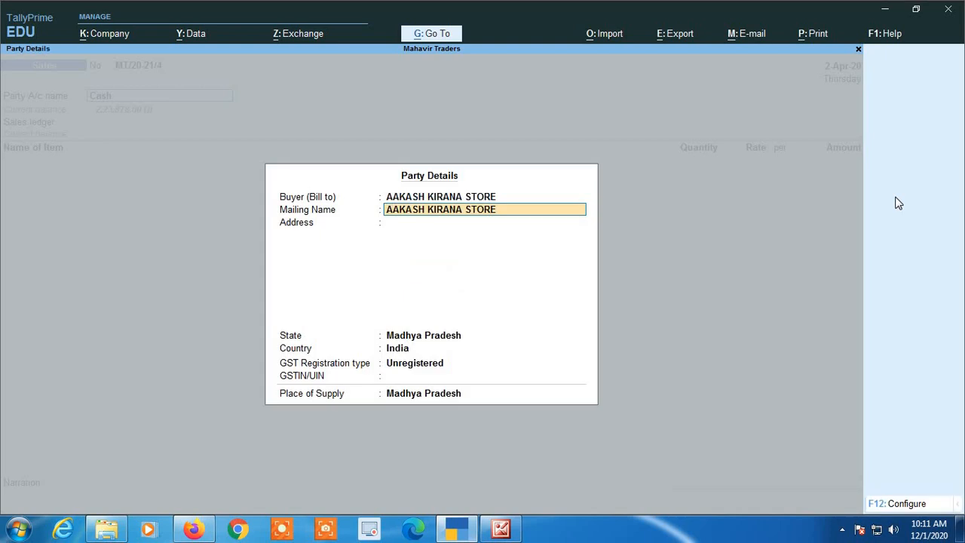
# - Enter the buyer's two address lines and a mobile number line
pyautogui.press('Return')
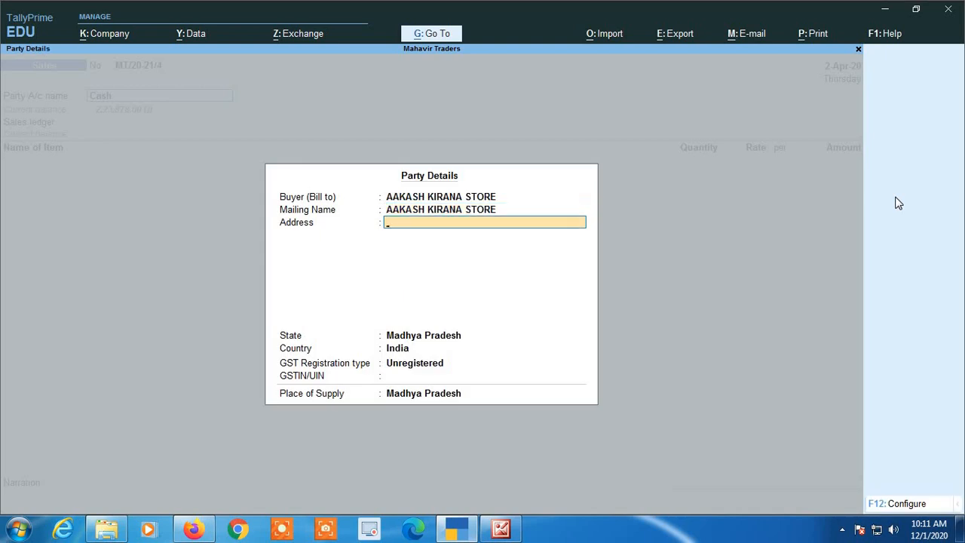
pyautogui.press('Return')
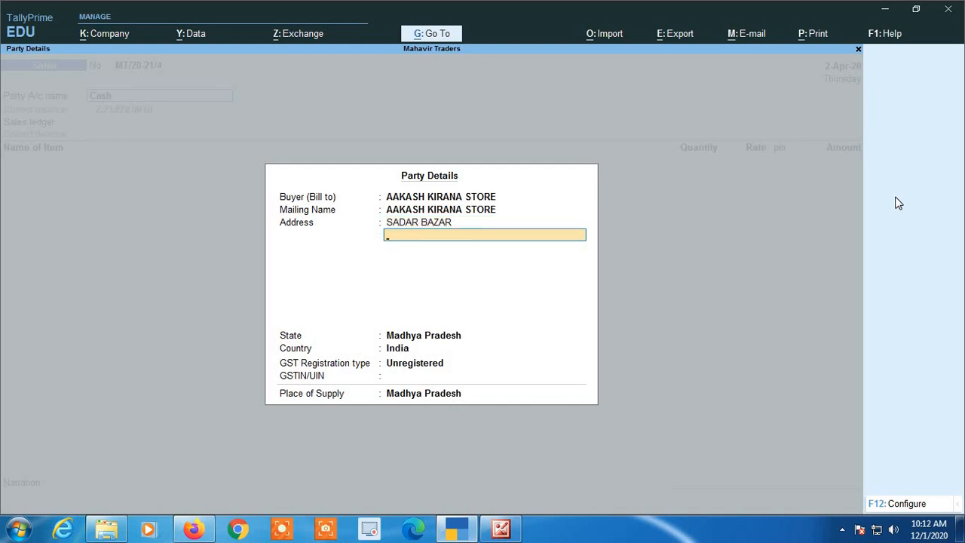
pyautogui.press('Return')
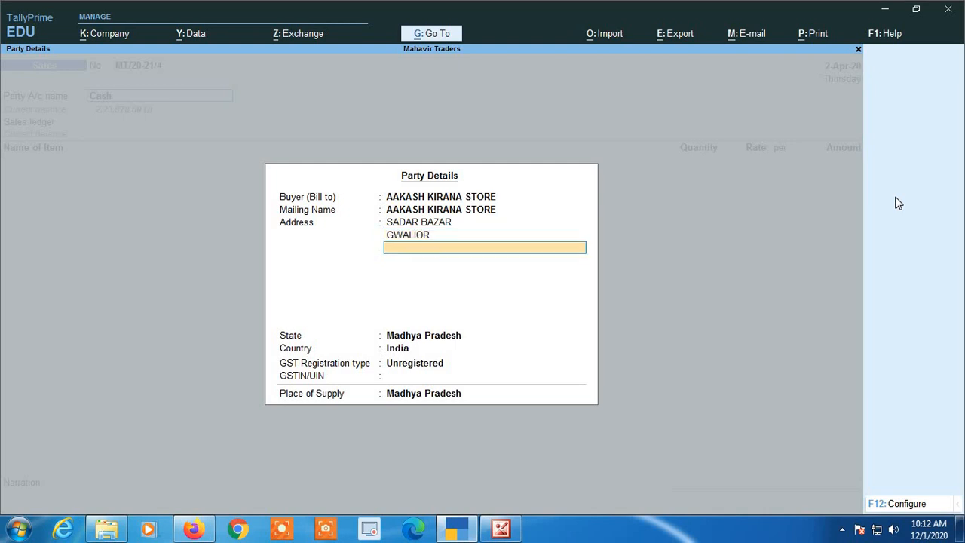
pyautogui.press('Return')
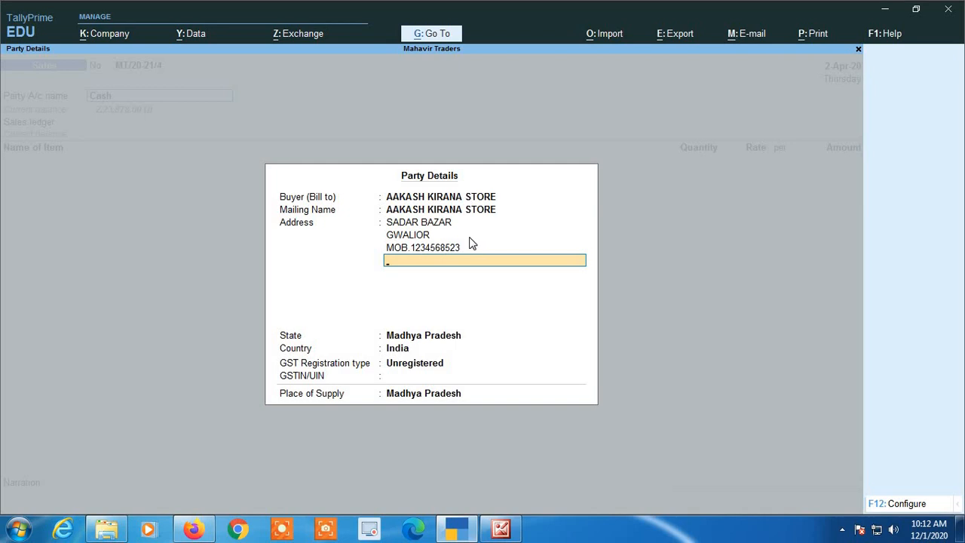
# - Keep Madhya Pradesh as state and Unregistered GST status, then close party details
pyautogui.press('Return')
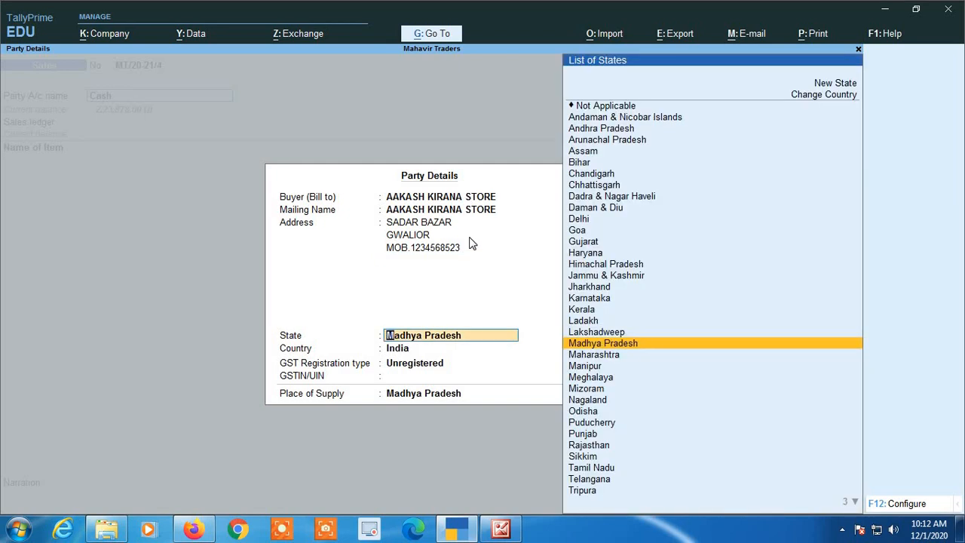
pyautogui.press('Return')
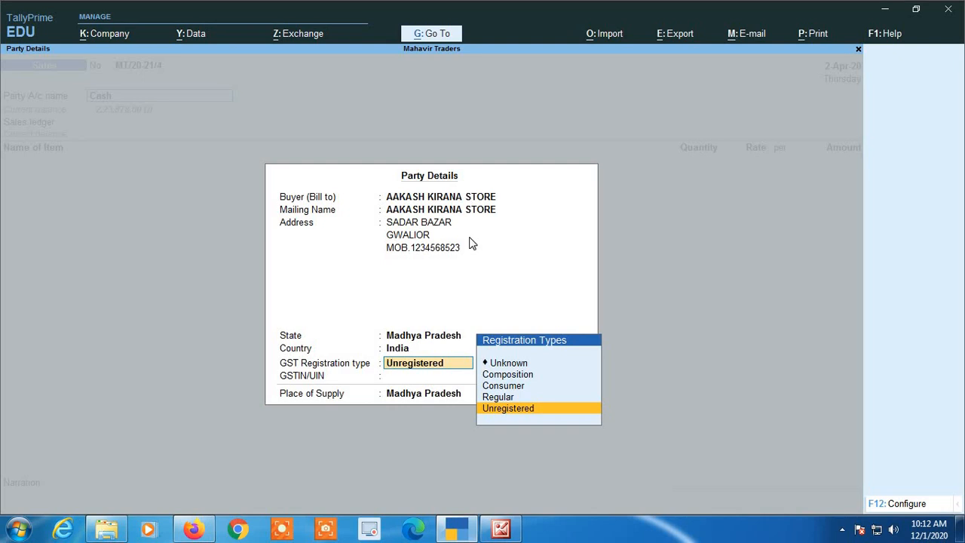
pyautogui.press('Return')
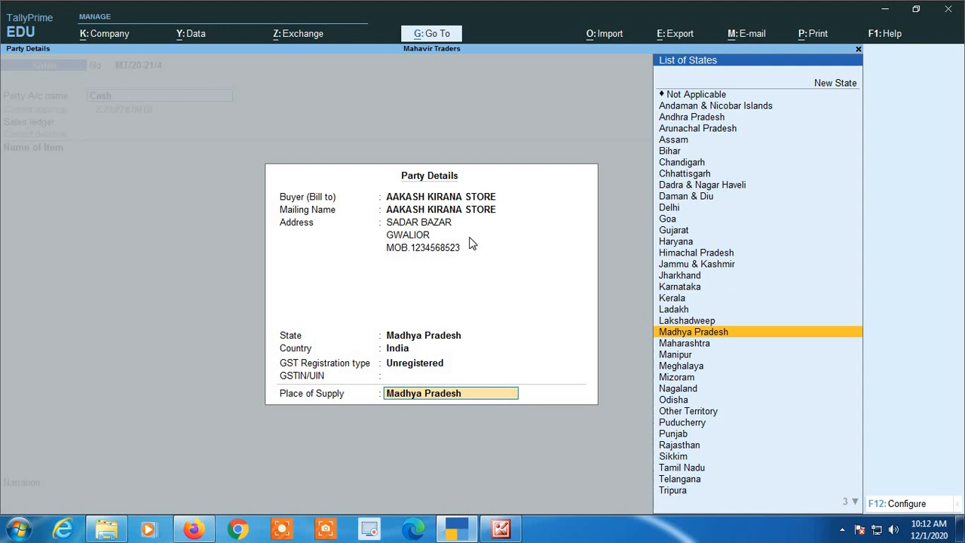
pyautogui.press('Return')
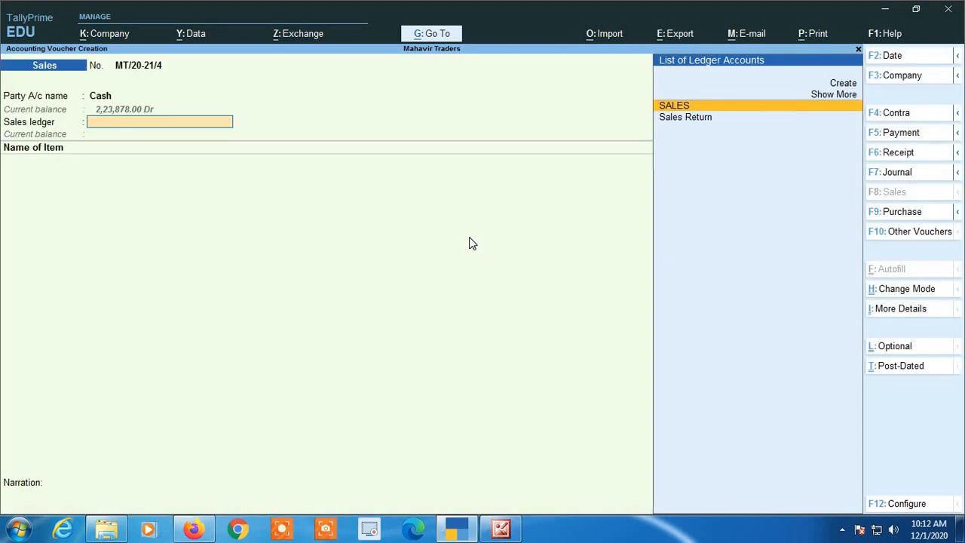
pyautogui.press('Return')
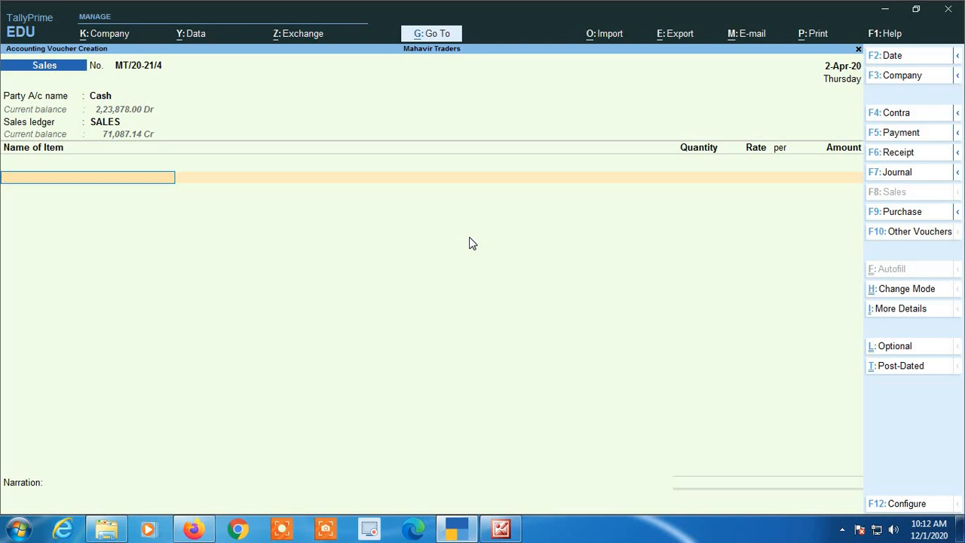
pyautogui.write('SU')
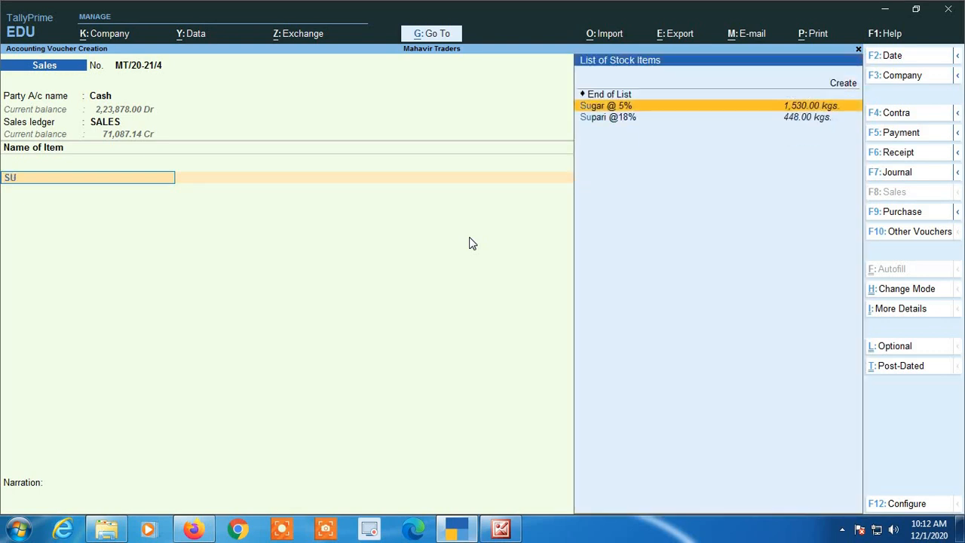
pyautogui.press('Down')
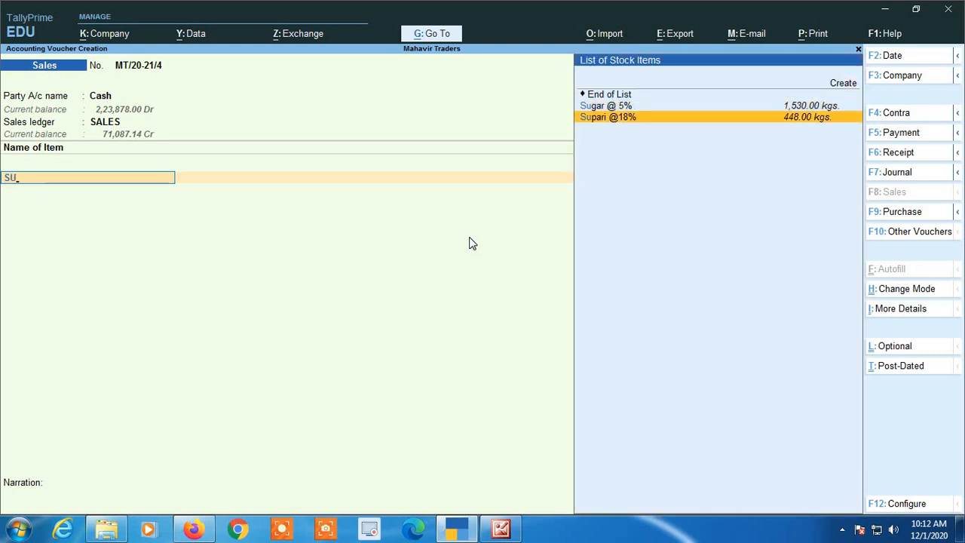
pyautogui.press('Return')
pyautogui.write('100')
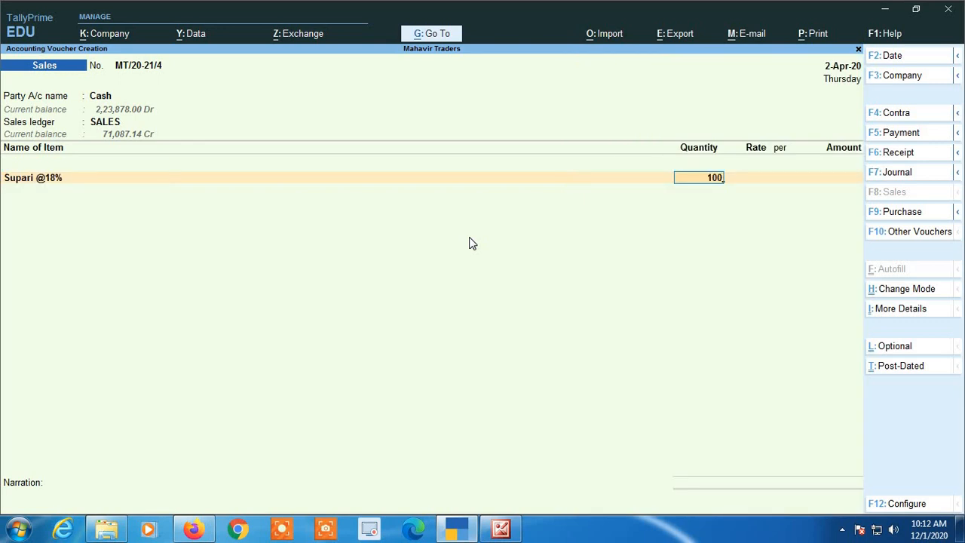
pyautogui.press('Return')
pyautogui.write('250')
pyautogui.press('Return')
pyautogui.press('Return')
pyautogui.press('Return')
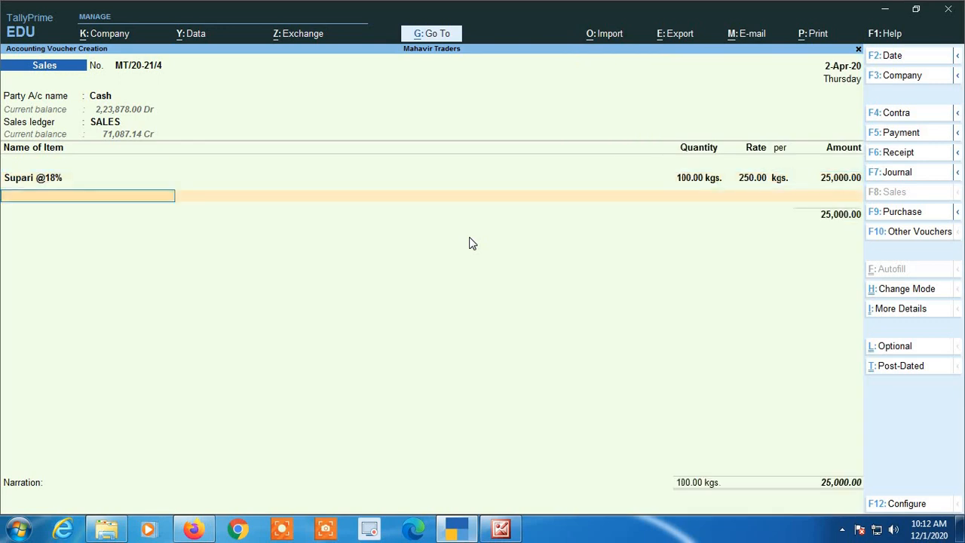
# - Add Almonds @ 12%, 200 kgs at 120
pyautogui.write('l')
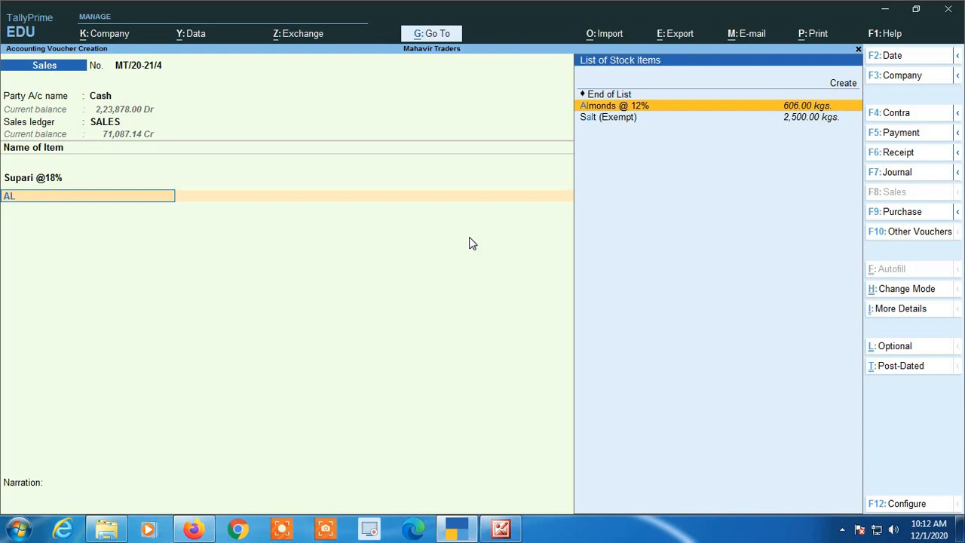
pyautogui.press('Return')
pyautogui.write('200')
pyautogui.press('Return')
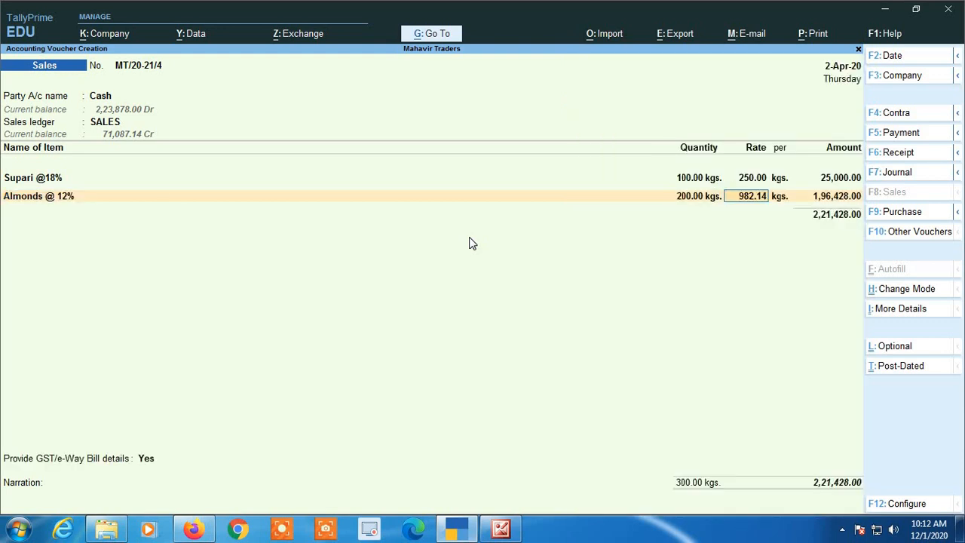
pyautogui.write('120')
pyautogui.press('Return')
pyautogui.press('Return')
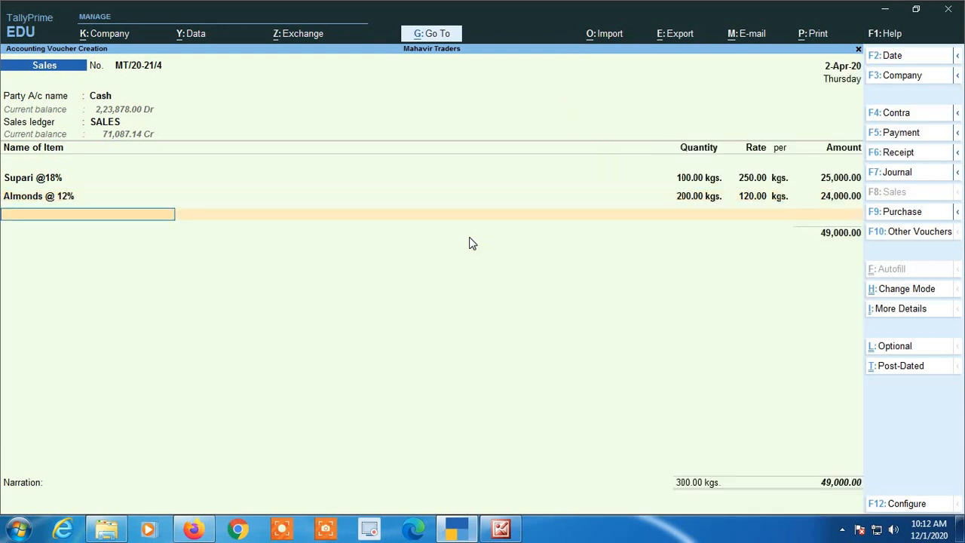
# - Make the third line Sugar @ 5%, 200 kgs at 50, correcting the wrong item
pyautogui.write('SU')
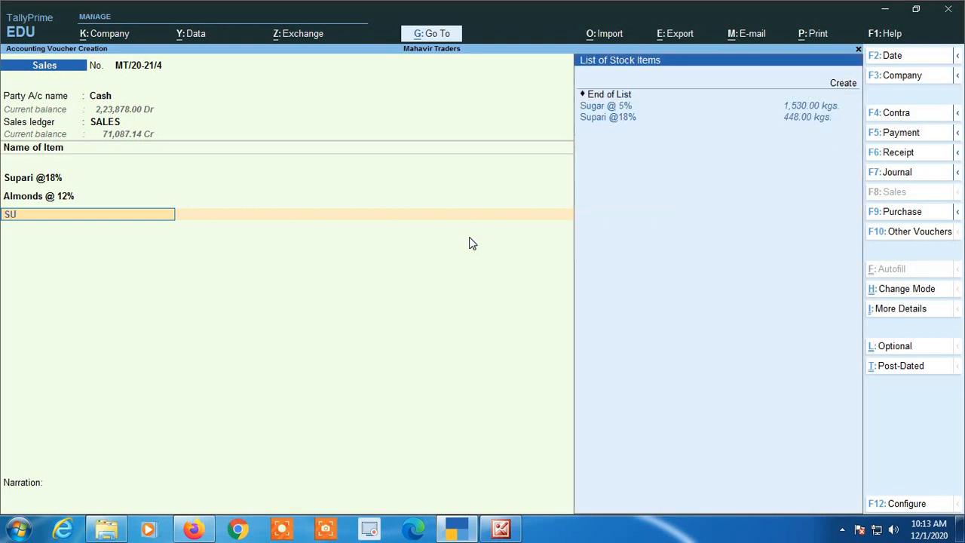
pyautogui.press('Down')
pyautogui.press('Return')
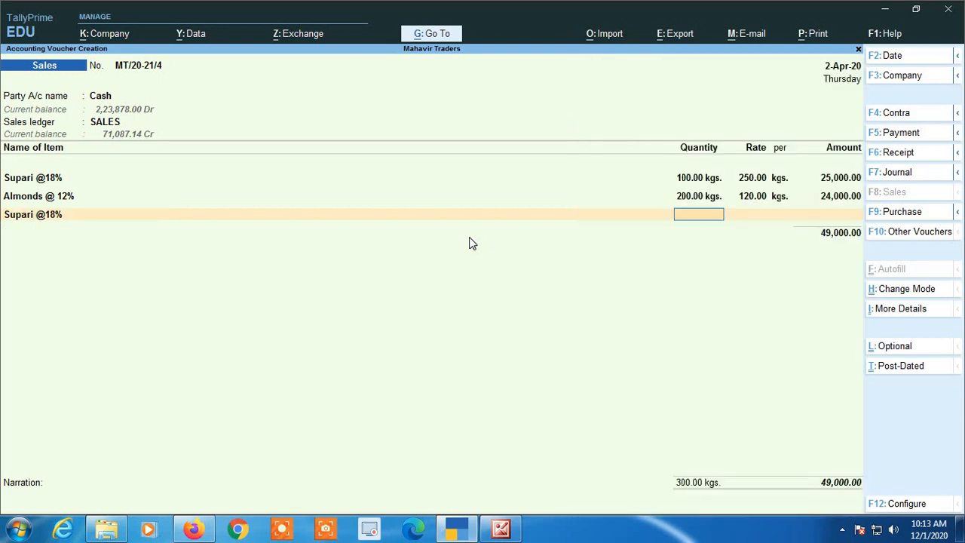
pyautogui.write('200')
pyautogui.press('Return')
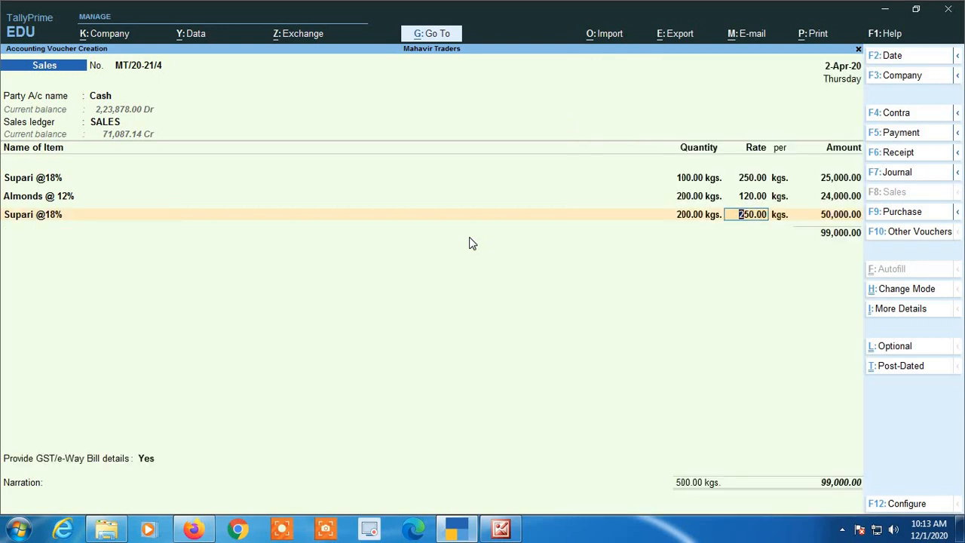
pyautogui.press('BackSpace')
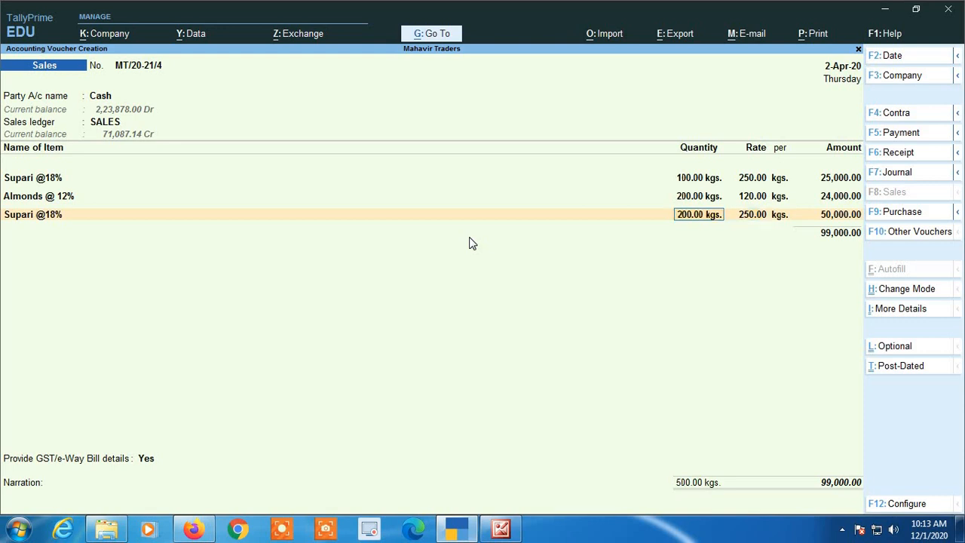
pyautogui.press('BackSpace')
pyautogui.write('su')
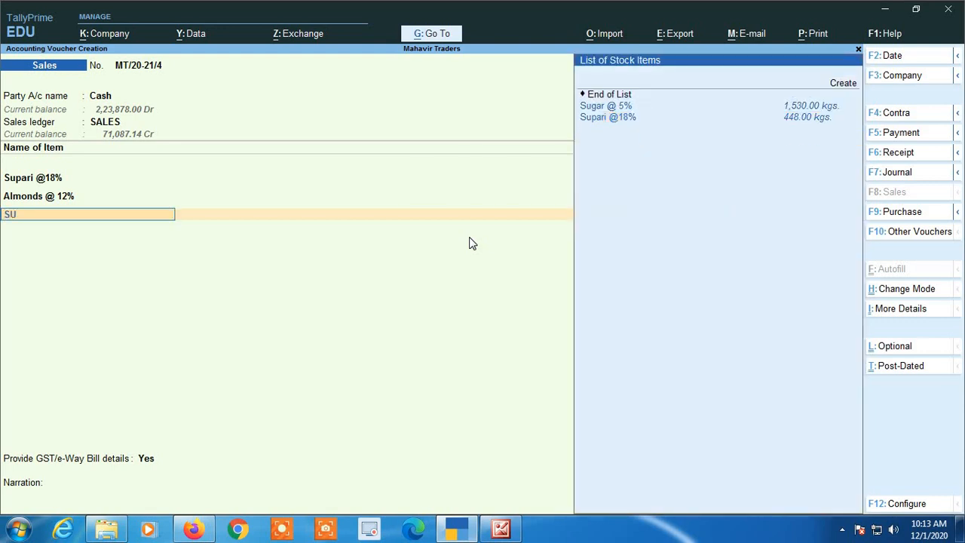
pyautogui.press('Return')
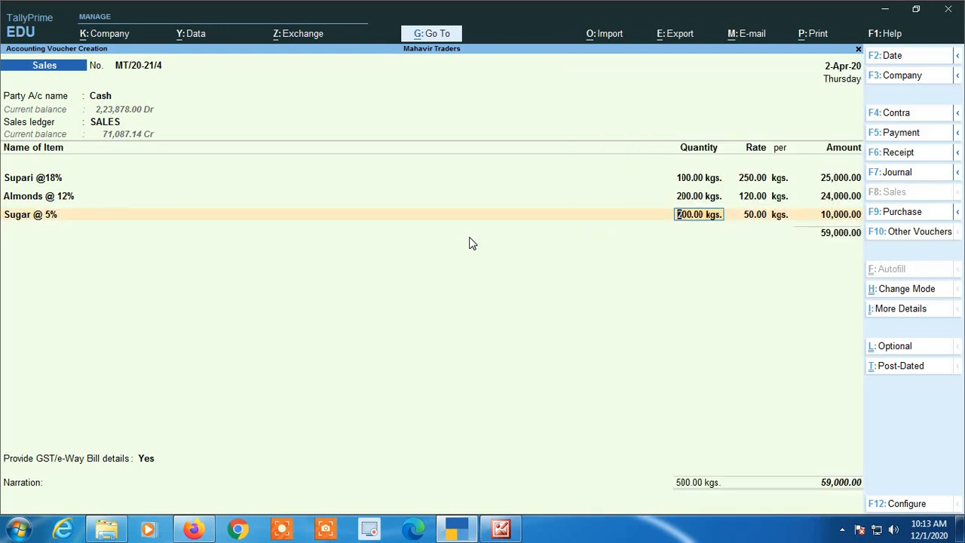
pyautogui.press('Return')
pyautogui.press('Return')
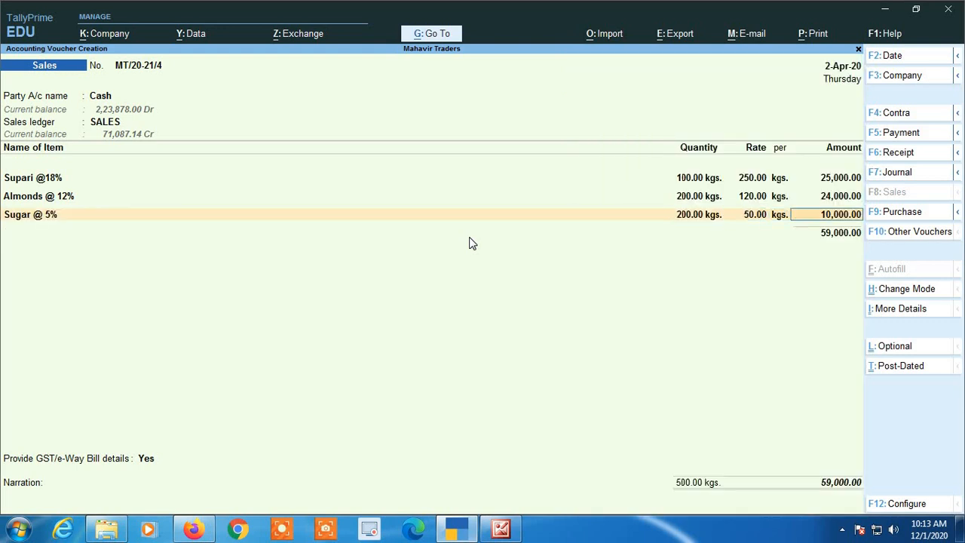
pyautogui.press('Return')
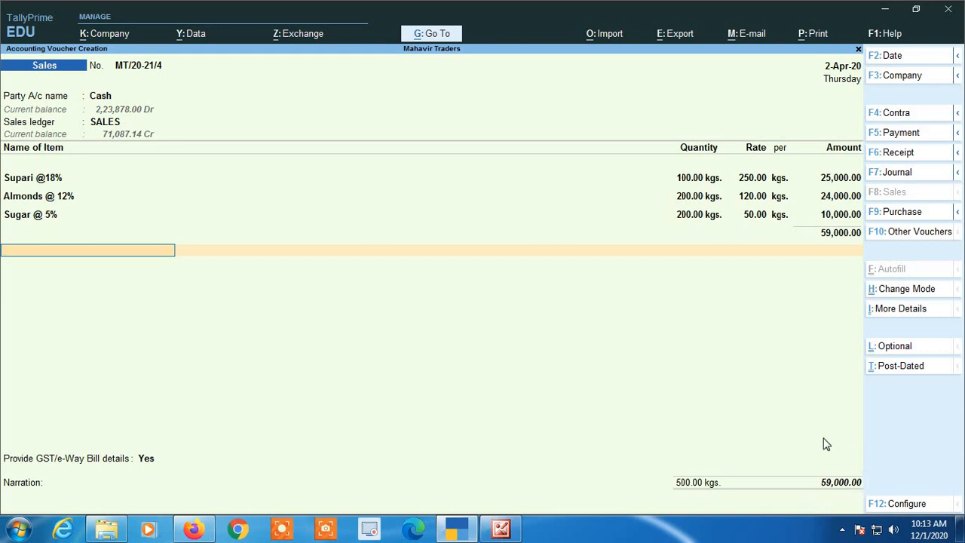
# - Add Cgst and Sgst lines of 3,940.00 each, bringing the total to 66,880.00
pyautogui.write('Cg')
pyautogui.press('Return')
pyautogui.press('Return')
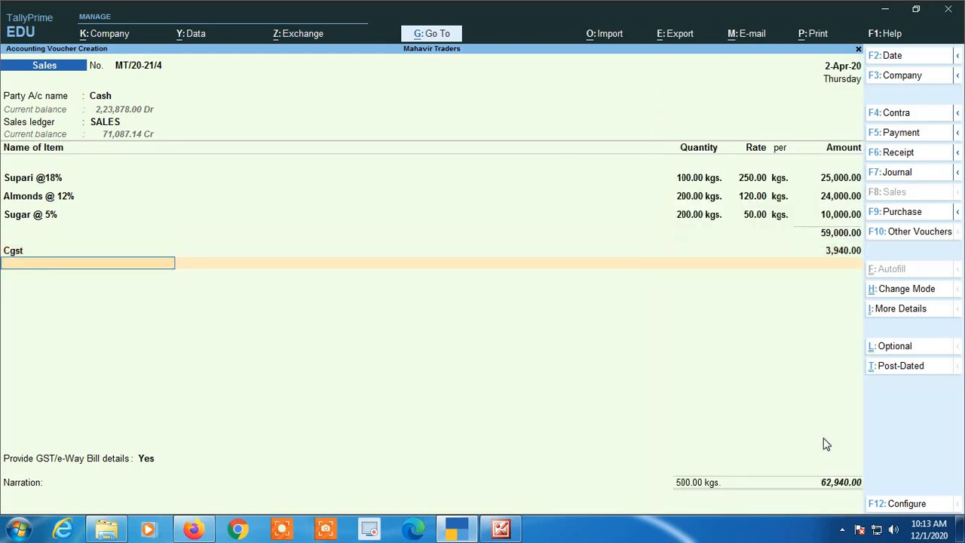
pyautogui.write('Sg')
pyautogui.press('Return')
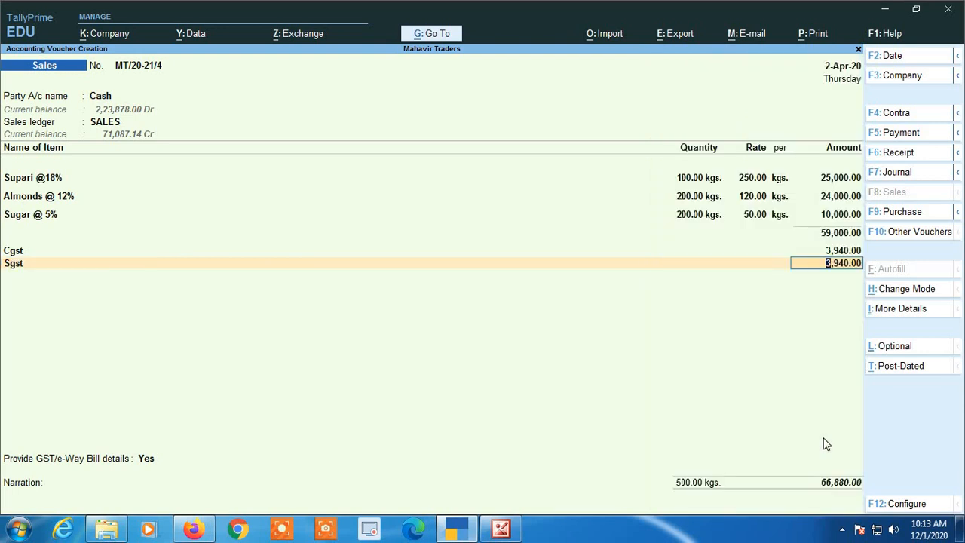
pyautogui.press('Return')
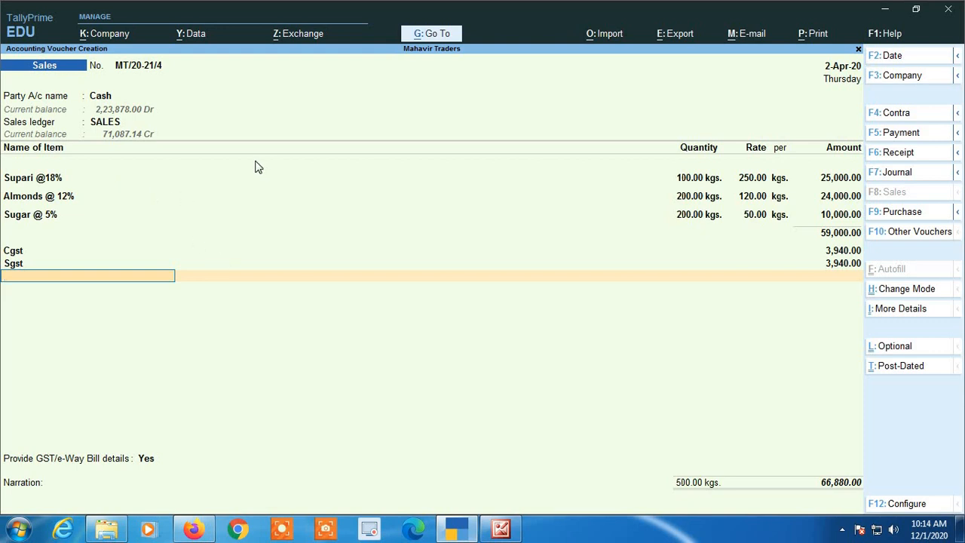
# - Save MT/20-21/4 with GST/e-Way Bill details set to No, then reopen it for printing
pyautogui.press('Return')
pyautogui.press('Down')
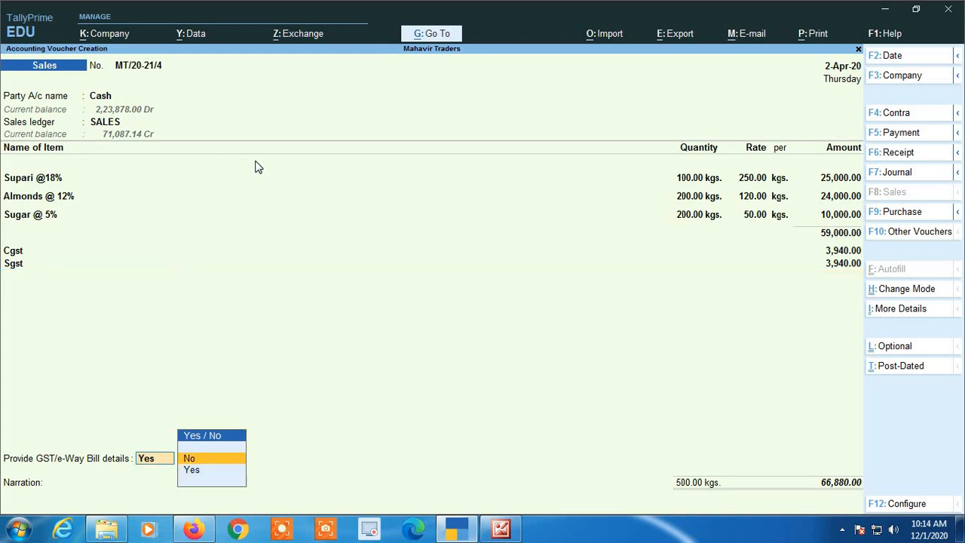
pyautogui.press('Return')
pyautogui.press('Return')
pyautogui.press('Return')
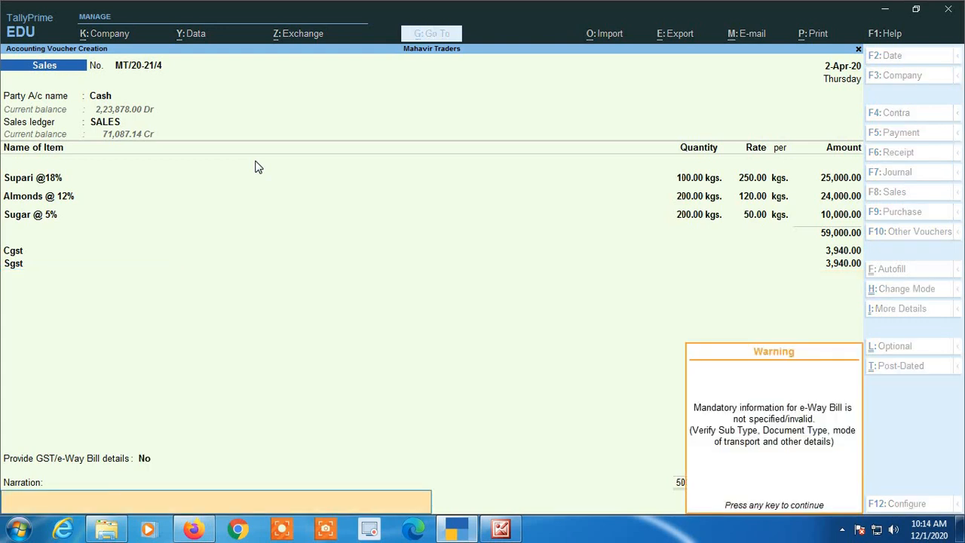
pyautogui.press('Return')
pyautogui.press('Return')
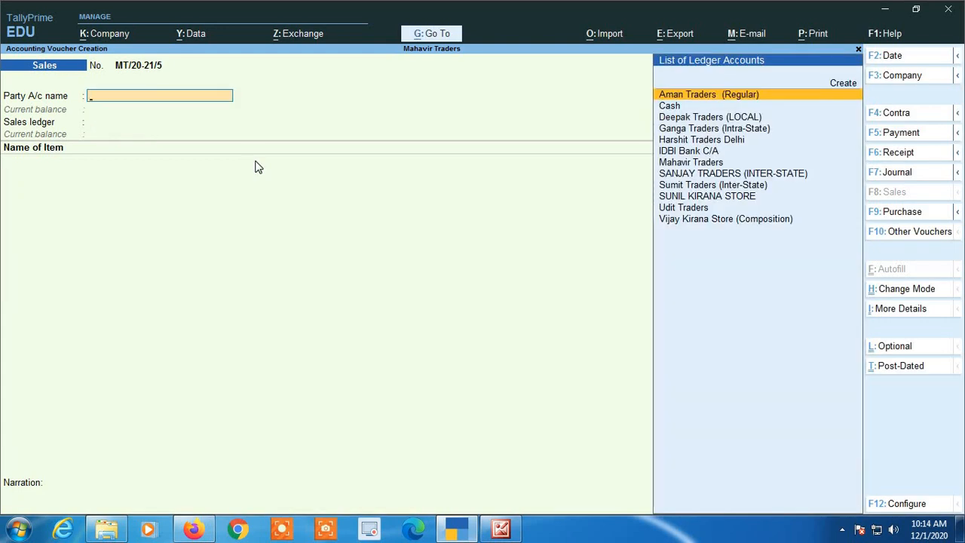
pyautogui.press('pageup')
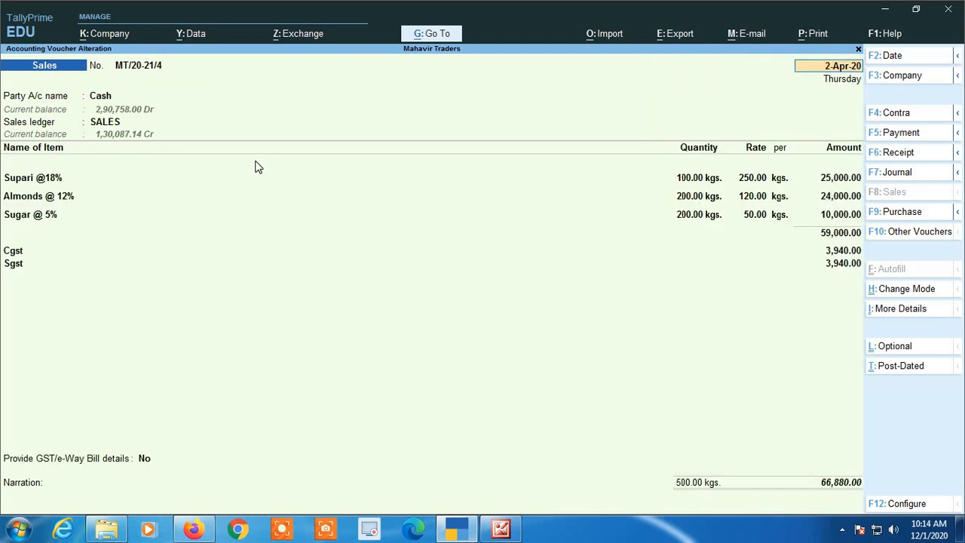
pyautogui.hotkey('alt', 'p')
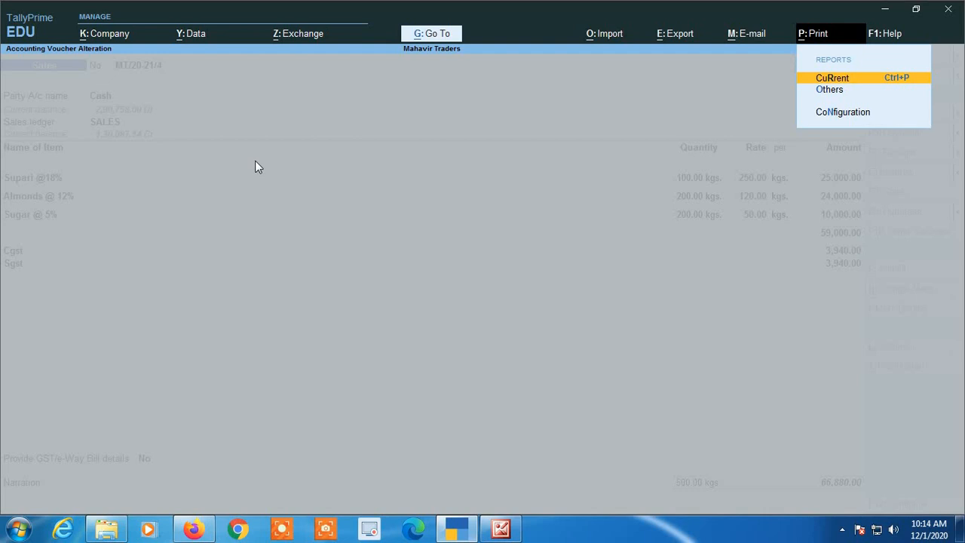
# - Preview the 66,880.00 Tax Invoice for MT/20-21/4 and close the preview
pyautogui.press('Return')
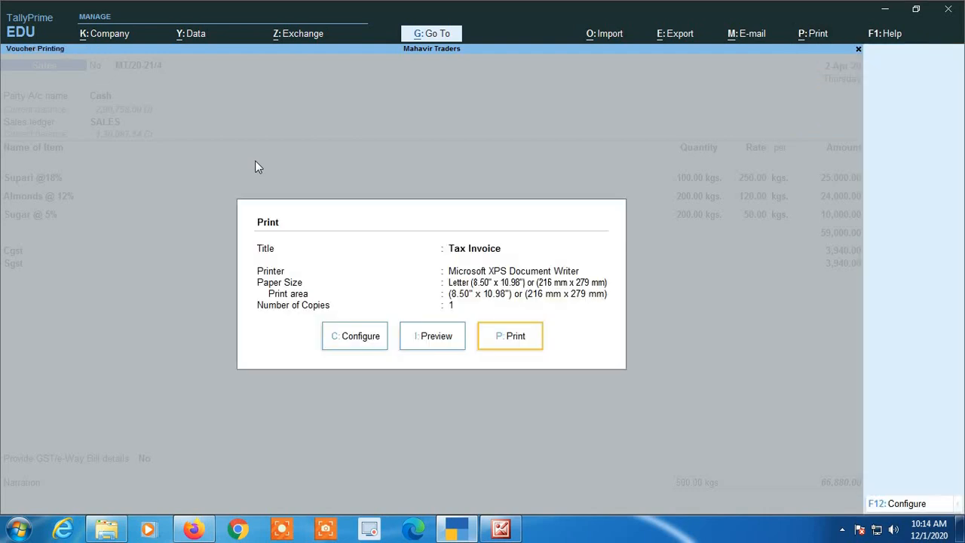
pyautogui.press('Left')
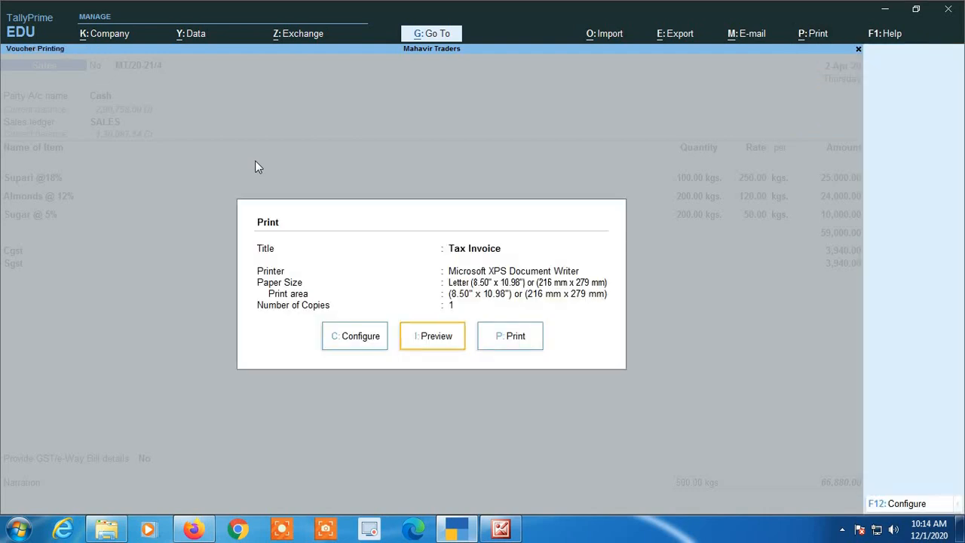
pyautogui.press('Return')
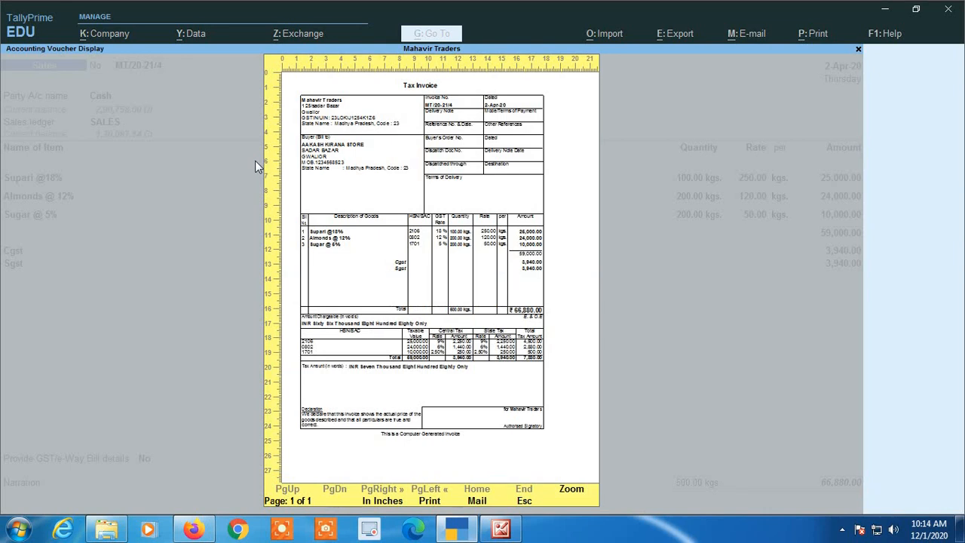
pyautogui.press('Return')
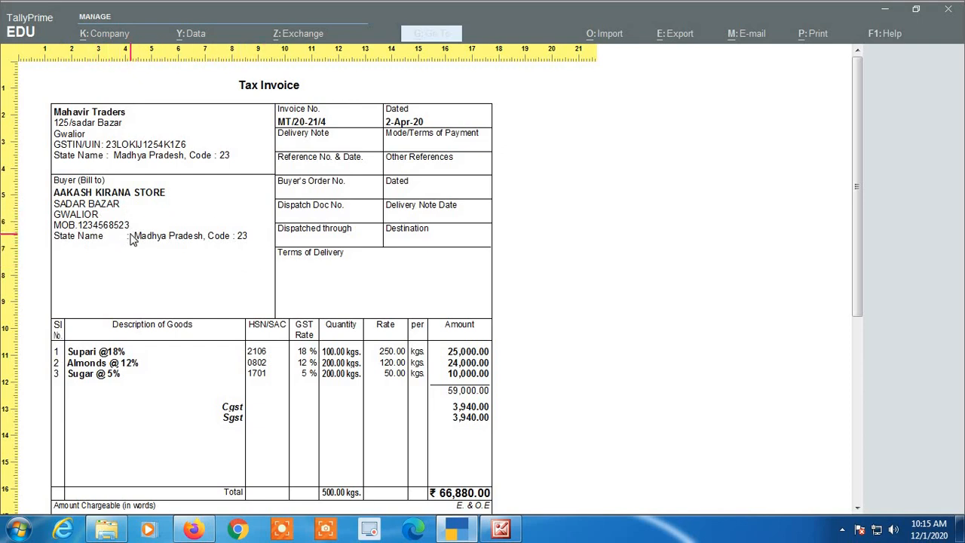
pyautogui.scroll(-1, 151, 264)
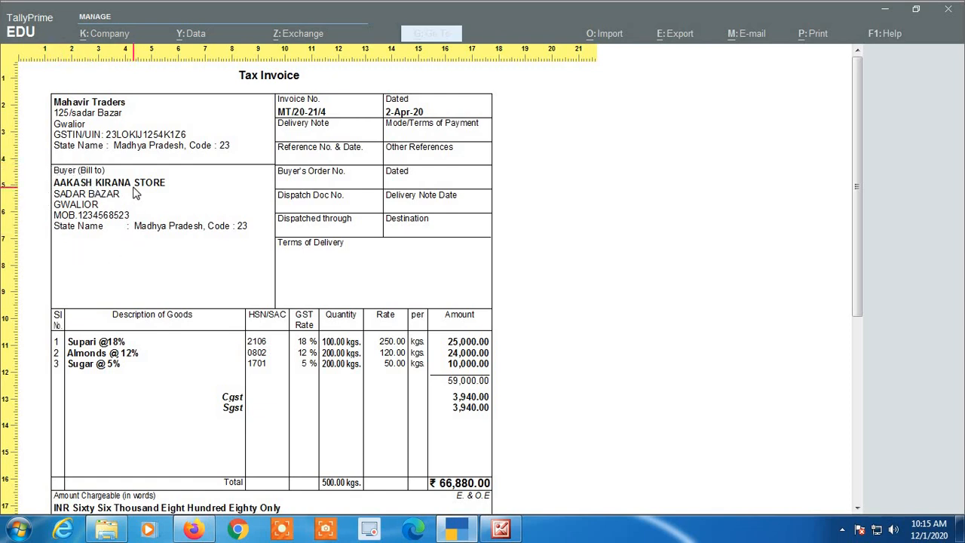
pyautogui.scroll(-5, 132, 211)
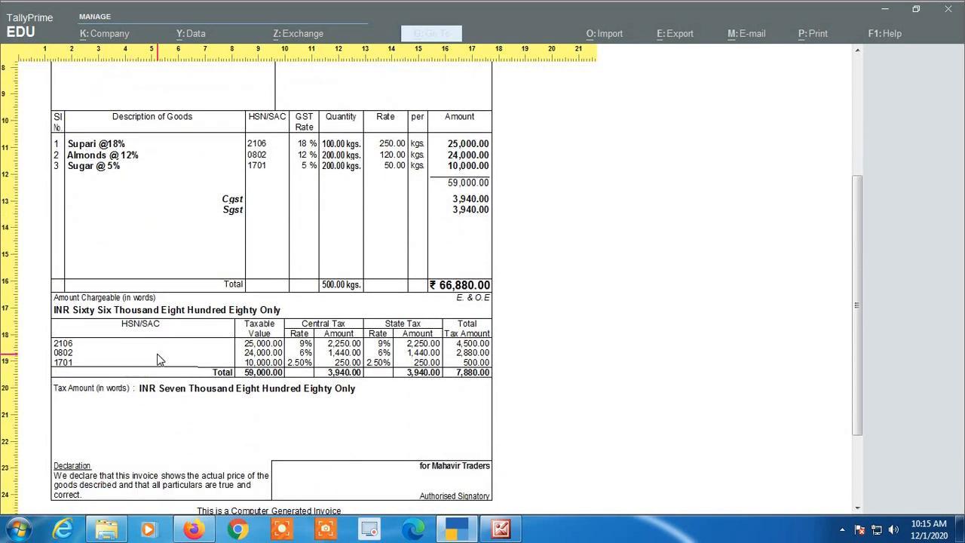
pyautogui.scroll(2, 81, 376)
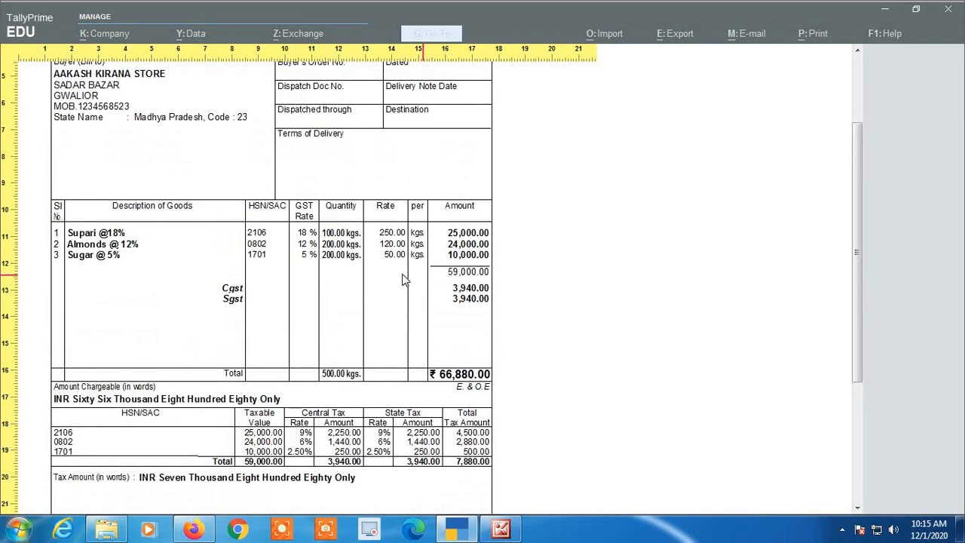
pyautogui.press('Escape')
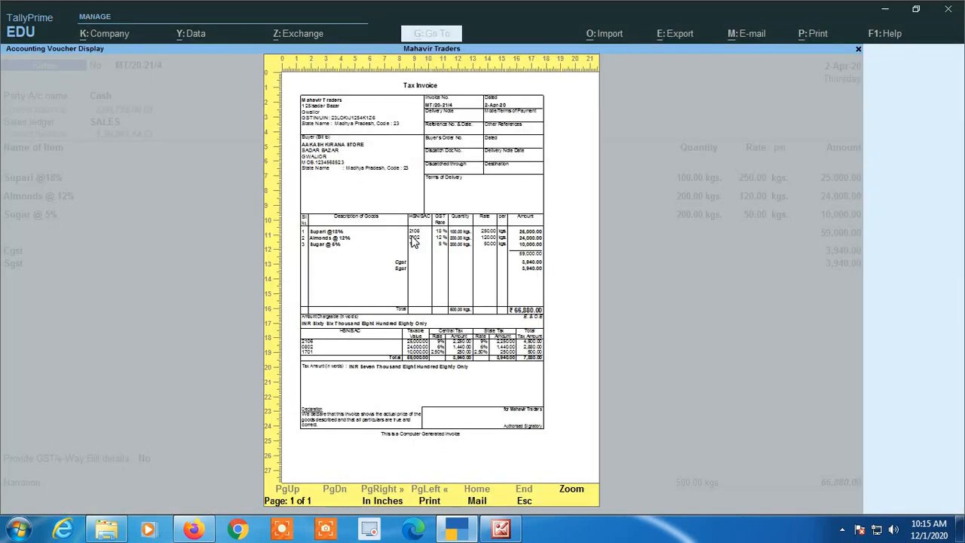
pyautogui.press('Escape')
pyautogui.press('Escape')
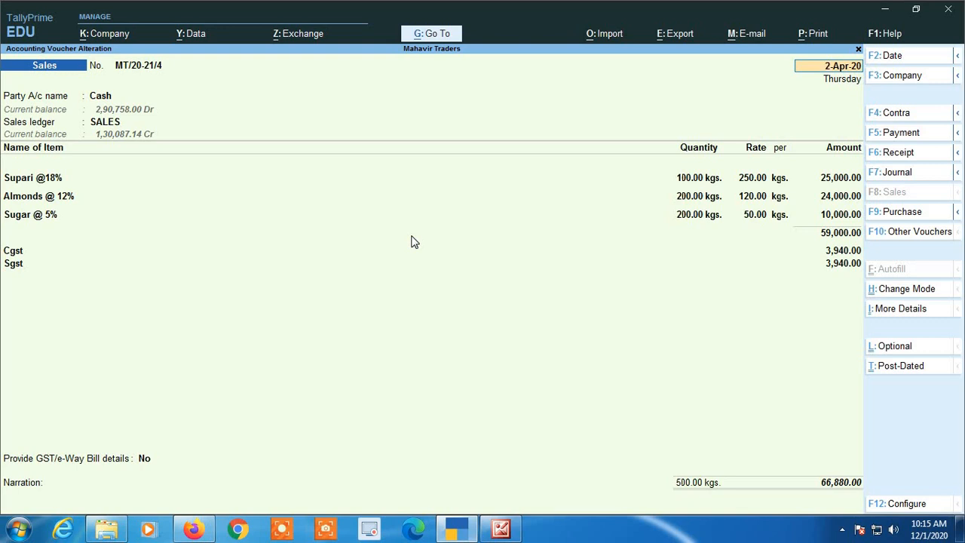
# - Quit the voucher and open Account Books under Display More Reports
pyautogui.press('Escape')
pyautogui.press('y')
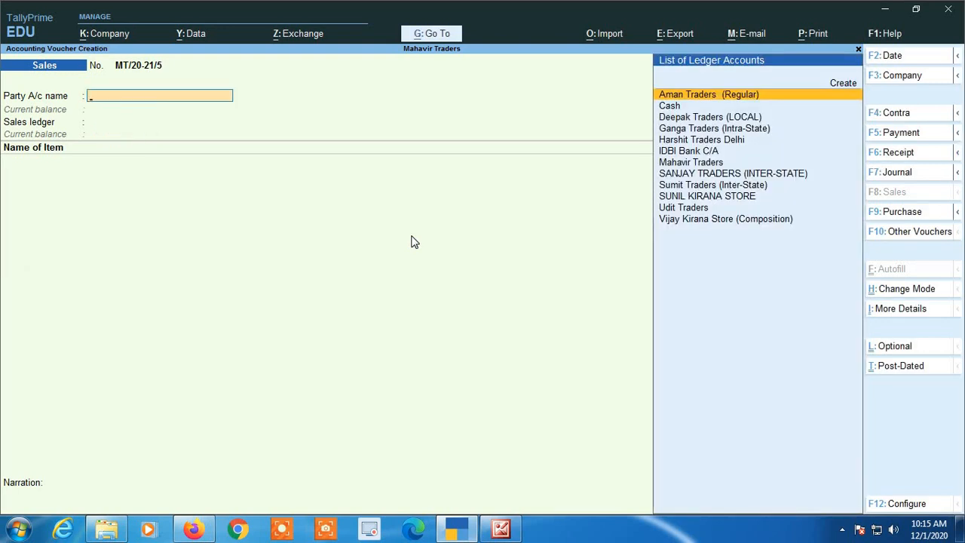
pyautogui.press('Escape')
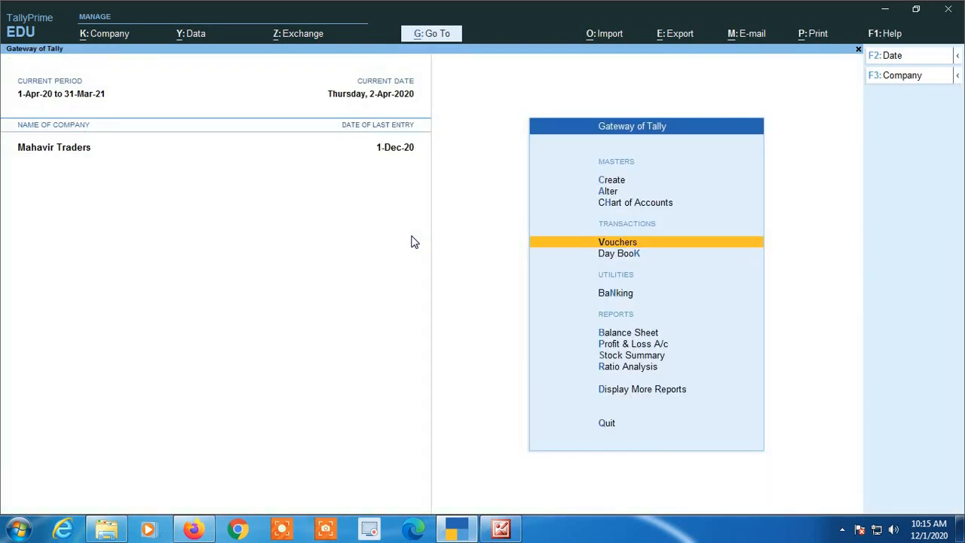
pyautogui.press('Down')
pyautogui.press('Down')
pyautogui.press('Down')
pyautogui.press('Down')
pyautogui.press('Down')
pyautogui.press('Down')
pyautogui.press('Down')
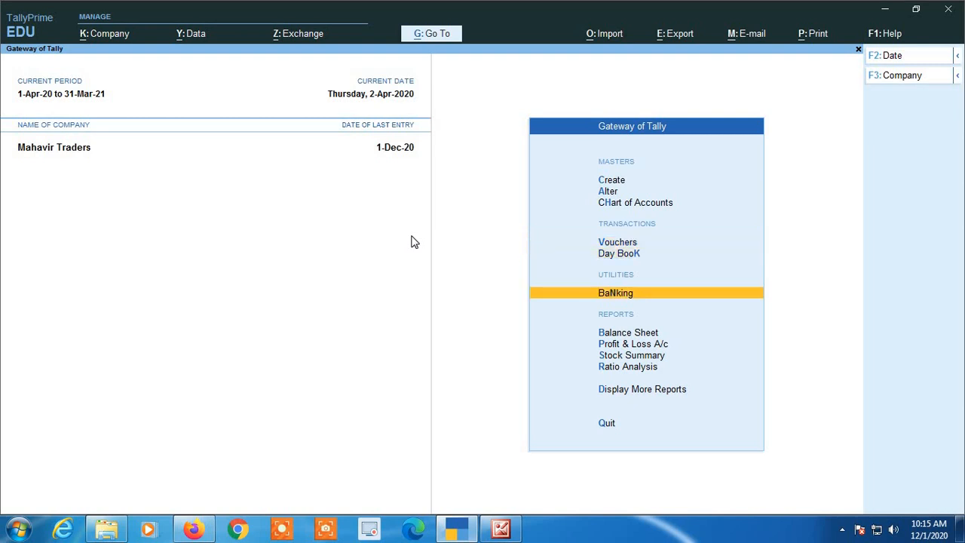
pyautogui.press('Return')
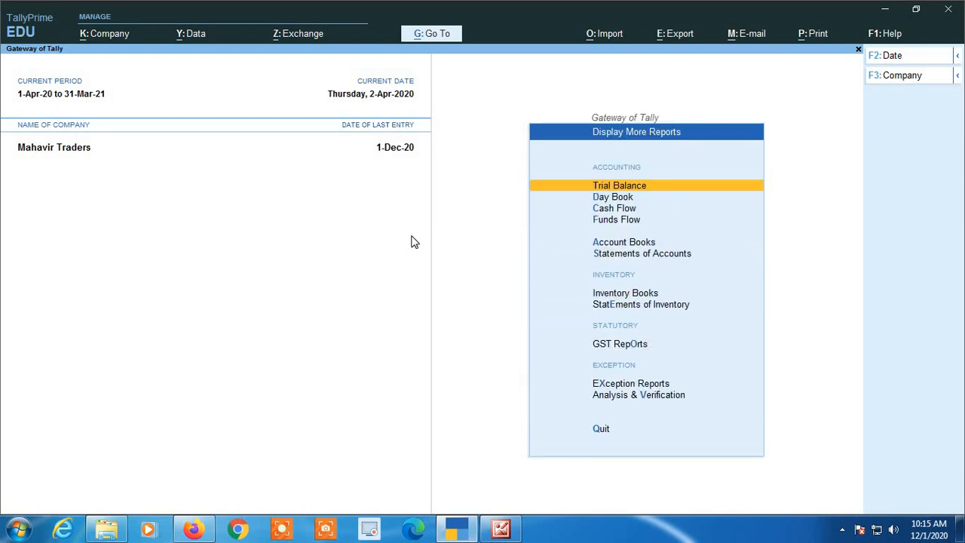
pyautogui.press('Down')
pyautogui.press('Down')
pyautogui.press('Down')
pyautogui.press('Down')
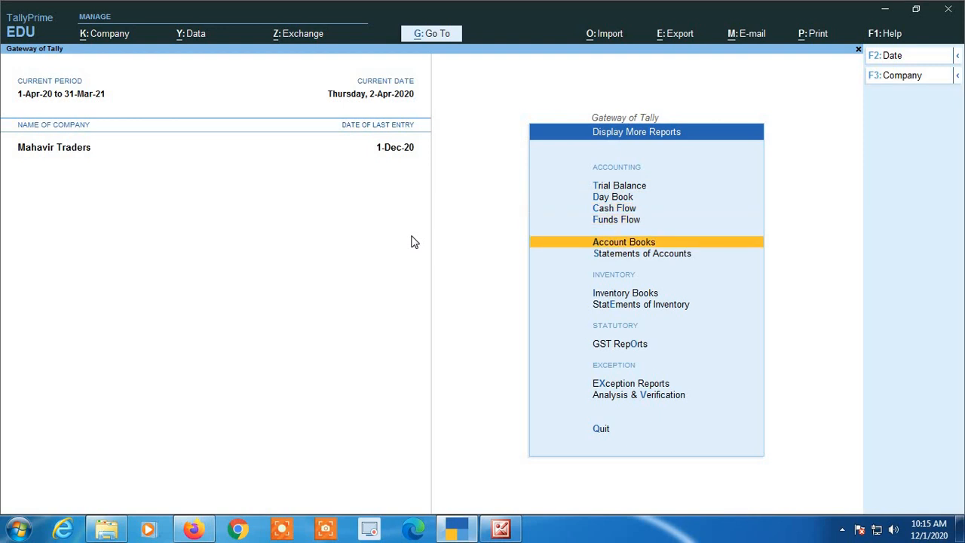
pyautogui.press('Return')
# - Open Cash's April entries and review the 2,178.00, 21,700.00 and 66,880.00 cash sales
pyautogui.press('Down')
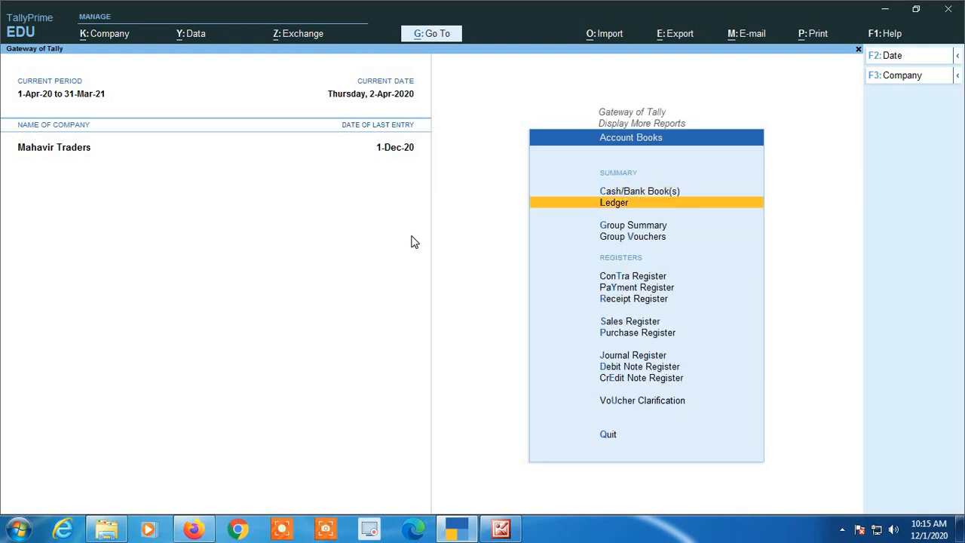
pyautogui.press('Up')
pyautogui.press('Return')
pyautogui.press('Return')
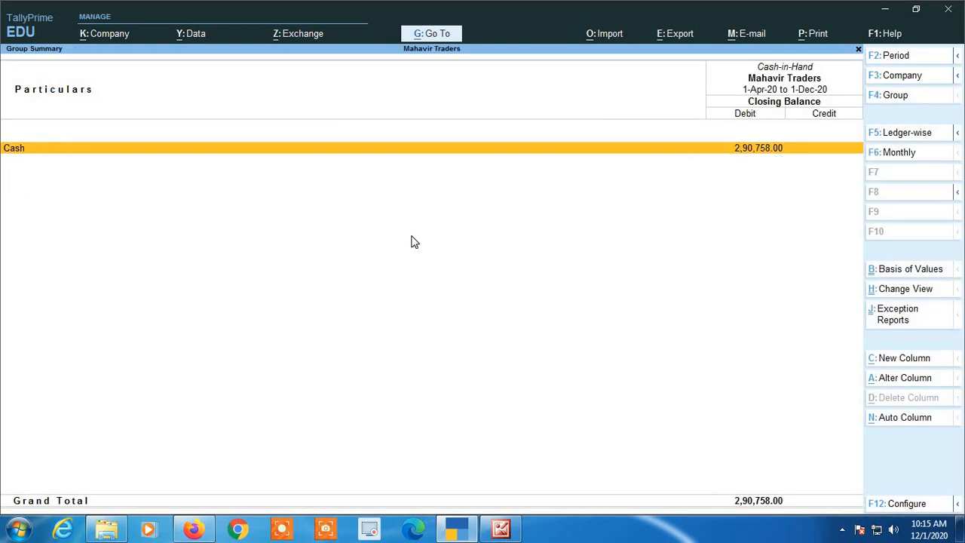
pyautogui.press('Return')
pyautogui.press('Up')
pyautogui.press('Up')
pyautogui.press('Up')
pyautogui.press('Up')
pyautogui.press('Up')
pyautogui.press('Up')
pyautogui.press('Up')
pyautogui.press('Up')
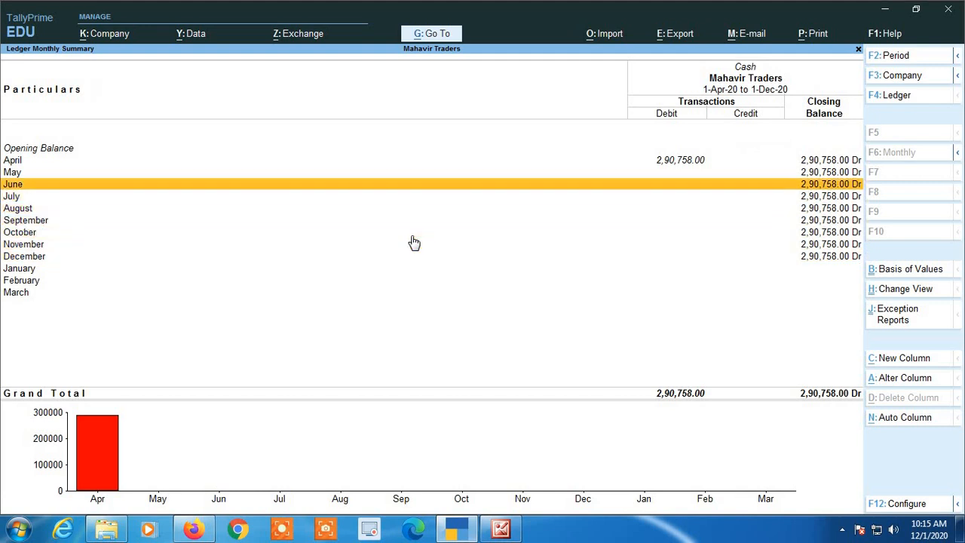
pyautogui.press('Return')
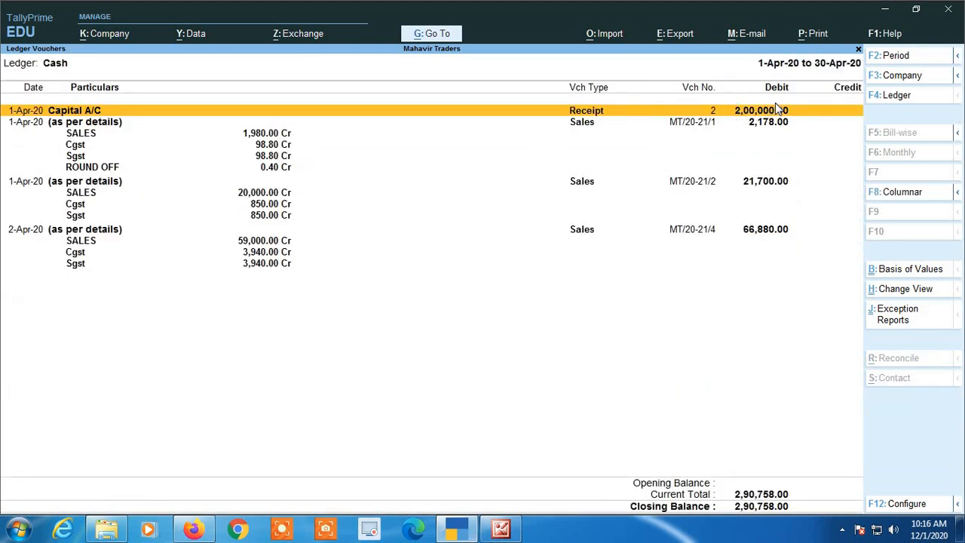
pyautogui.click(763, 126)
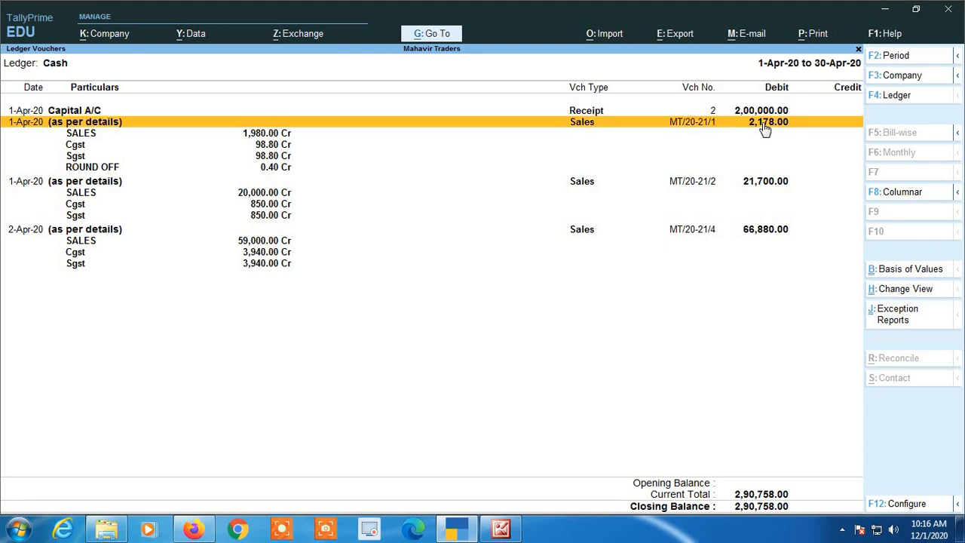
pyautogui.click(761, 185)
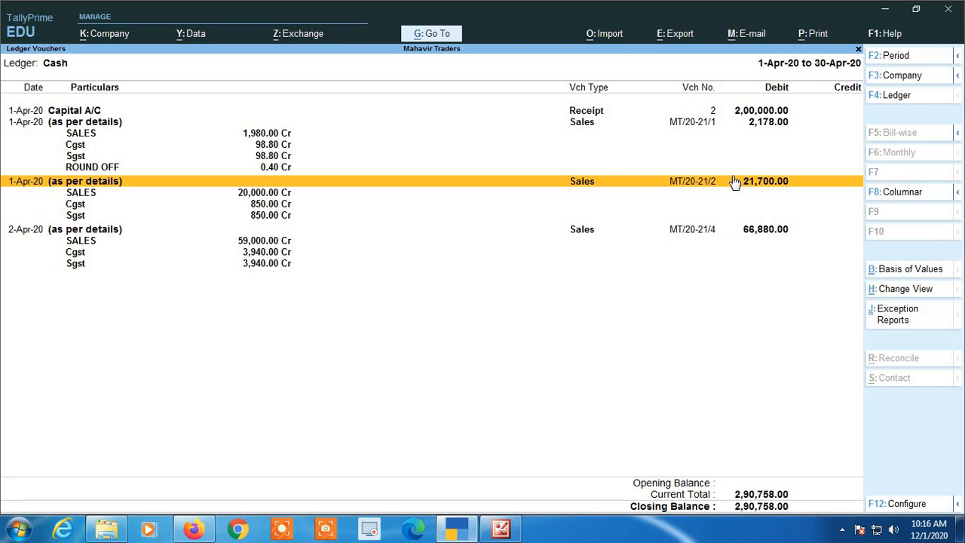
pyautogui.click(757, 232)
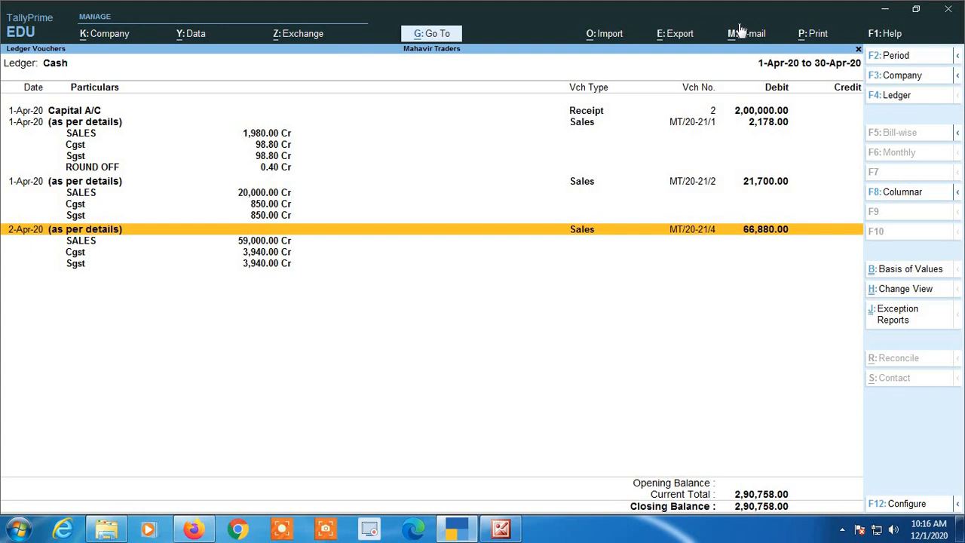
# - Back out of the Cash reports to the Gateway of Tally
pyautogui.press('Escape')
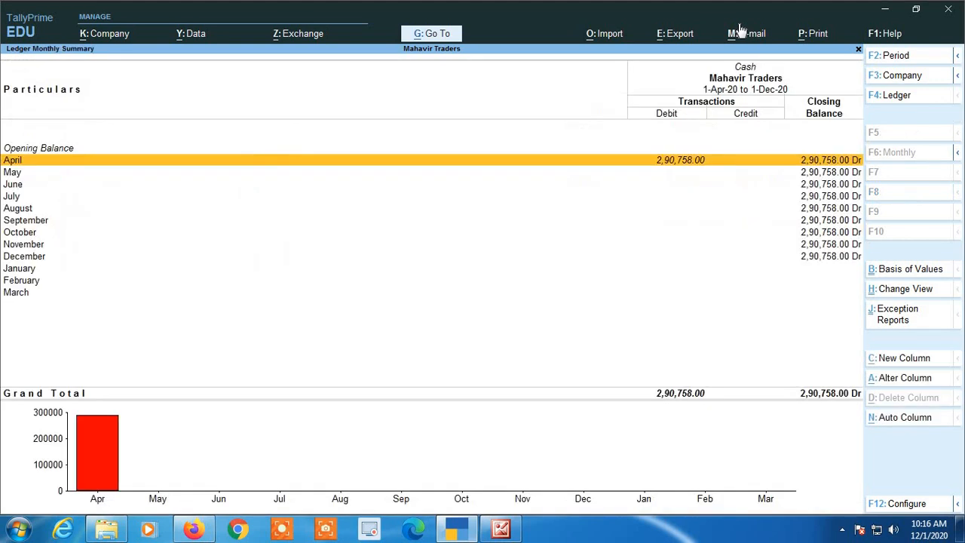
pyautogui.press('Escape')
pyautogui.press('Escape')
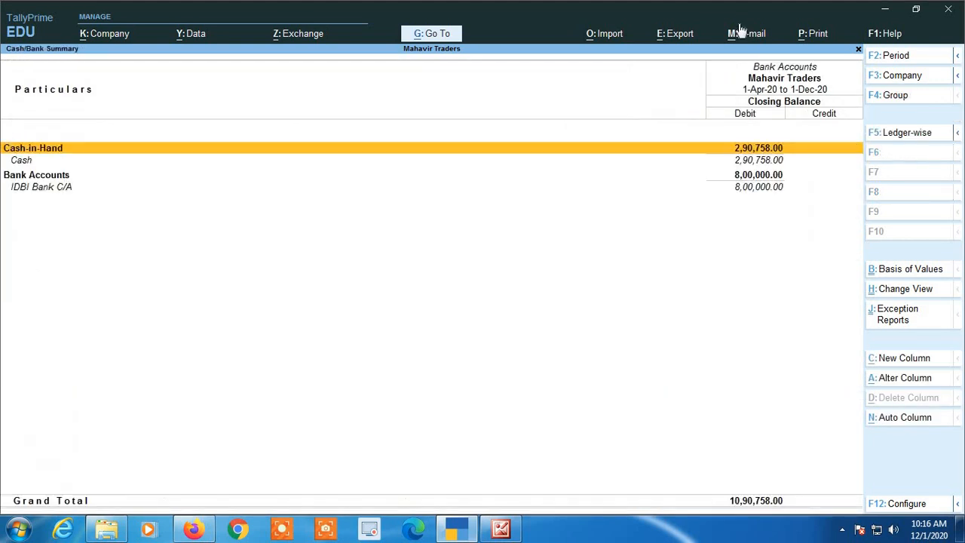
pyautogui.press('Escape')
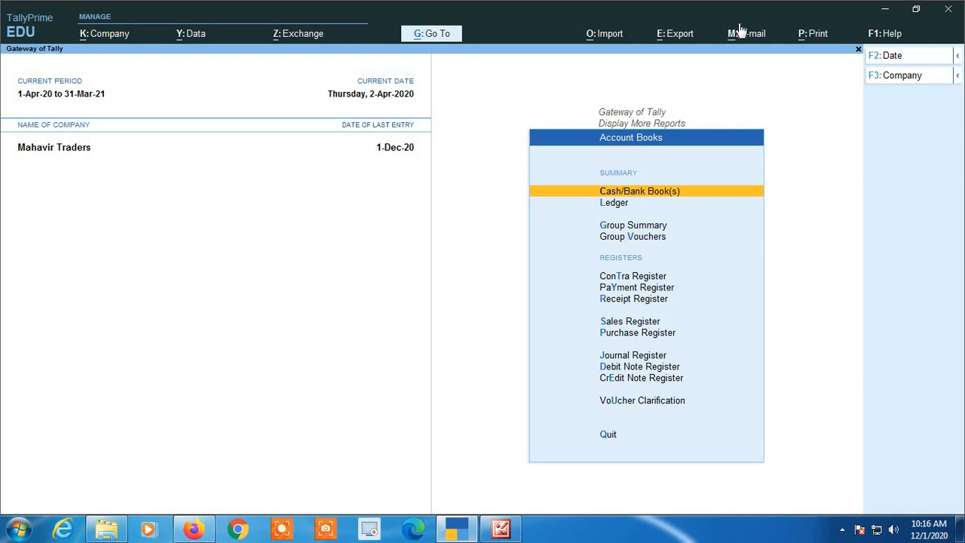
pyautogui.press('d')
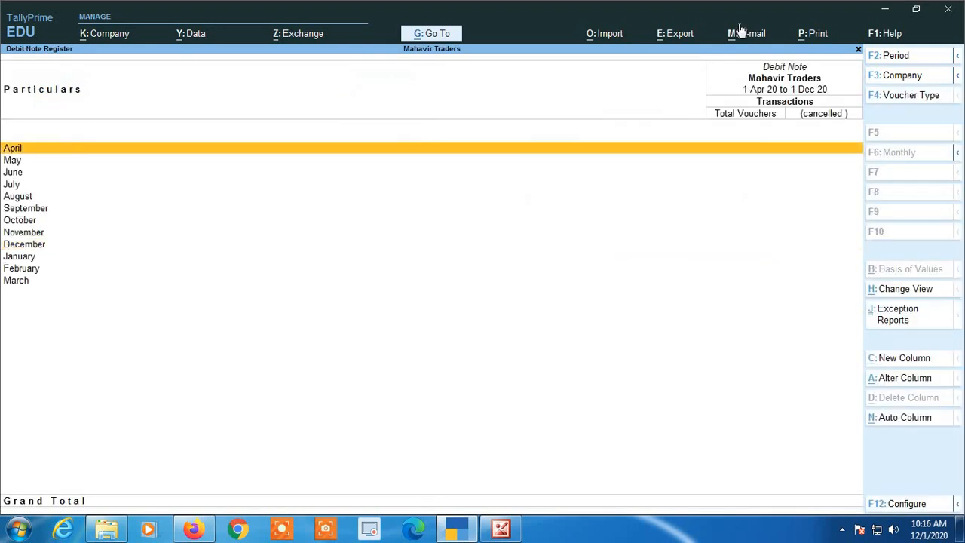
pyautogui.press('Escape')
pyautogui.press('Escape')
# - Open the April Sales Register and the 2-Apr-20 cash sale of 66,880.00
pyautogui.press('Return')
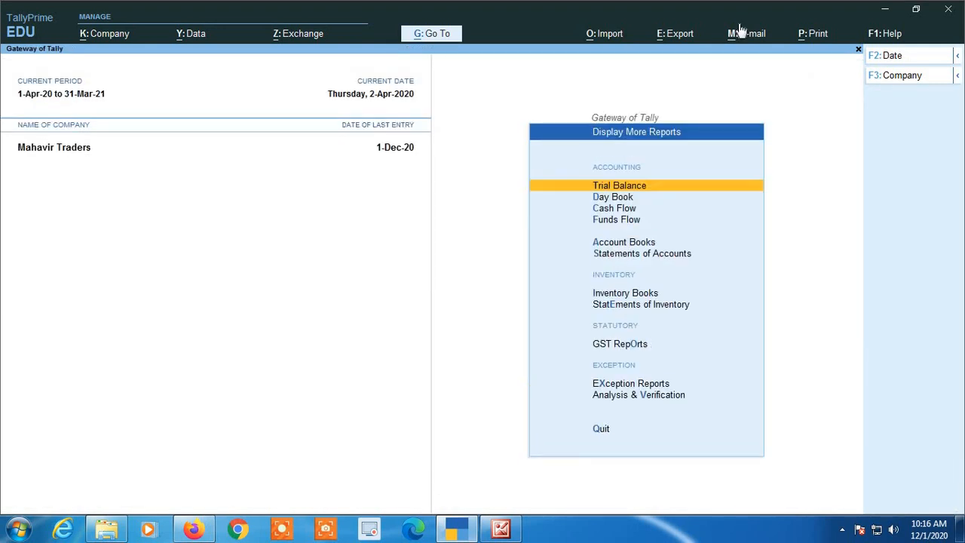
pyautogui.press('a')
pyautogui.press('s')
pyautogui.press('Up')
pyautogui.press('Up')
pyautogui.press('Up')
pyautogui.press('Up')
pyautogui.press('Up')
pyautogui.press('Up')
pyautogui.press('Up')
pyautogui.press('Up')
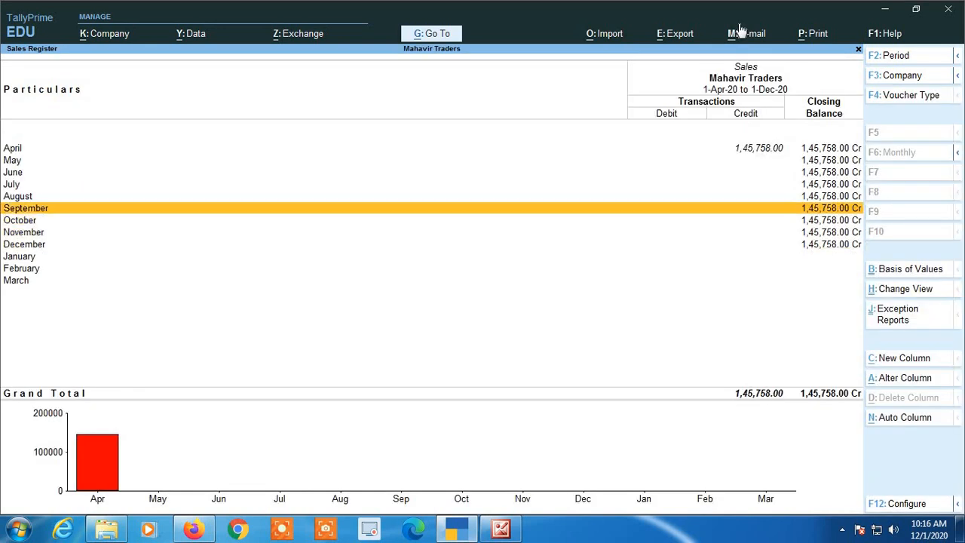
pyautogui.press('Return')
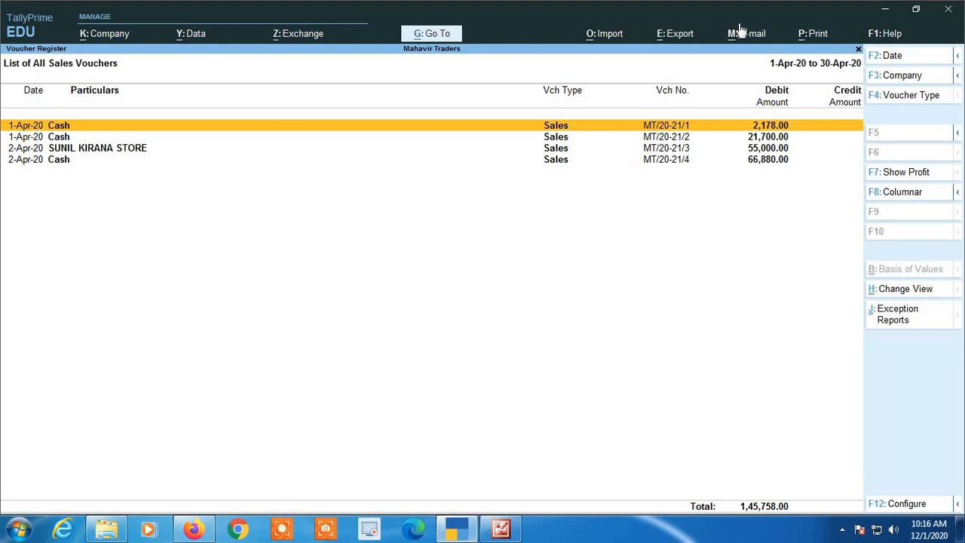
pyautogui.press('Down')
pyautogui.press('Down')
pyautogui.press('Down')
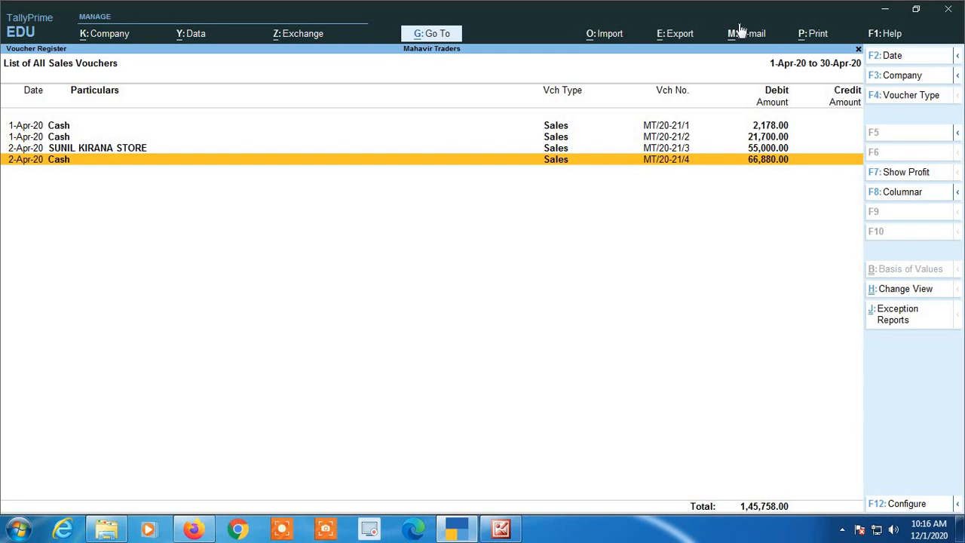
pyautogui.press('Return')
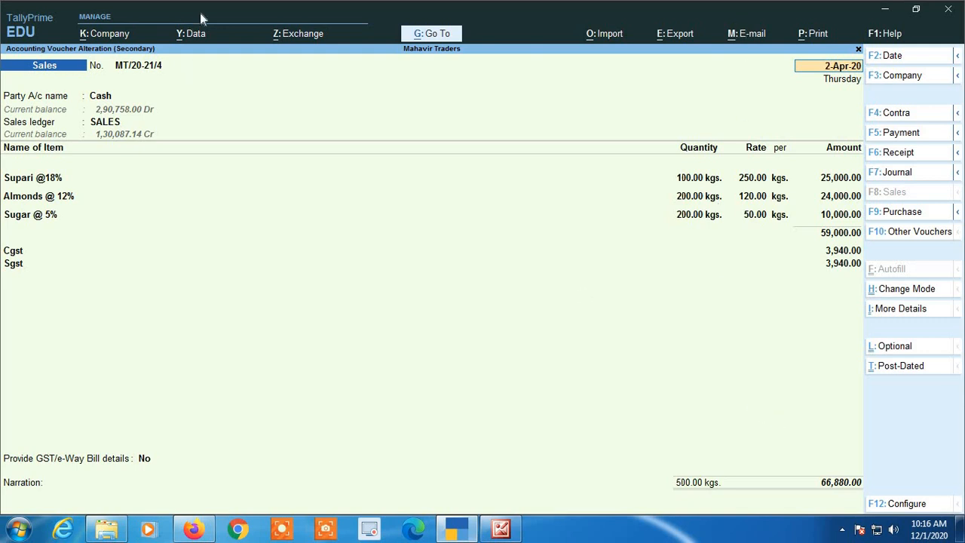
# - Quit the open sale voucher without saving the cleared party fields
pyautogui.press('Return')
pyautogui.press('Return')
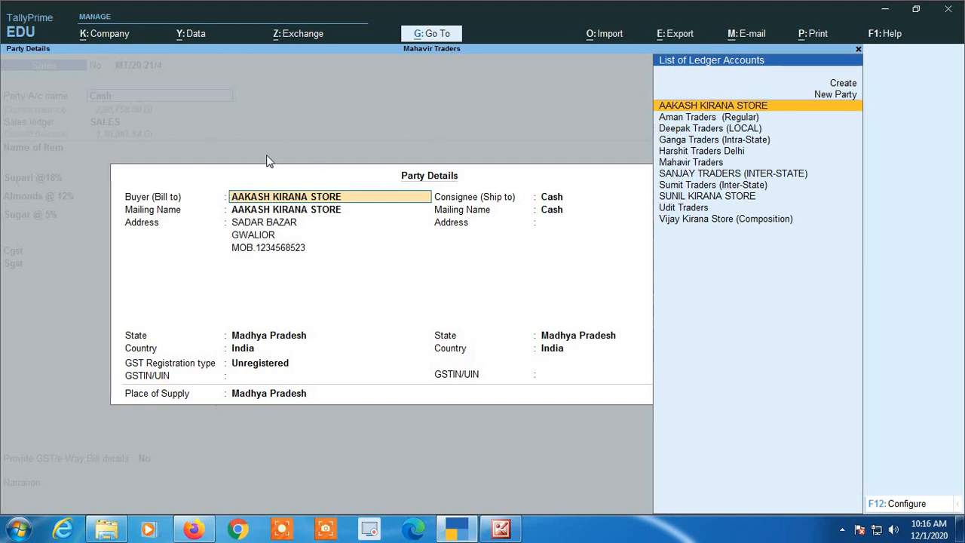
pyautogui.press('BackSpace')
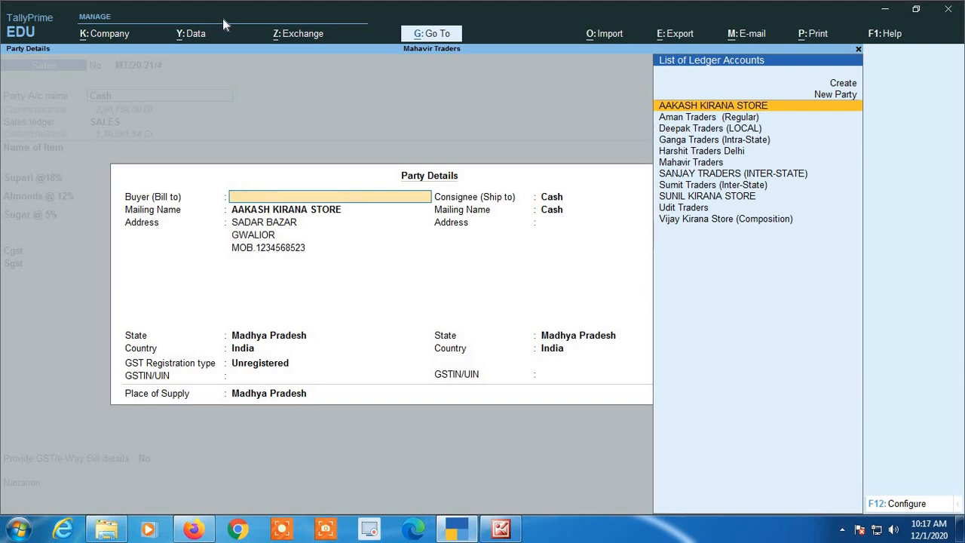
pyautogui.press('Escape')
pyautogui.press('Return')
pyautogui.press('BackSpace')
pyautogui.press('Escape')
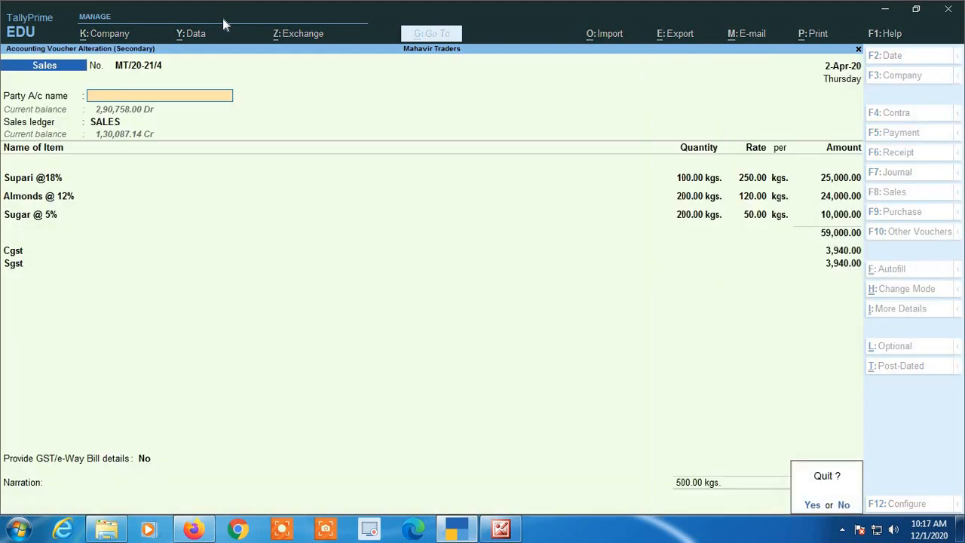
pyautogui.press('y')
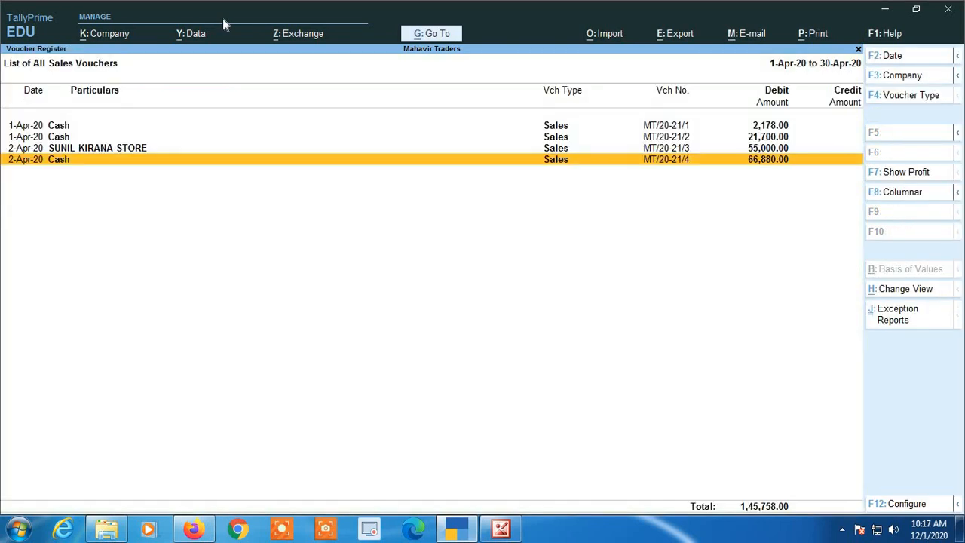
# - Open and close the SUNIL KIRANA STORE sale, then start a new voucher
pyautogui.press('Up')
pyautogui.press('Up')
pyautogui.press('Up')
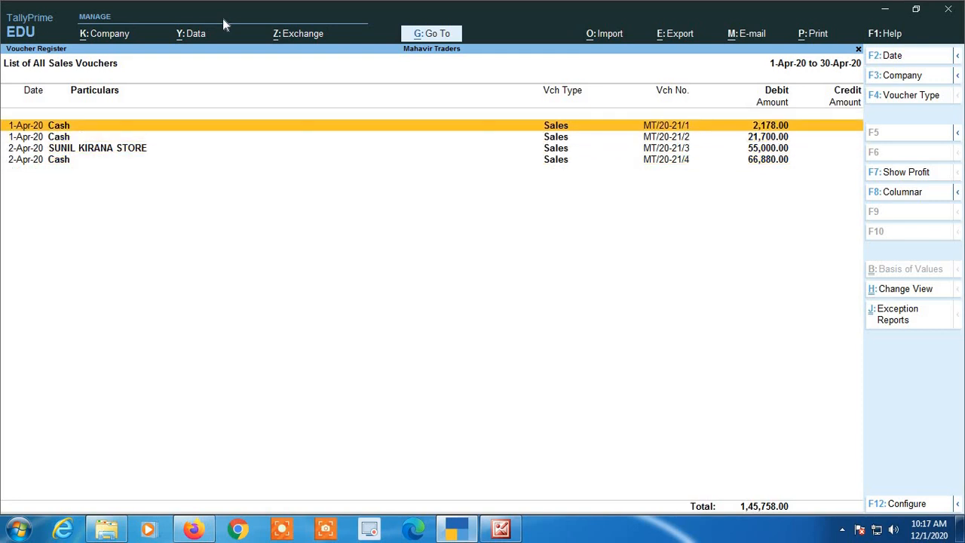
pyautogui.press('Down')
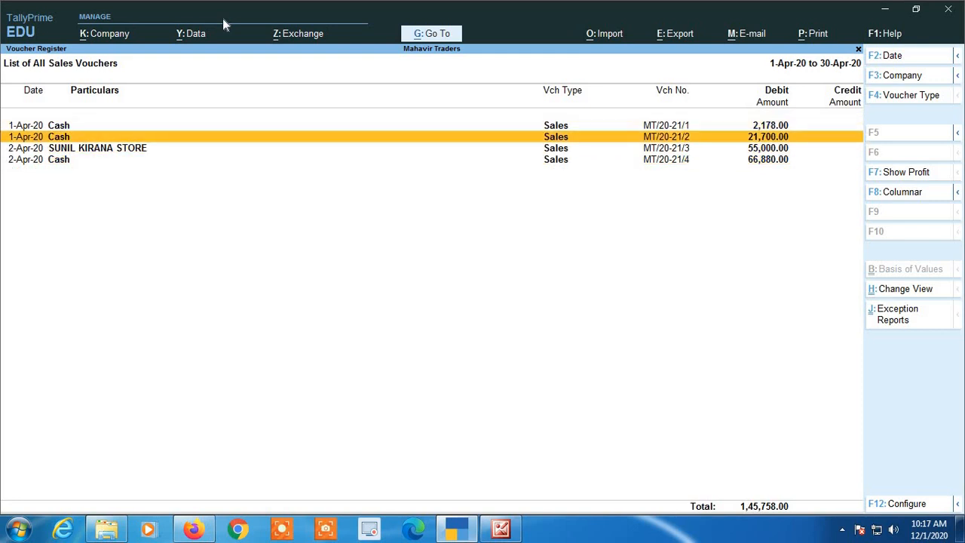
pyautogui.press('Down')
pyautogui.press('Return')
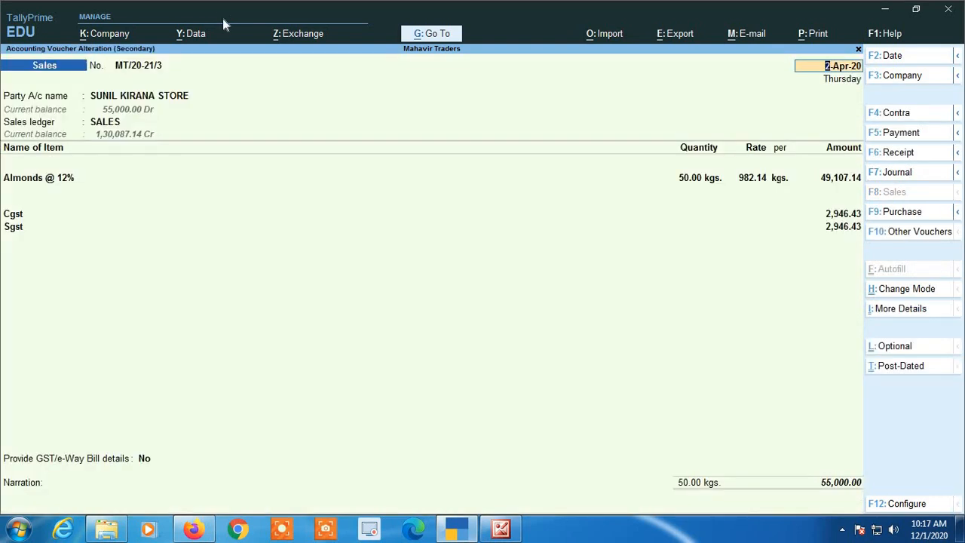
pyautogui.press('Escape')
pyautogui.press('Escape')
pyautogui.press('y')
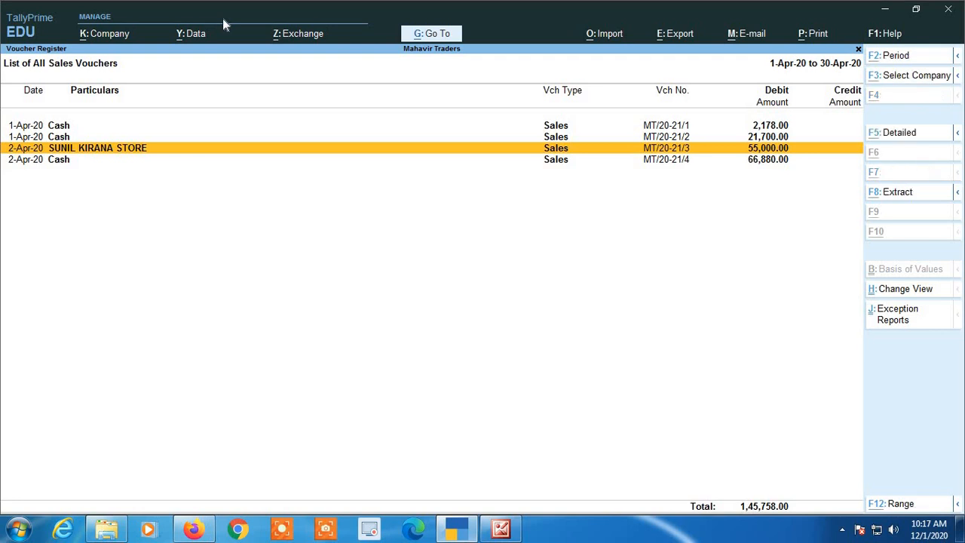
pyautogui.hotkey('alt', 'a')
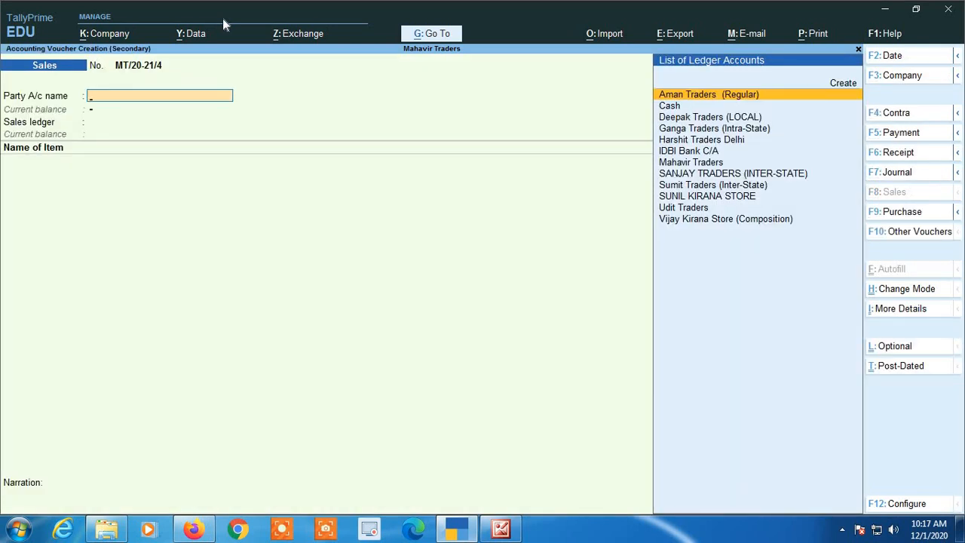
# - Make a Receipt voucher with Cash as account and SUNIL KIRANA STORE as payer
pyautogui.press('F6')
pyautogui.write('cas')
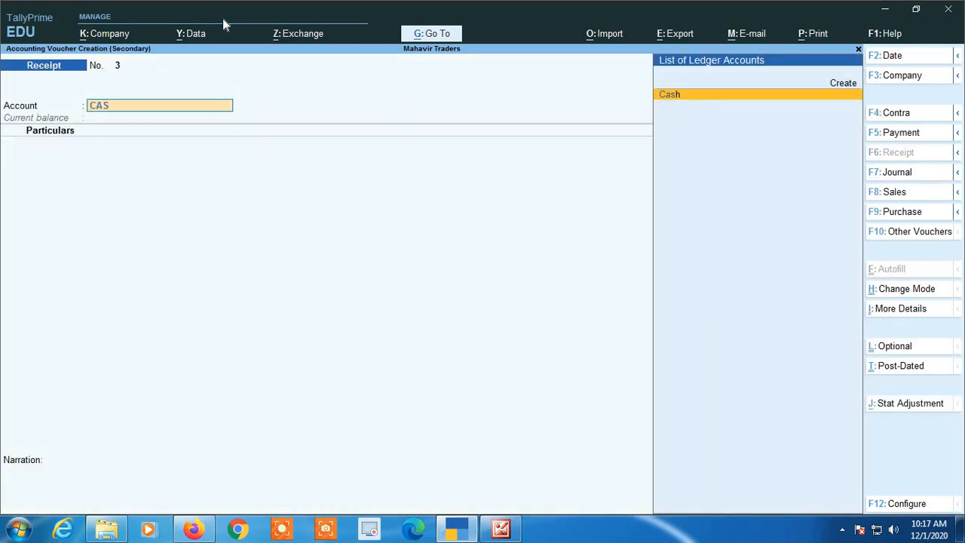
pyautogui.press('Return')
pyautogui.write('SU')
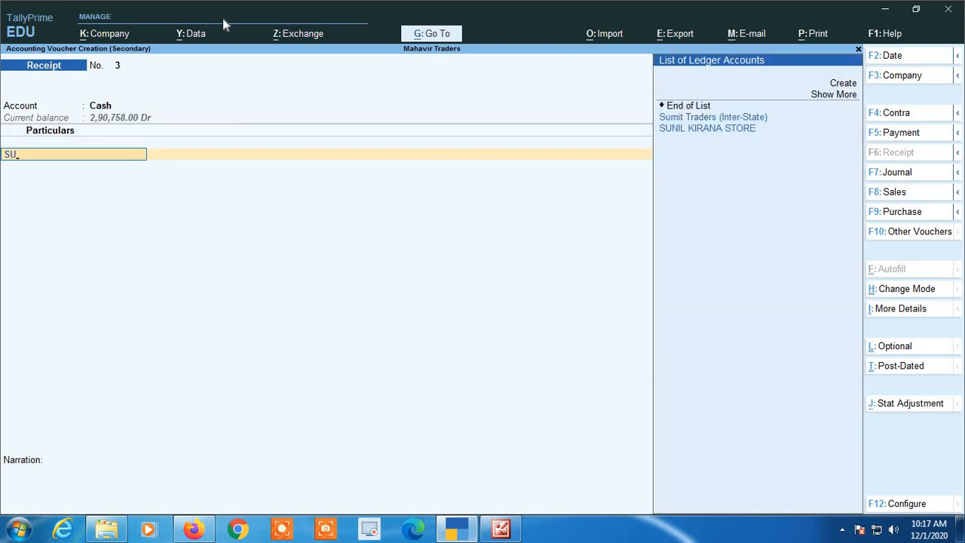
pyautogui.press('Down')
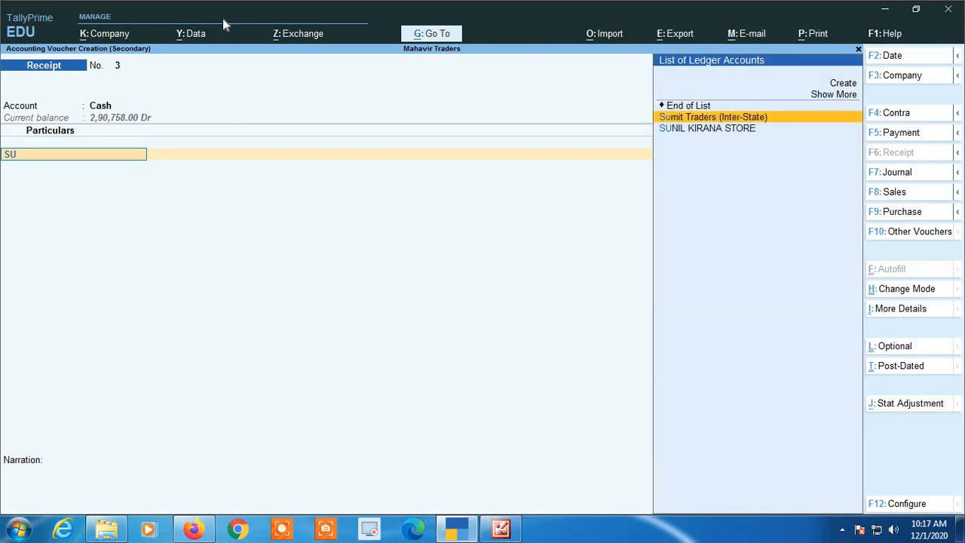
pyautogui.press('Down')
pyautogui.press('Return')
# - Enter 55,000.00 as the amount and save Receipt No. 3
pyautogui.write('500')
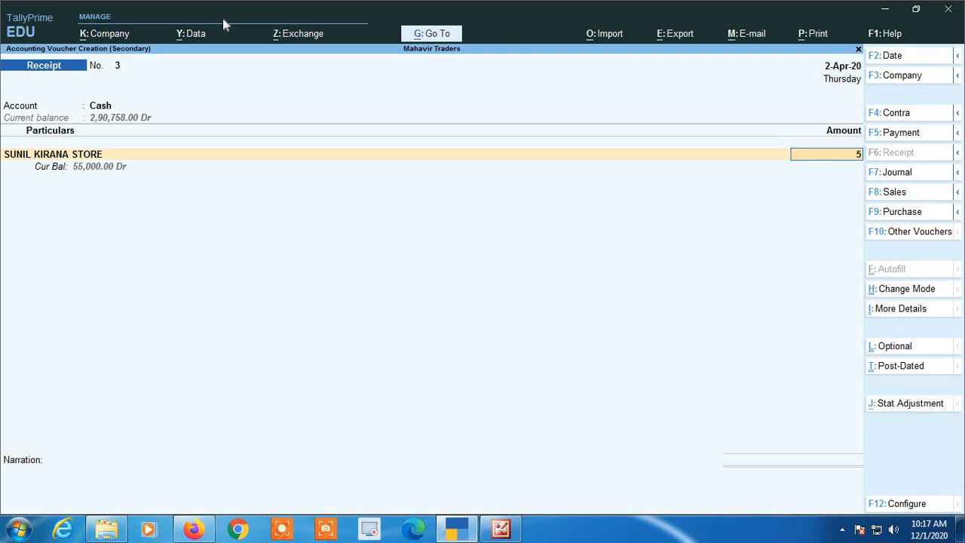
pyautogui.press('BackSpace')
pyautogui.press('BackSpace')
pyautogui.write('5')
pyautogui.write('000')
pyautogui.press('Return')
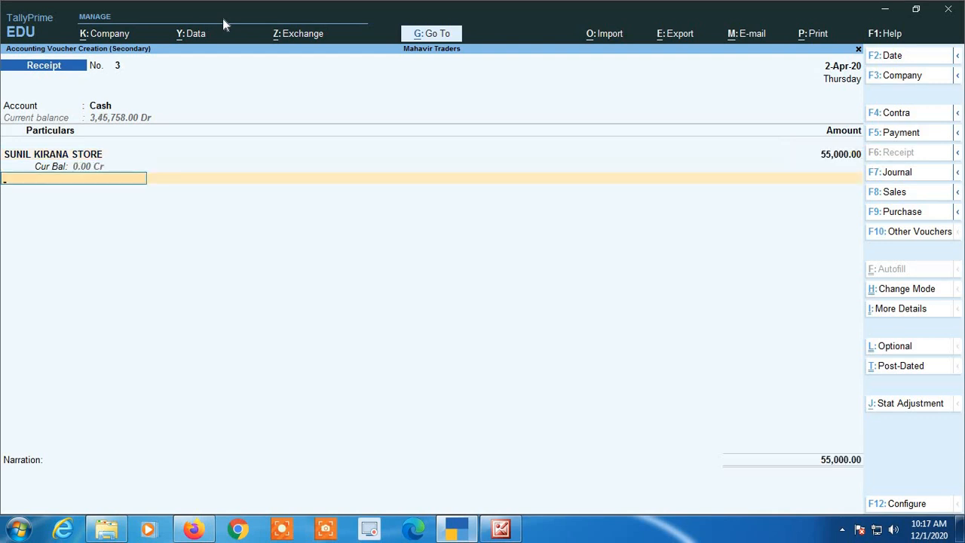
pyautogui.press('Return')
pyautogui.press('Return')
pyautogui.press('Return')
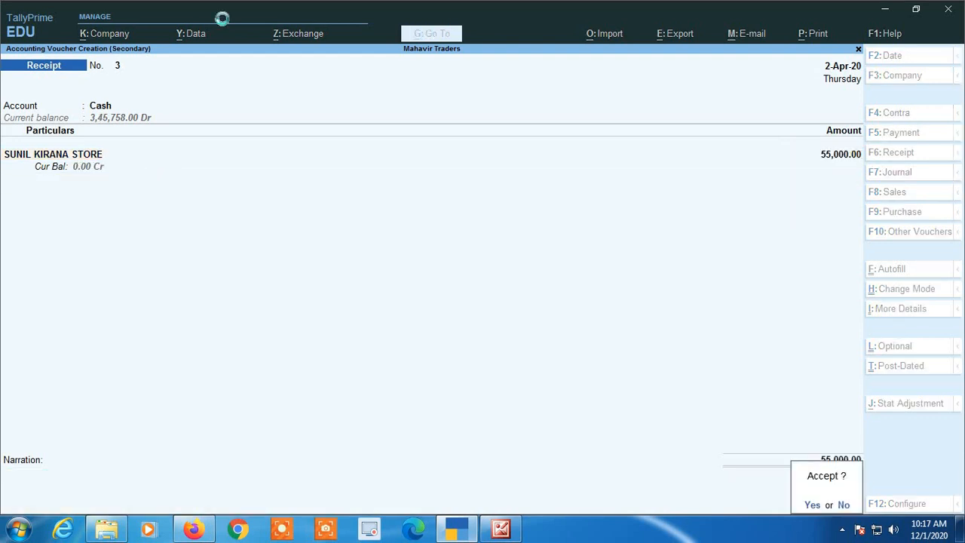
pyautogui.press('Escape')
pyautogui.press('Escape')
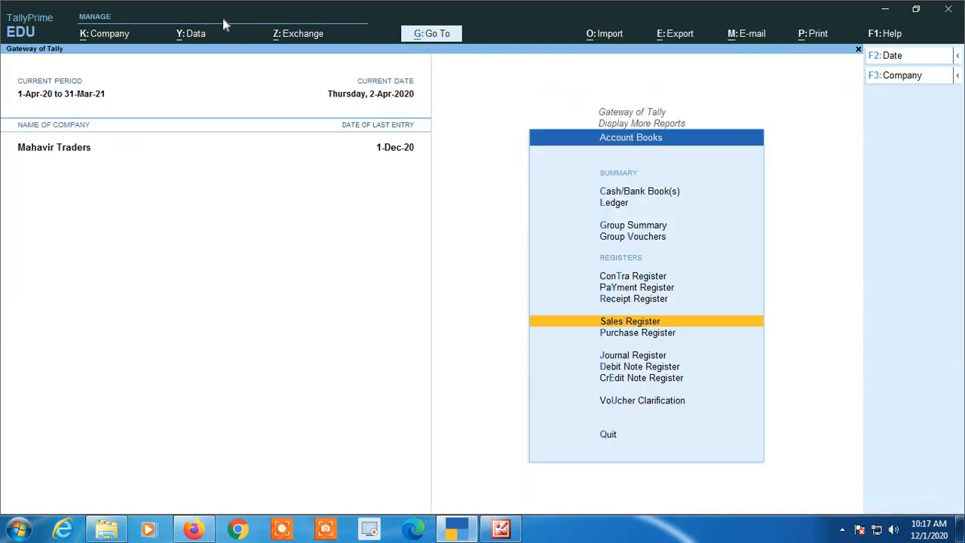
# - Open the Cash ledger's April vouchers via More Reports > Account Books > Cash/Bank Book(s)
pyautogui.press('Escape')
pyautogui.press('Escape')
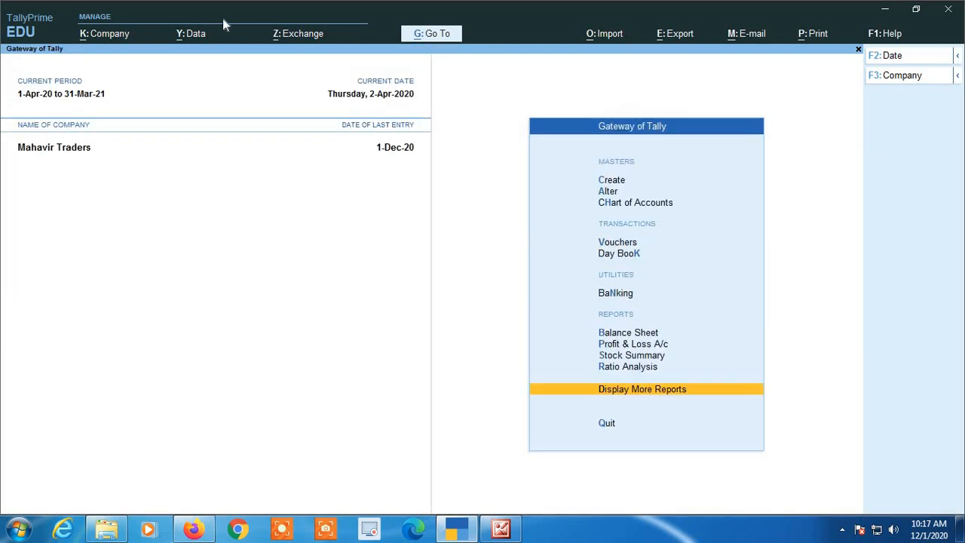
pyautogui.press('Down')
pyautogui.press('Up')
pyautogui.press('Return')
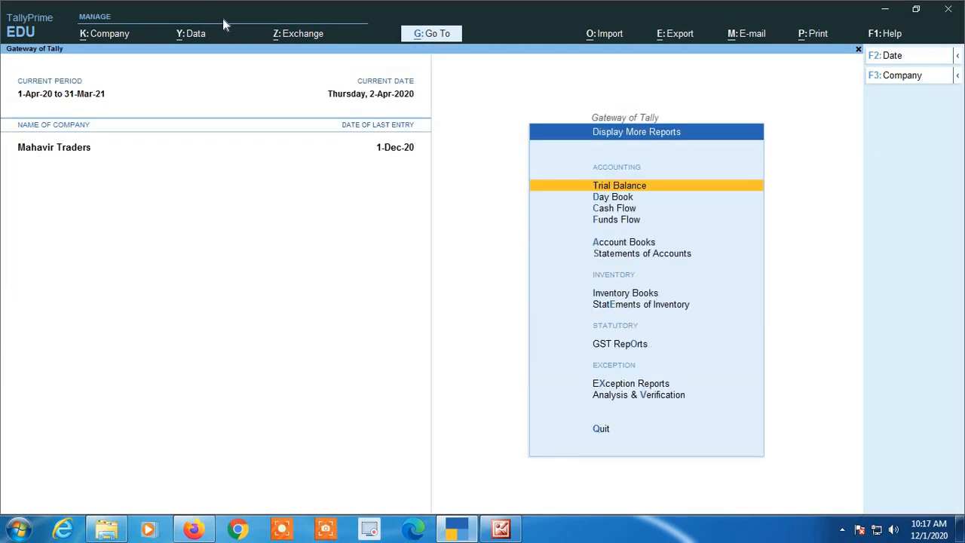
pyautogui.press('Down')
pyautogui.press('Down')
pyautogui.press('Down')
pyautogui.press('Down')
pyautogui.press('Return')
pyautogui.press('Down')
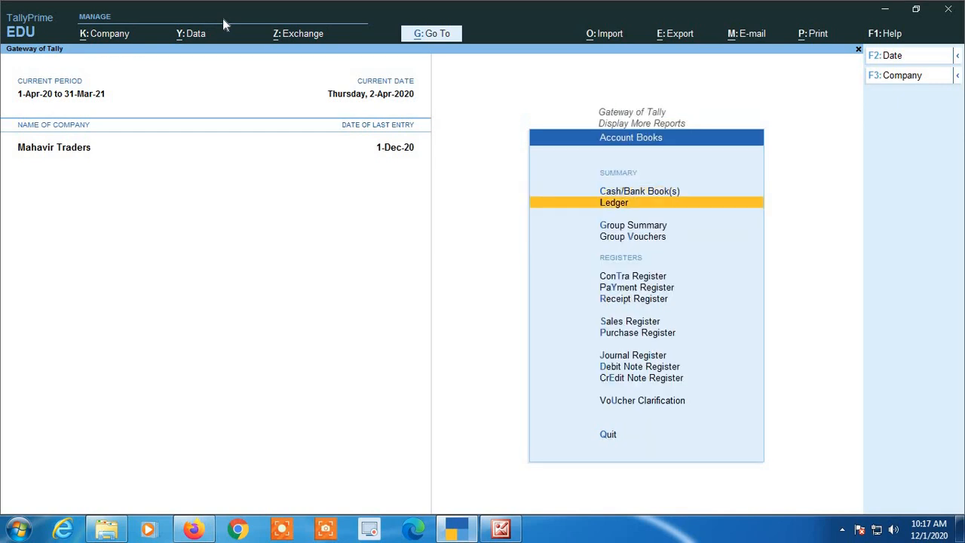
pyautogui.press('Up')
pyautogui.press('Return')
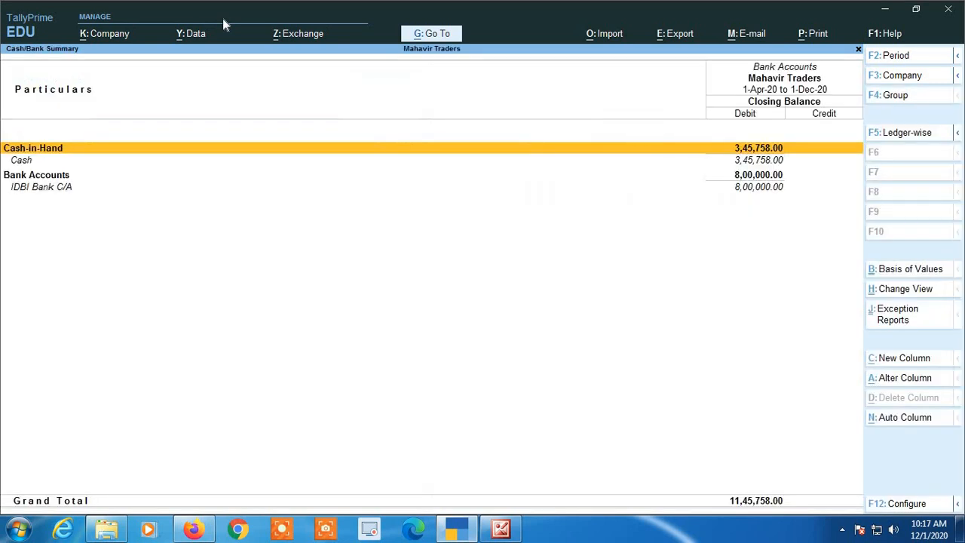
pyautogui.press('Return')
pyautogui.press('Return')
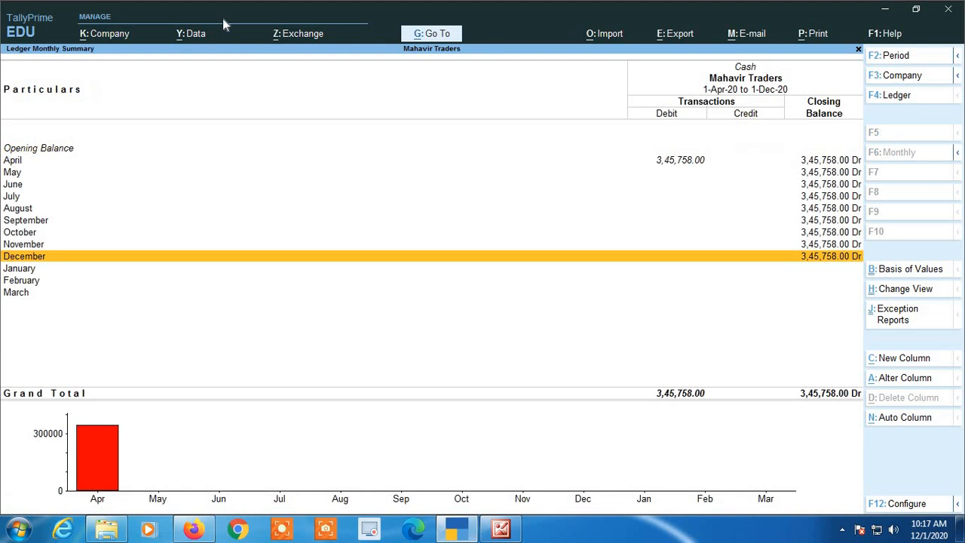
pyautogui.press('Up')
pyautogui.press('Up')
pyautogui.press('Up')
pyautogui.press('Up')
pyautogui.press('Up')
pyautogui.press('Up')
pyautogui.press('Up')
pyautogui.press('Up')
pyautogui.press('Return')
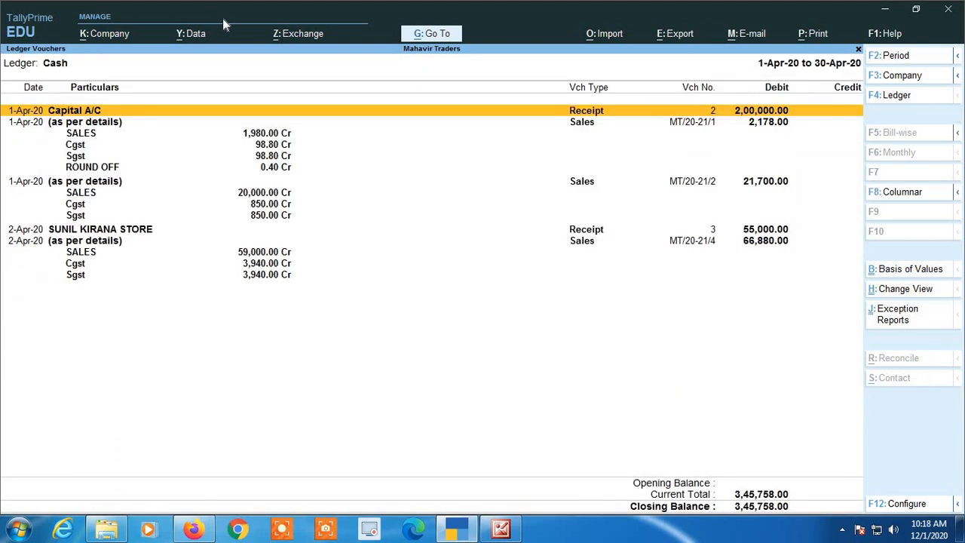
# - Review the April cash entries, including SUNIL KIRANA STORE's 55,000.00 receipt, and open invoice MT/20-21/4
pyautogui.press('Down')
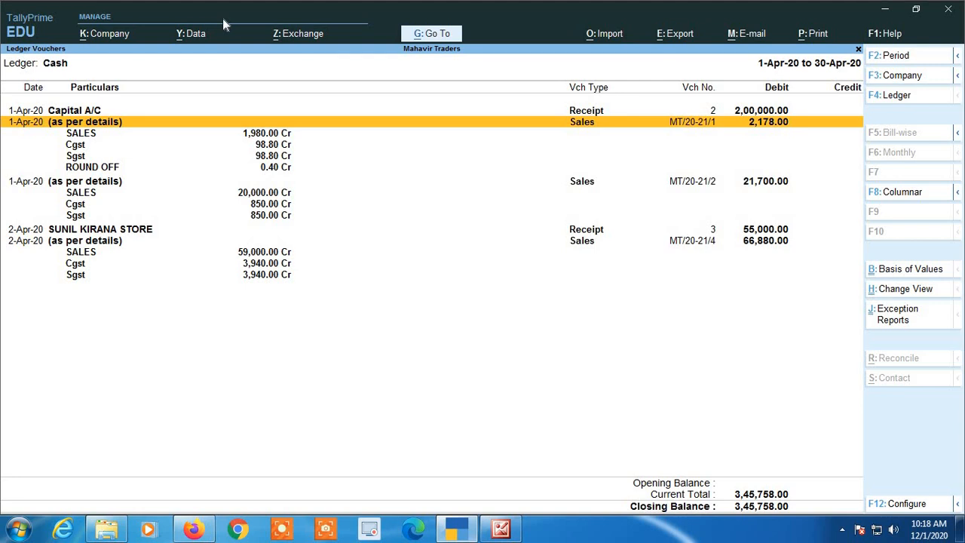
pyautogui.press('Down')
pyautogui.press('Down')
pyautogui.press('Down')
pyautogui.press('Down')
pyautogui.press('Down')
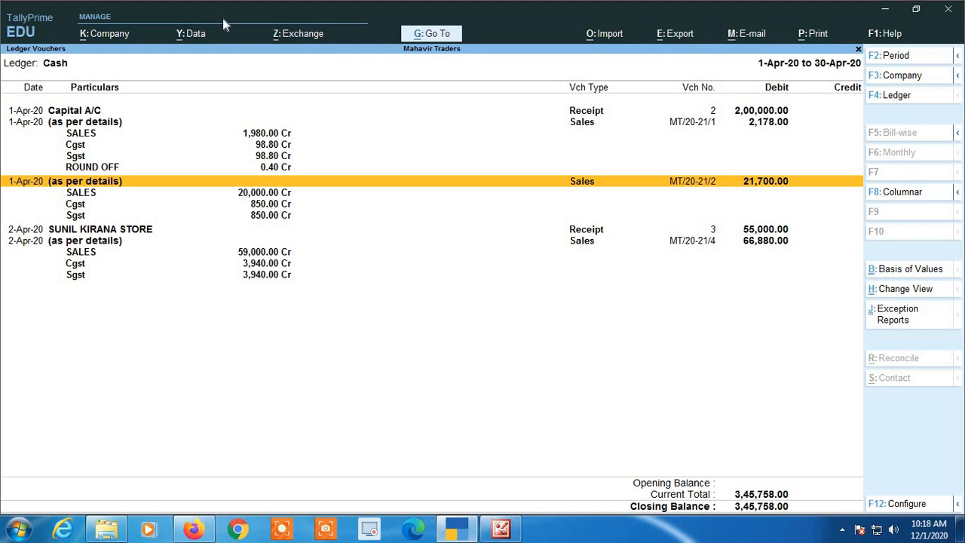
pyautogui.press('Down')
pyautogui.press('Down')
pyautogui.press('Down')
pyautogui.press('Down')
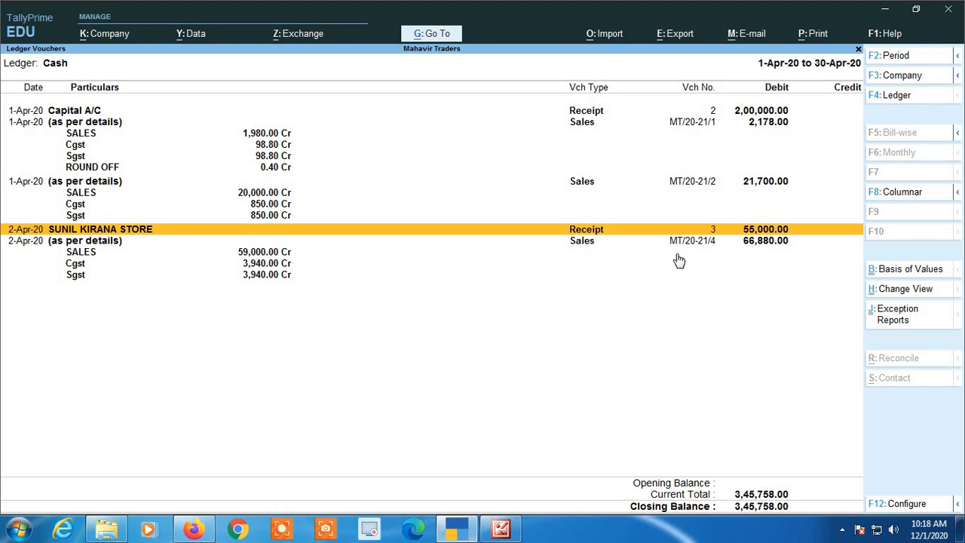
pyautogui.press('Down')
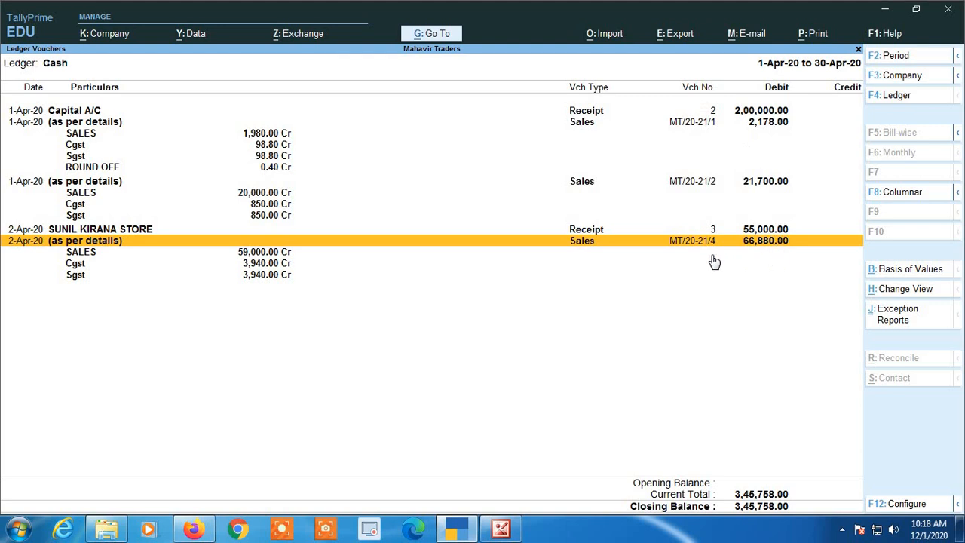
pyautogui.press('Return')
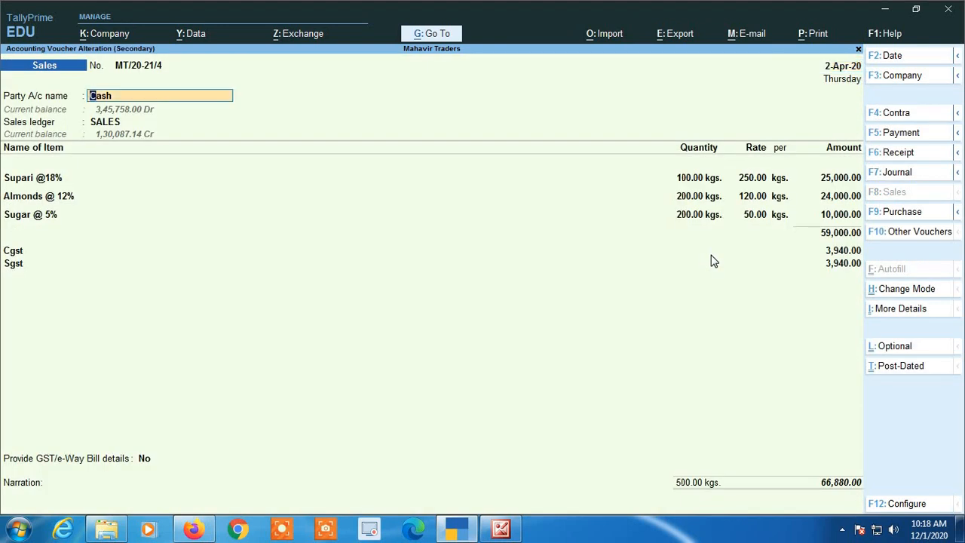
# - Quit invoice MT/20-21/4 and its party details unsaved, leaving its 66,880.00 amount intact, and return to Gateway
pyautogui.press('Return')
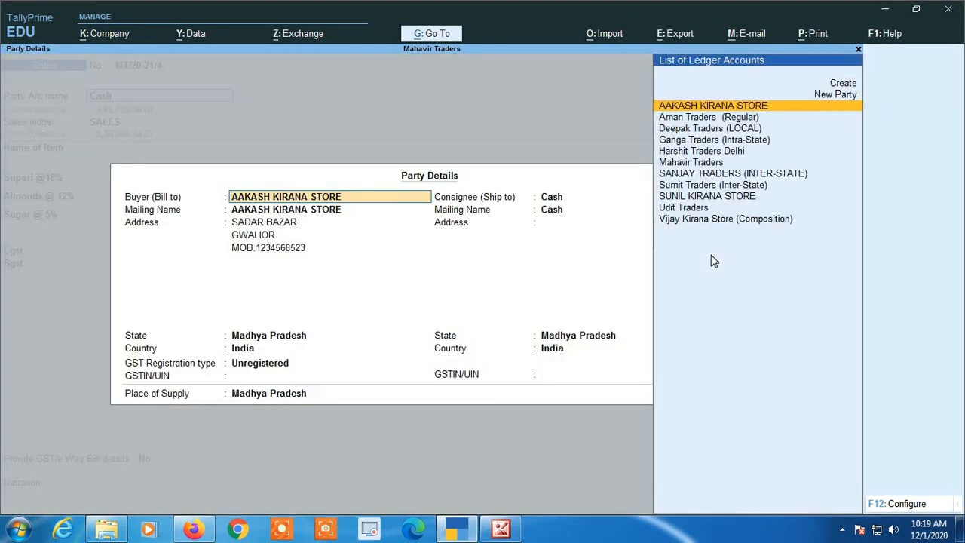
pyautogui.press('Escape')
pyautogui.press('Escape')
pyautogui.press('y')
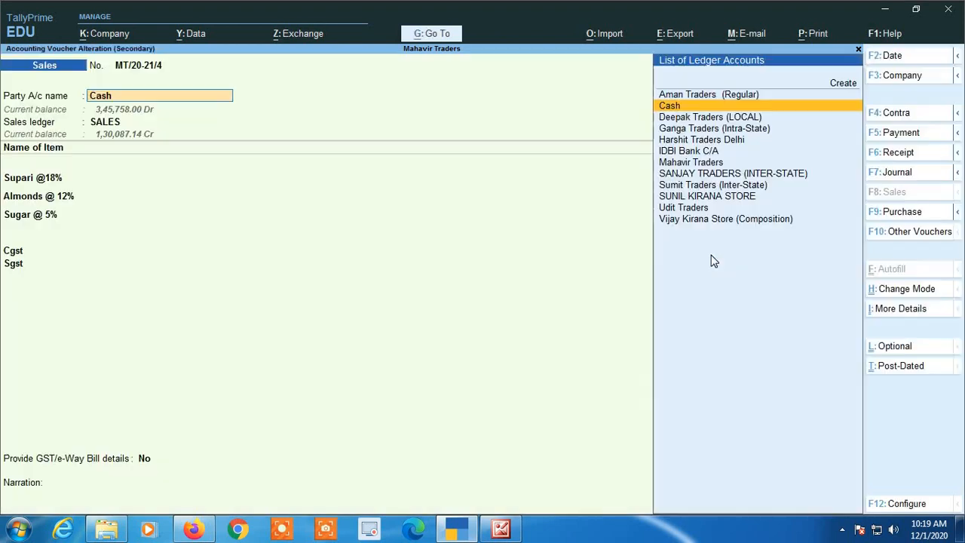
pyautogui.press('Escape')
pyautogui.press('y')
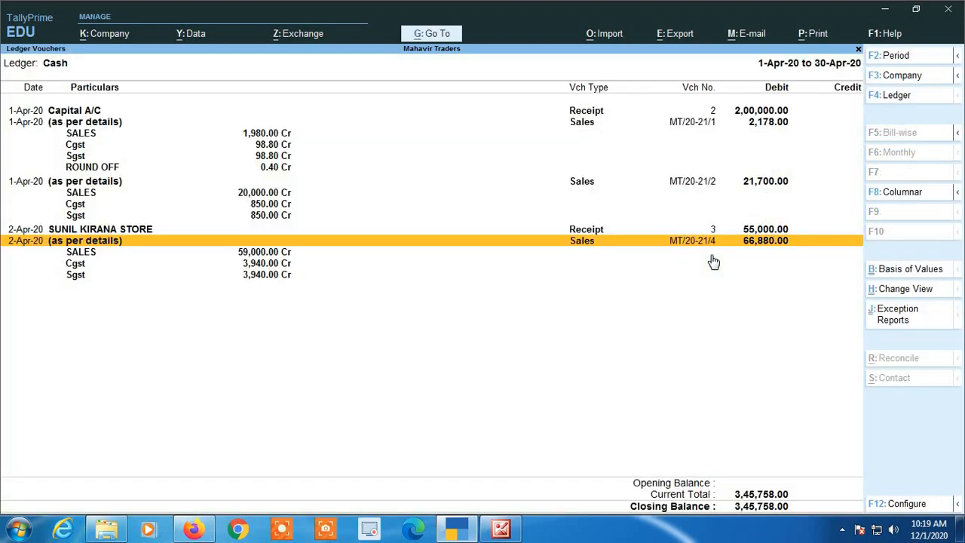
pyautogui.press('Escape')
pyautogui.press('Escape')
pyautogui.press('Escape')
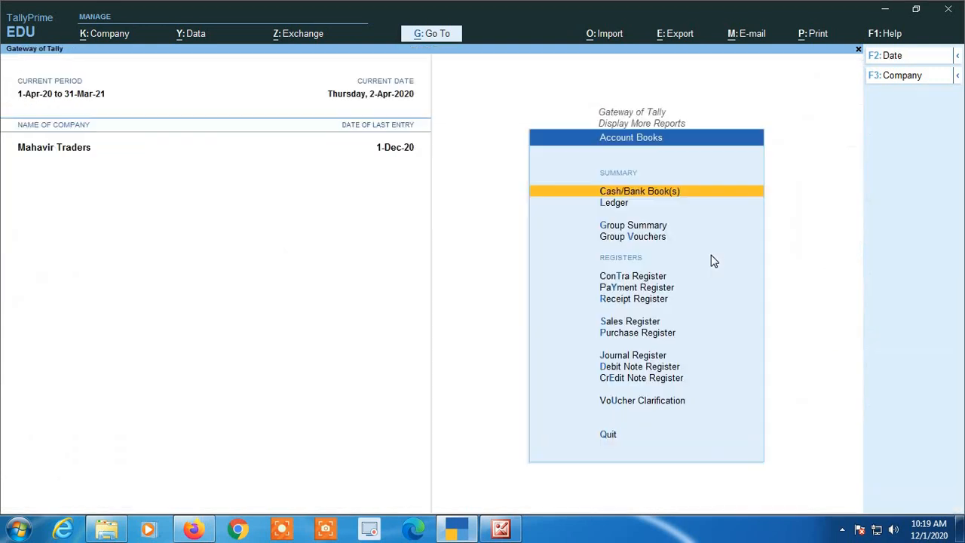
pyautogui.press('Escape')
pyautogui.press('Escape')
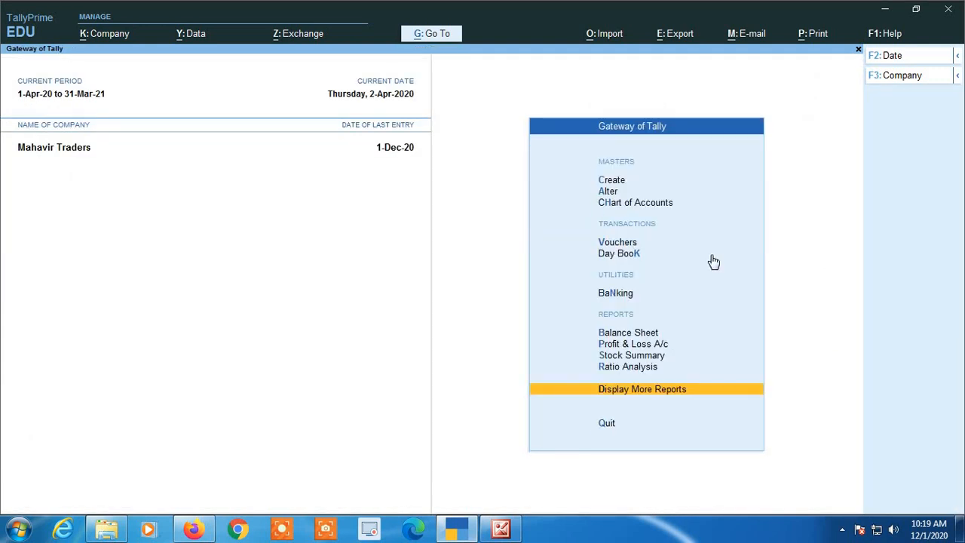